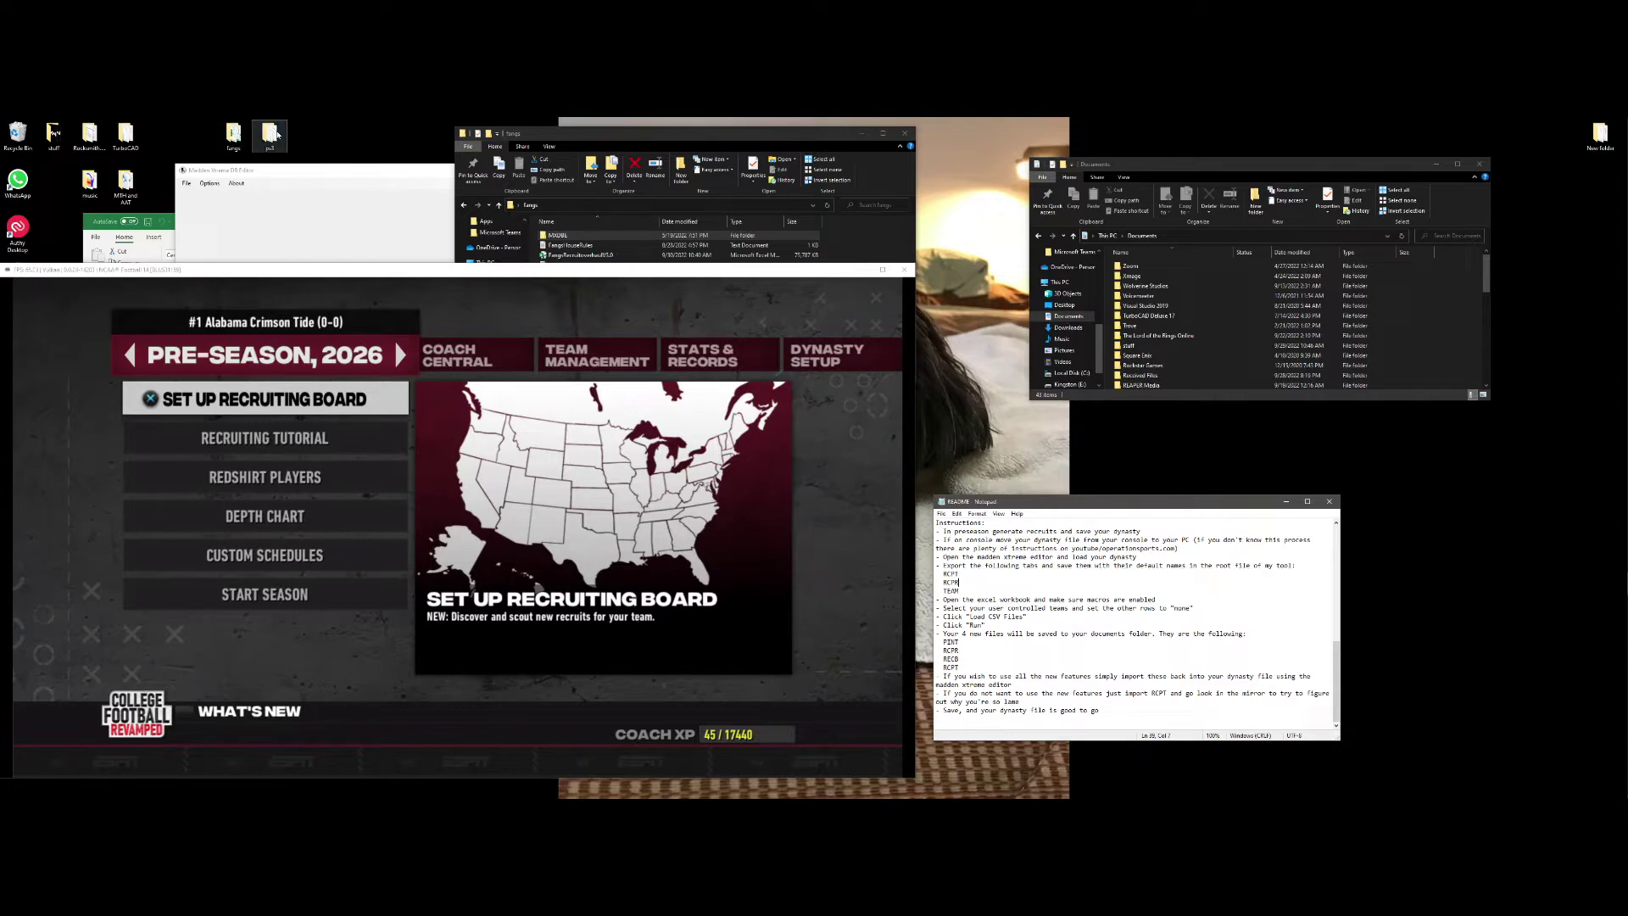
Open the ps3 emulator folder, shift the instructions note, and focus the RPCS3 game window.
double_click(271, 133)
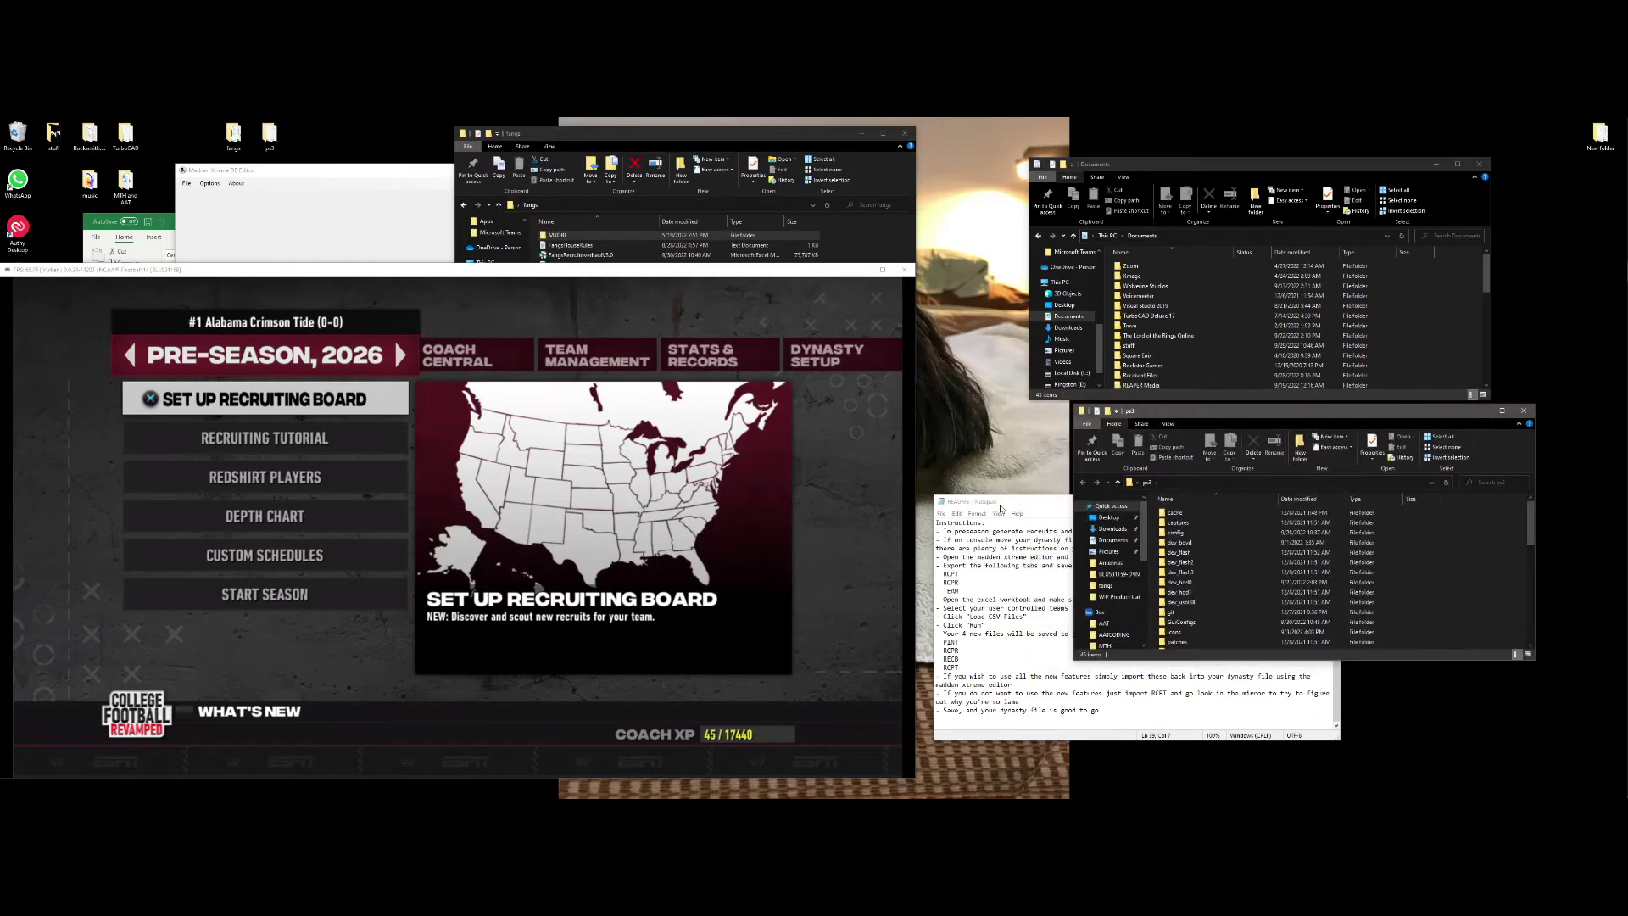
left_click_drag(988, 502, 992, 500)
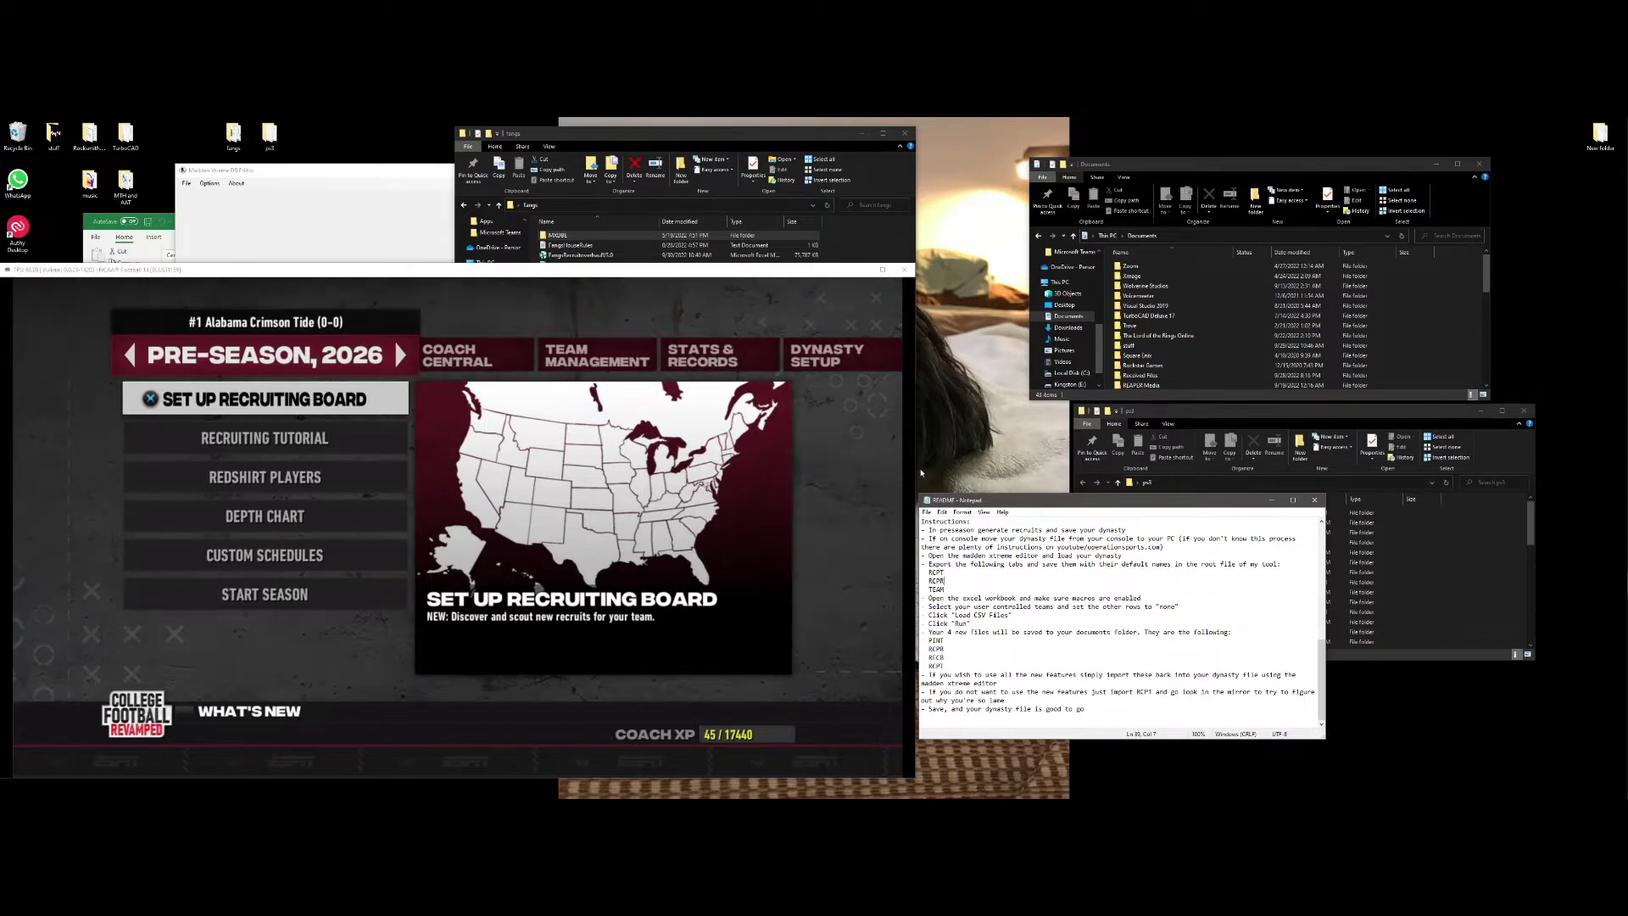
left_click(669, 450)
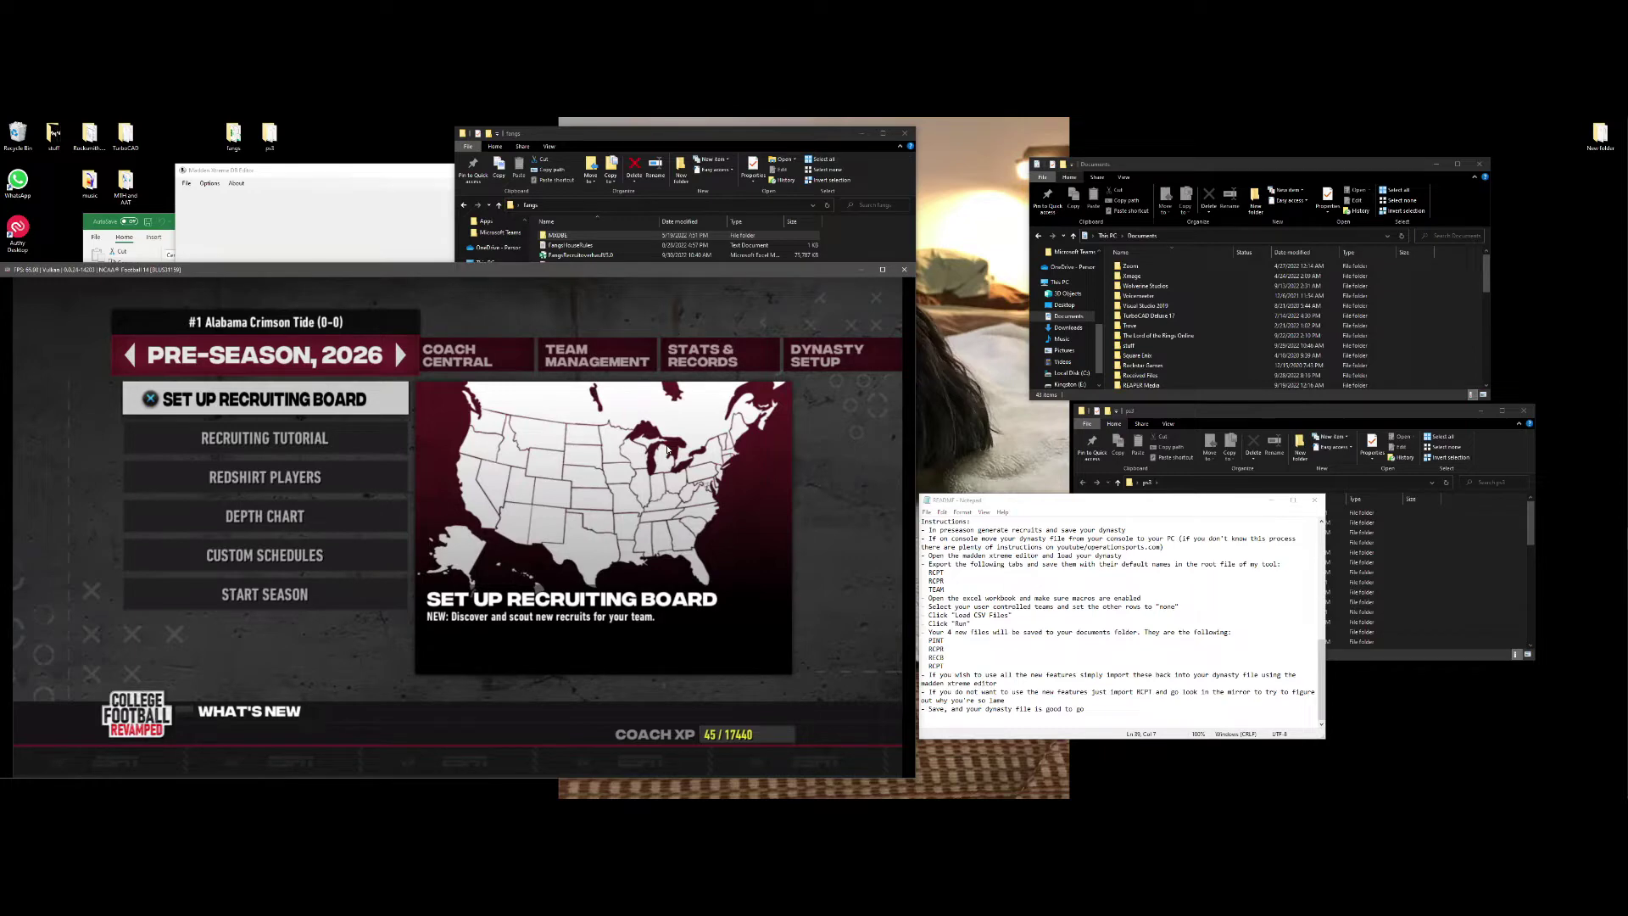
Leave the recruiting board and move to the Dynasty Setup tab of the hub.
key("x")
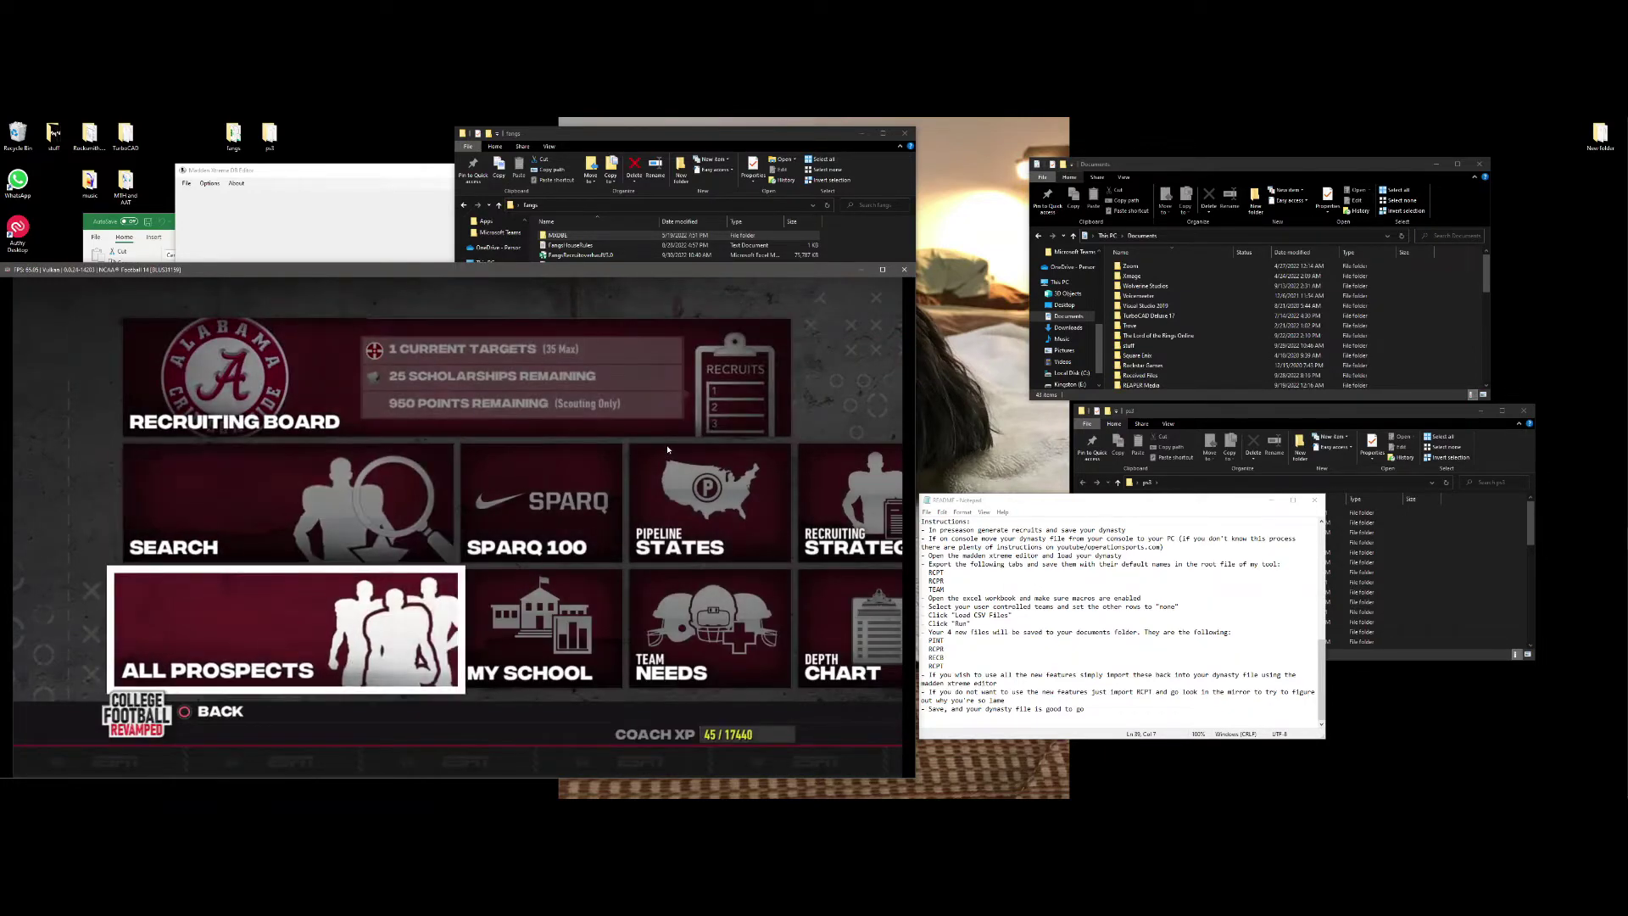
key("Up")
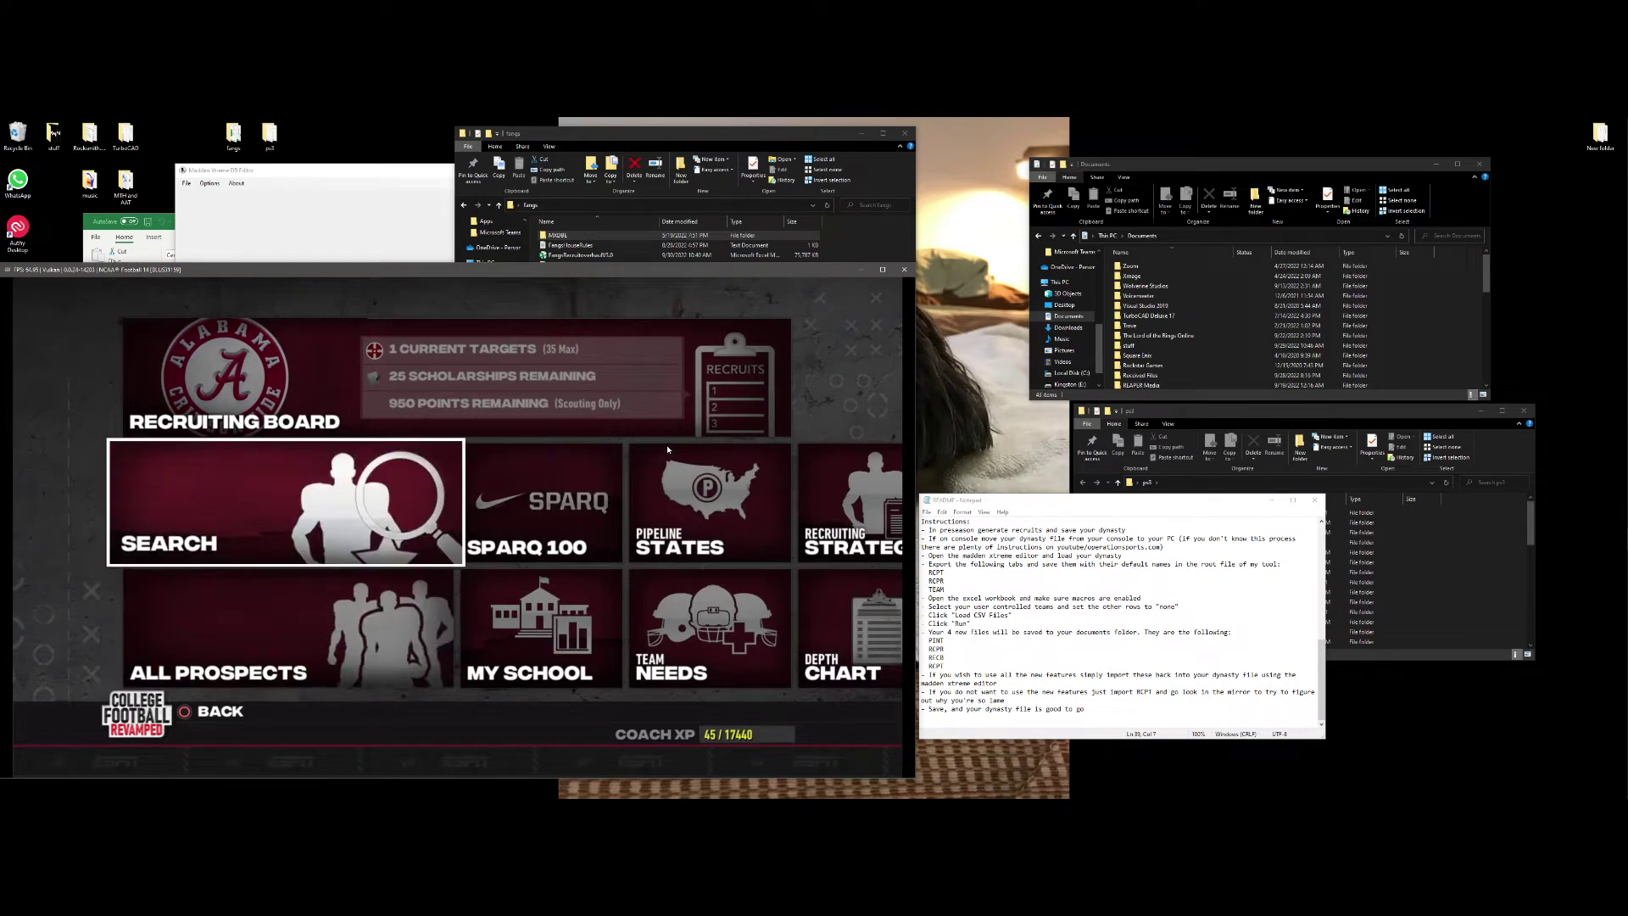
key("Escape")
key("q")
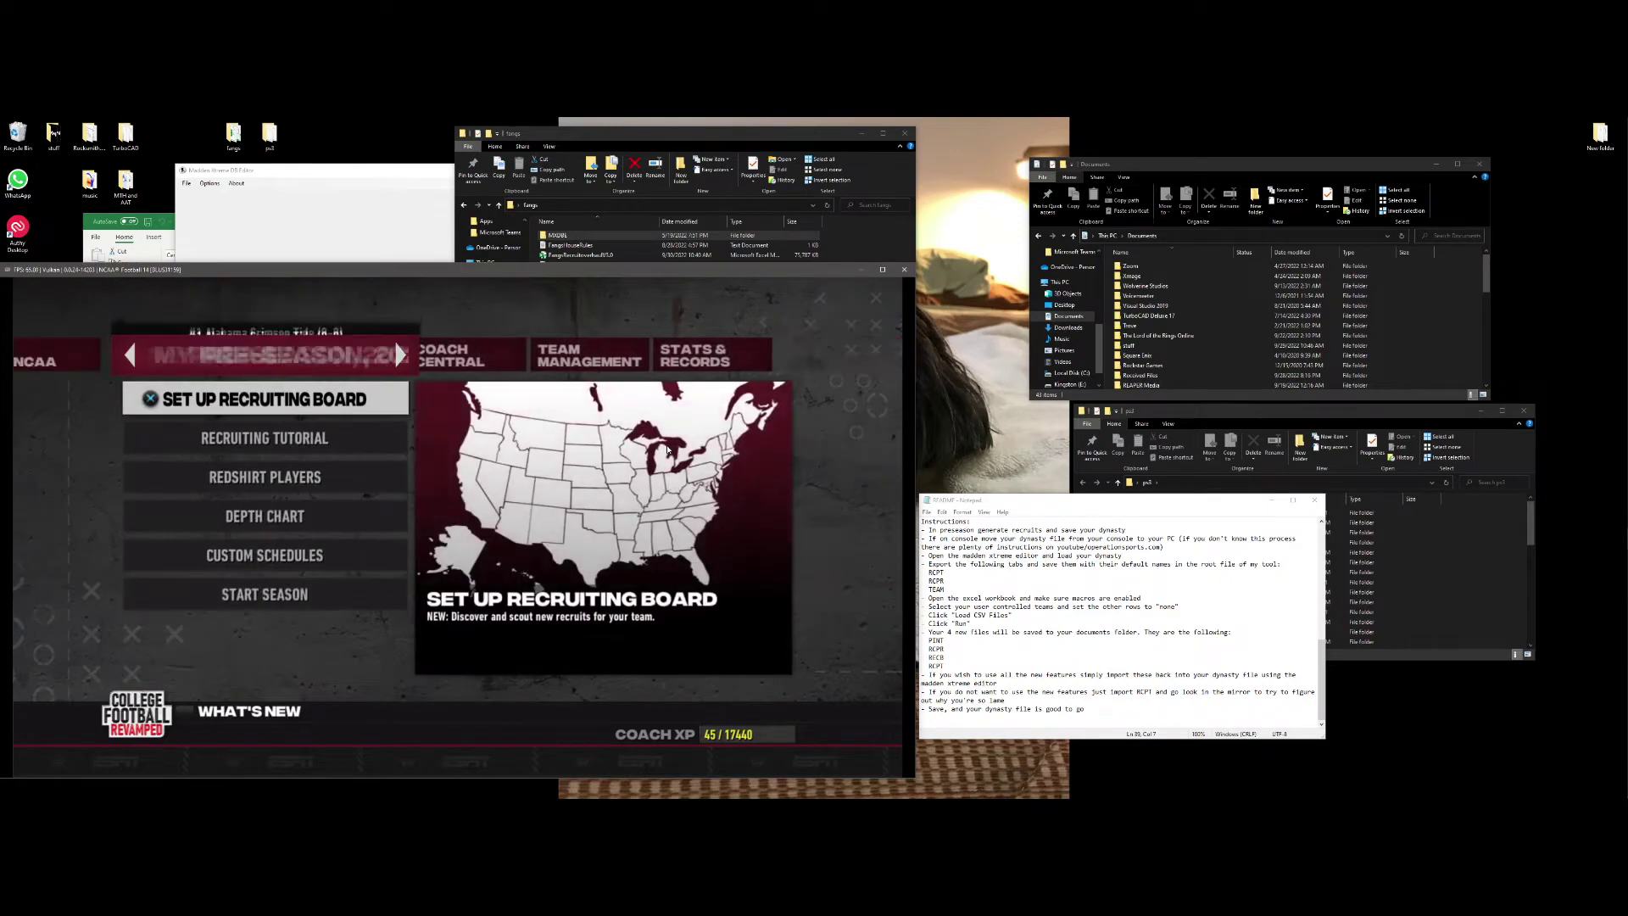
key("q")
key("q")
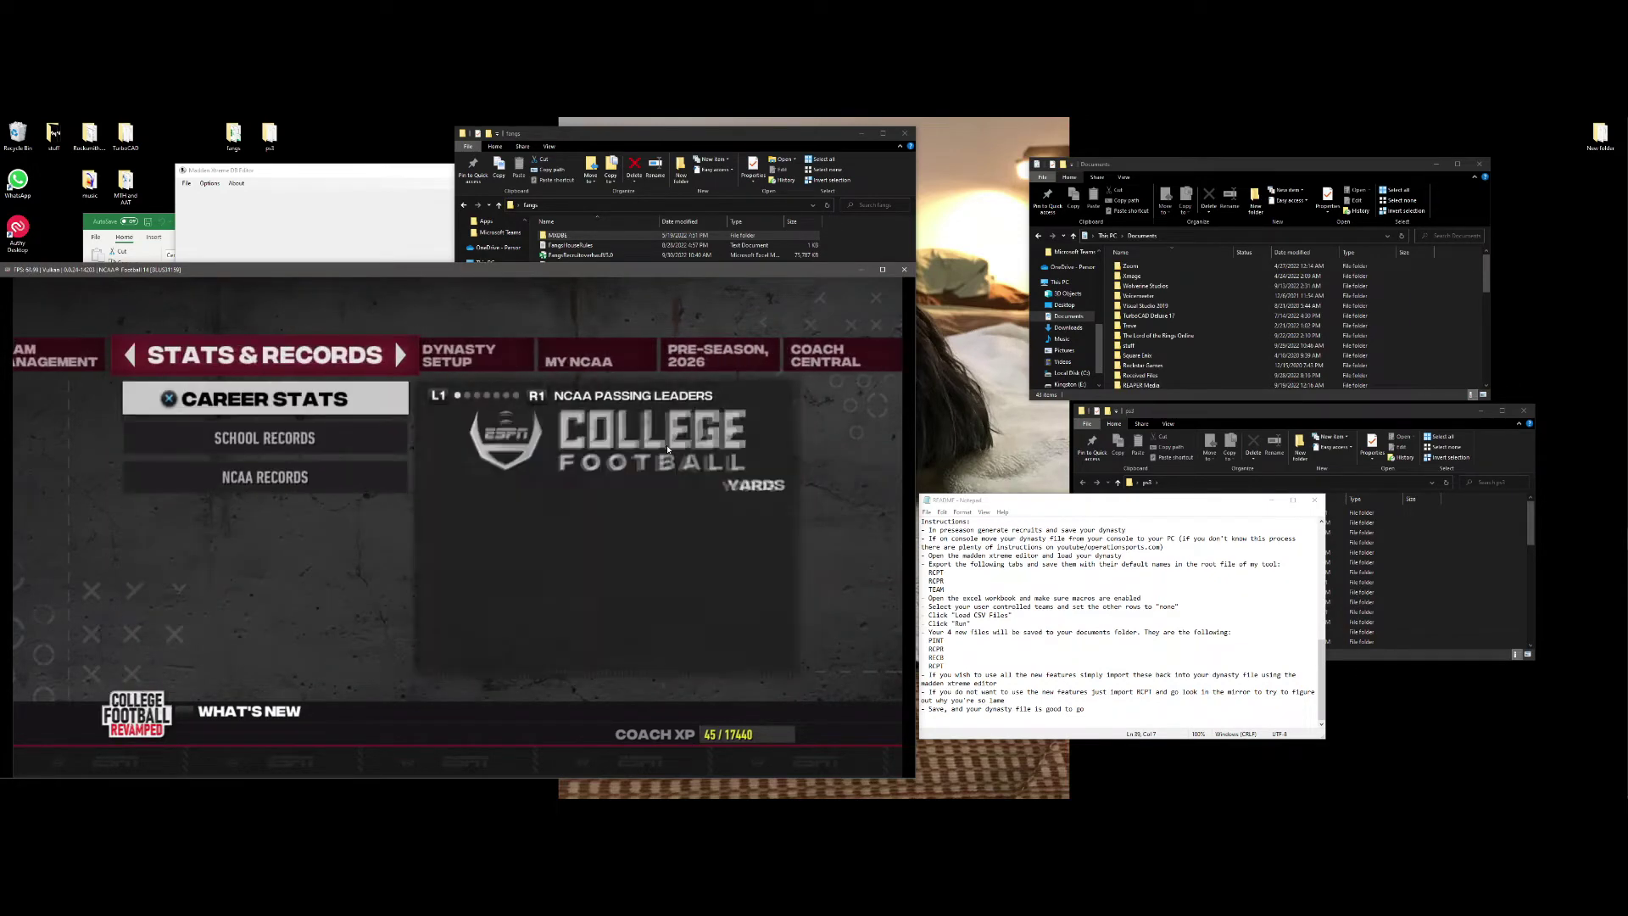
key("e")
Save the dynasty, overwriting the existing DYNASTY-INGRAM save data.
key("Up")
key("Return")
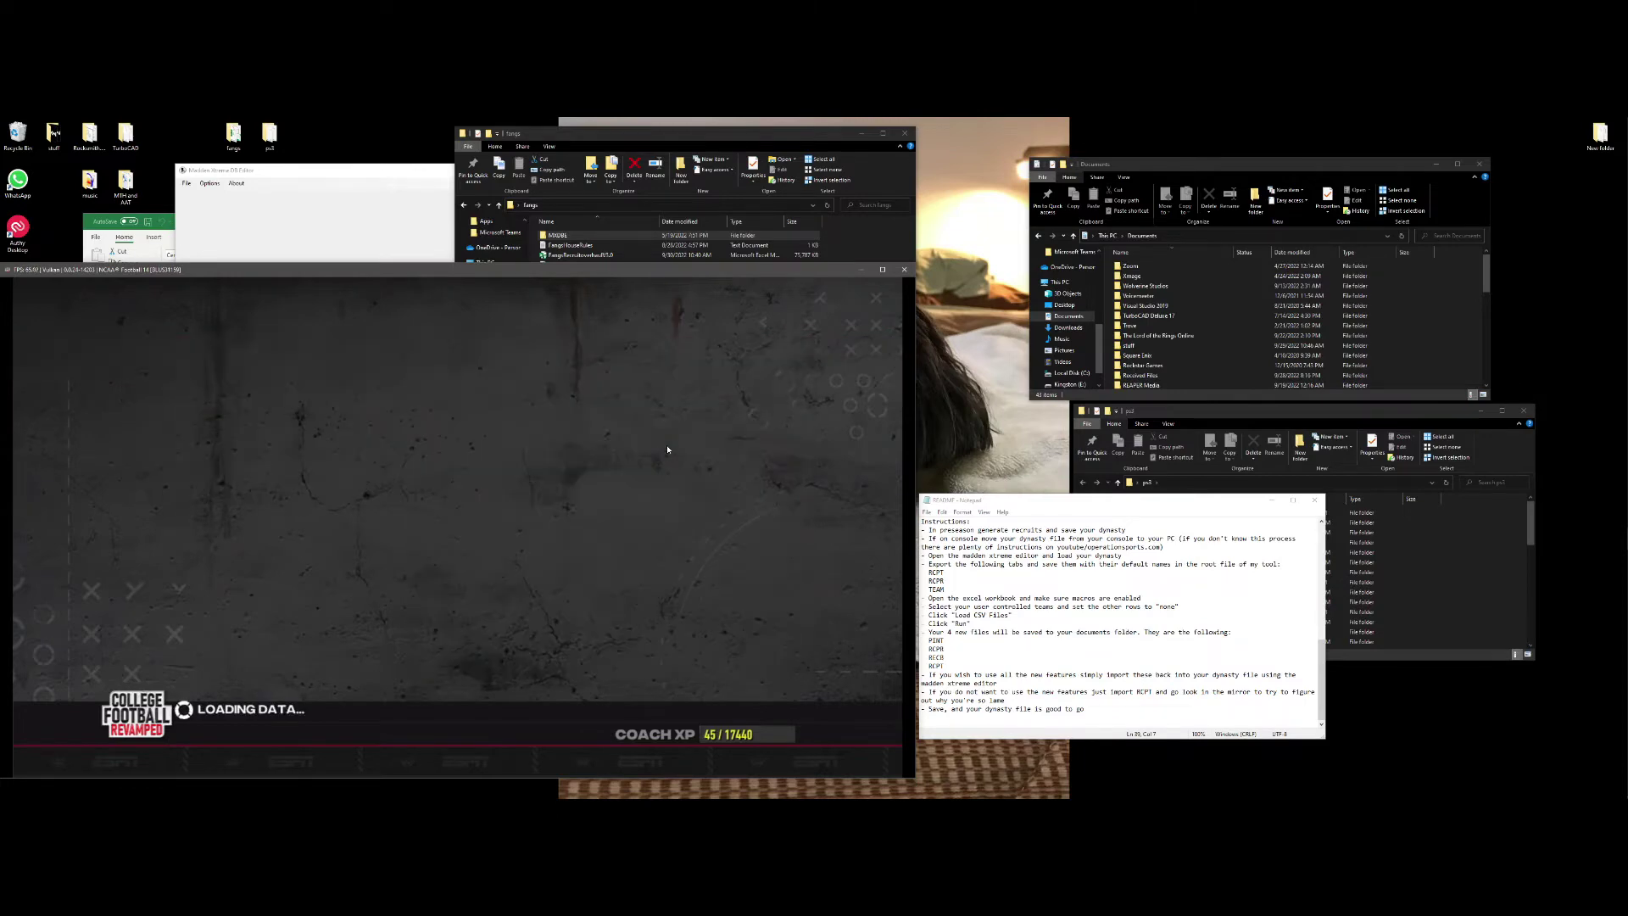
key("Return")
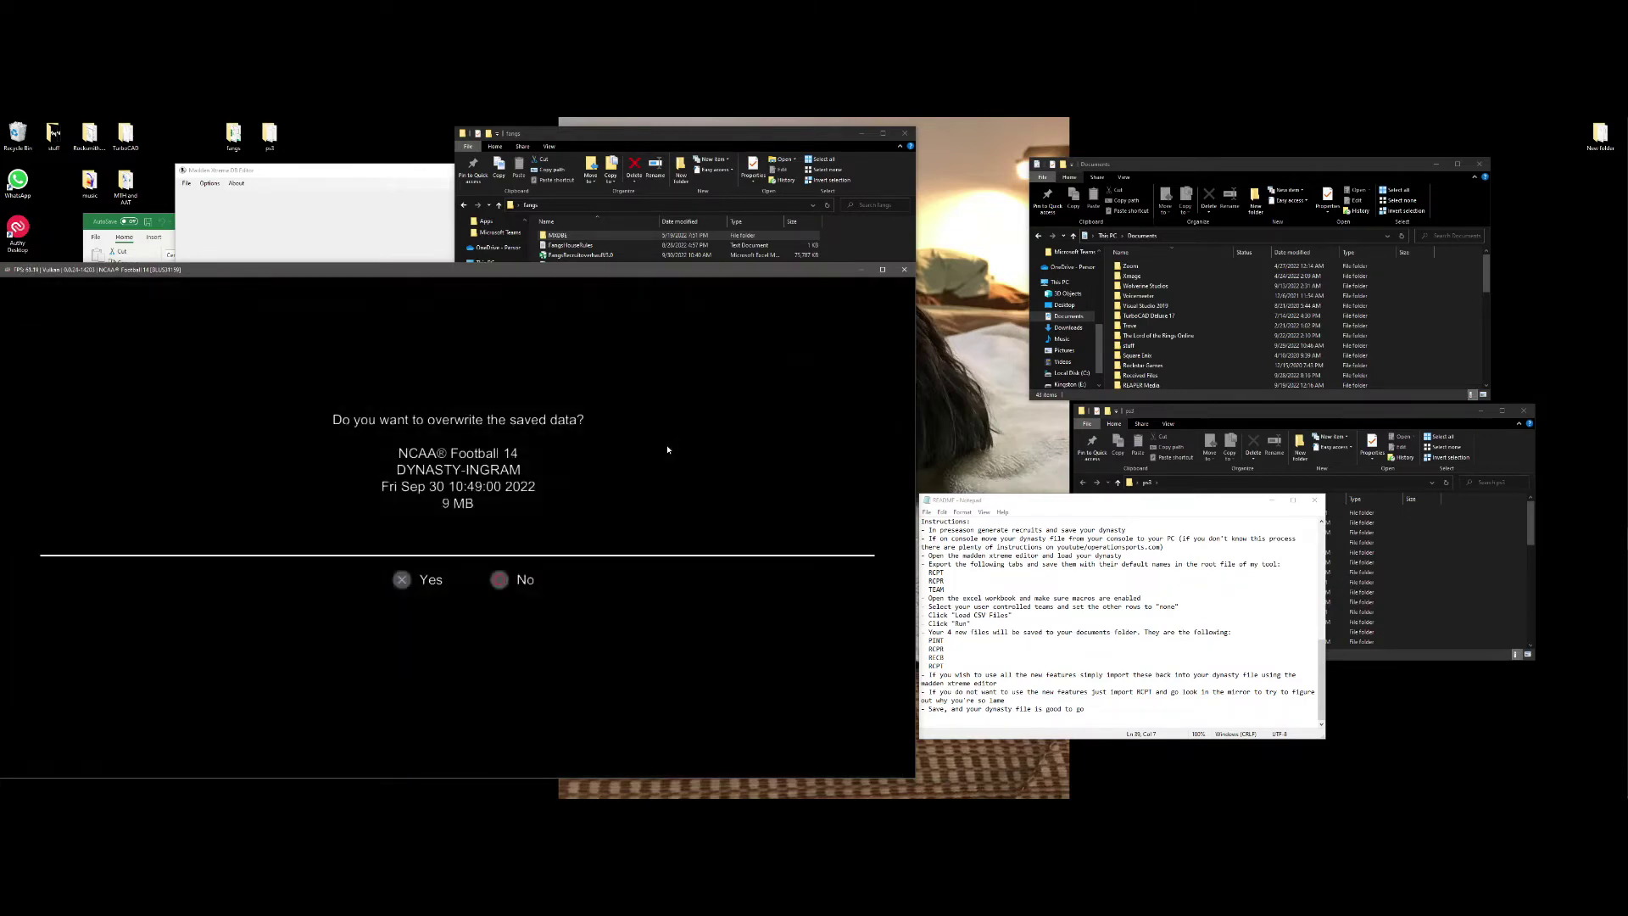
key("Return")
Exit the dynasty and return to the NCAA Football 14 main menu.
key("Escape")
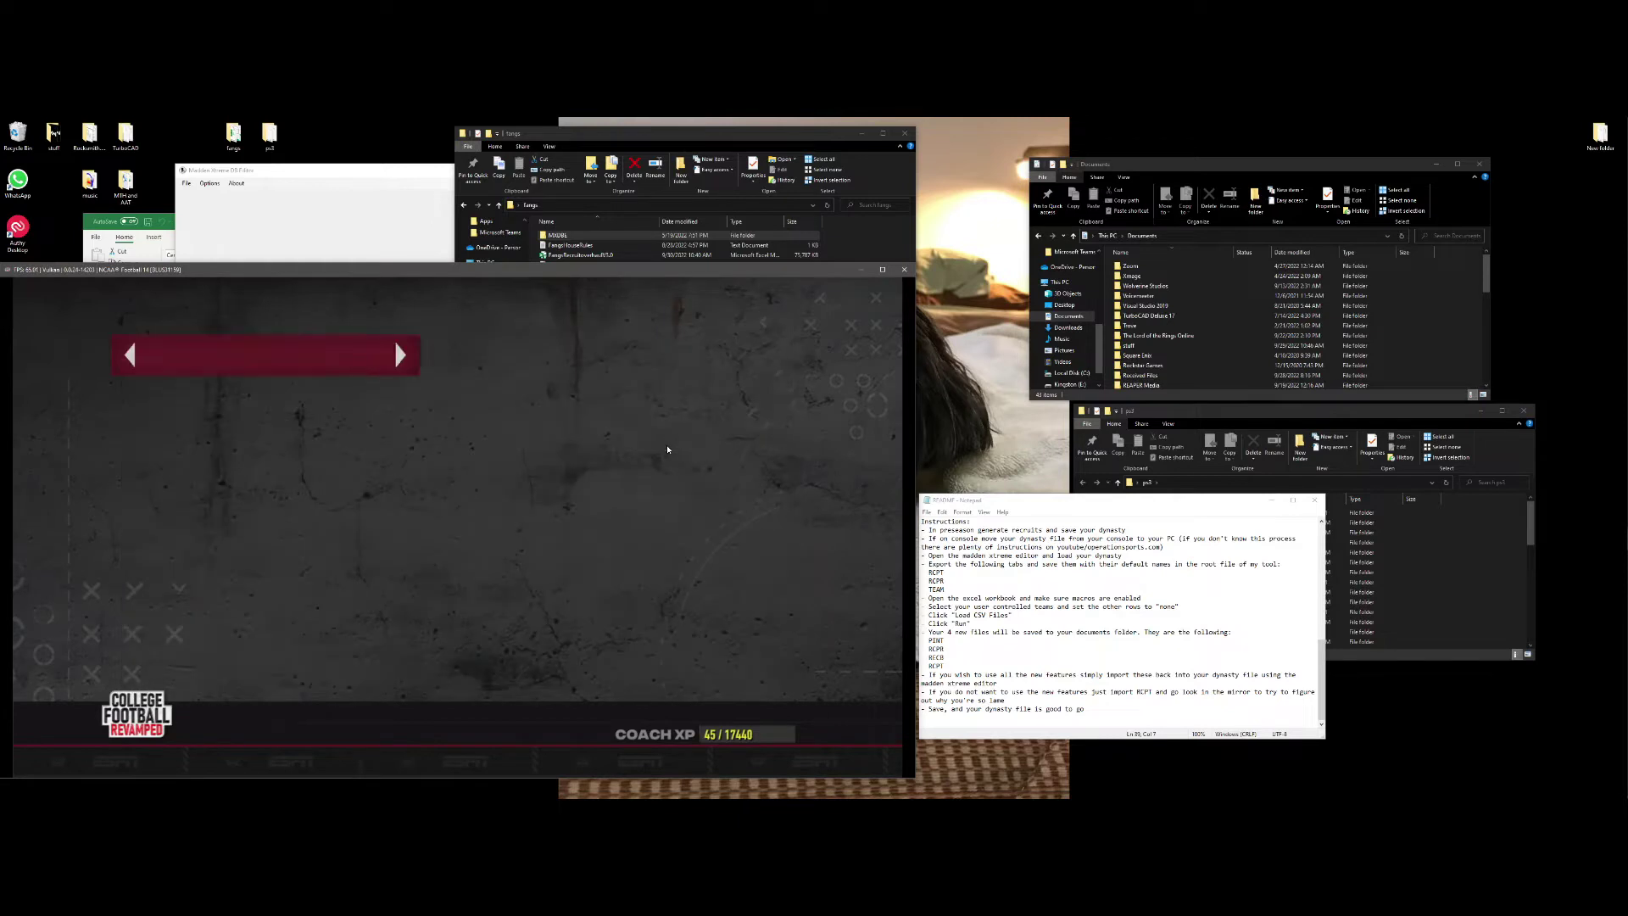
key("Escape")
key("Up")
key("Return")
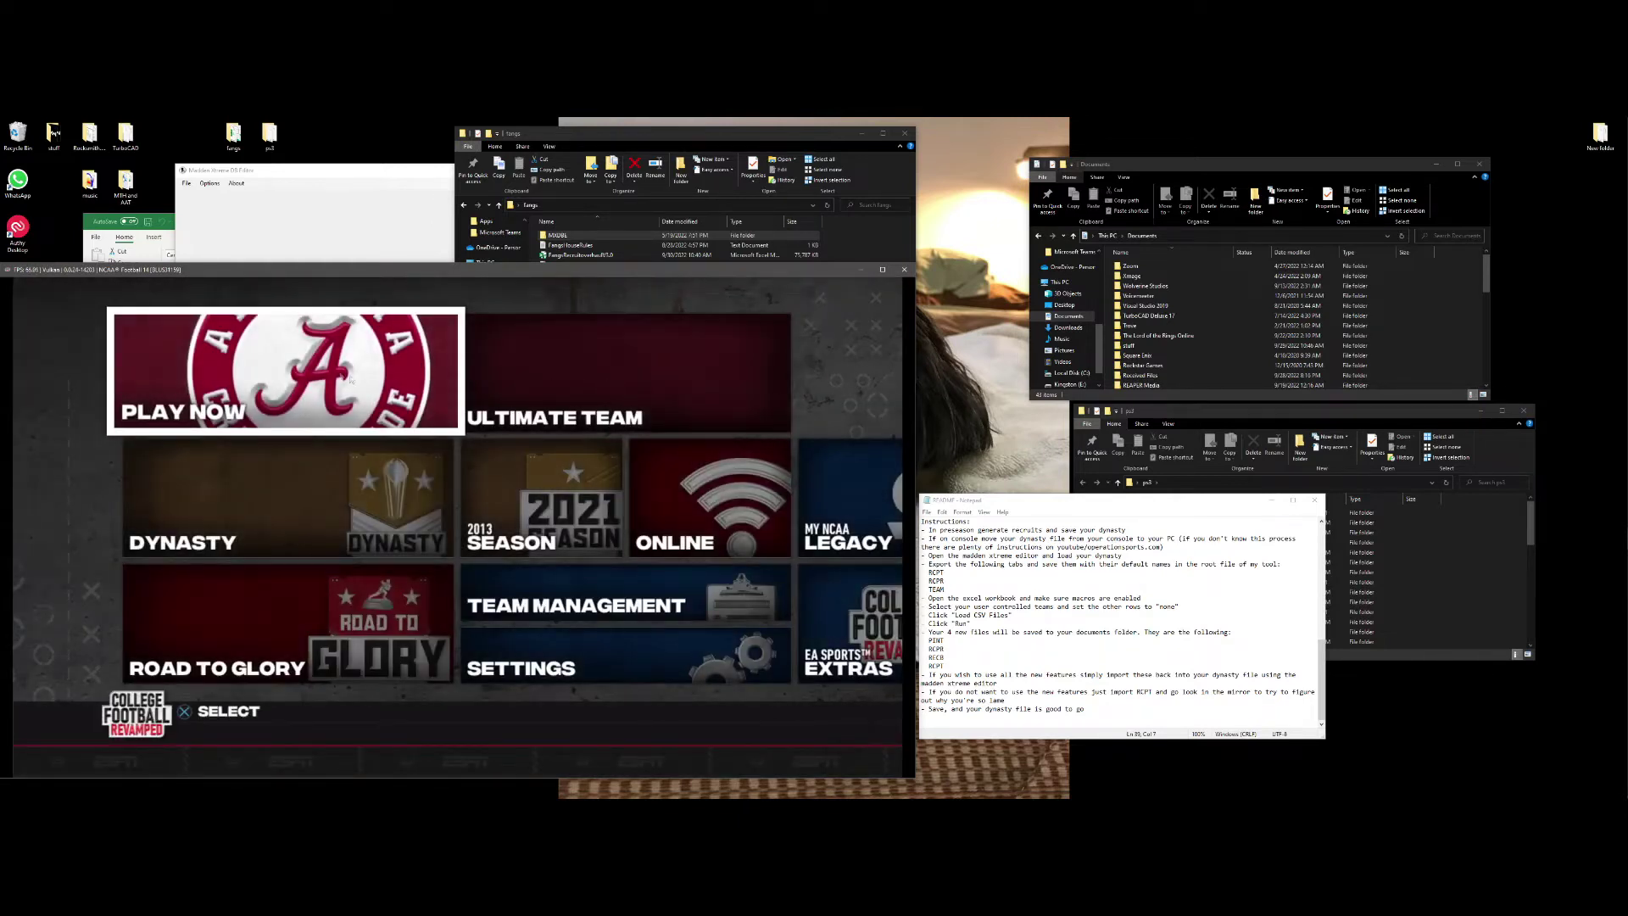
Bring the fangs folder forward and delete its three selected USR-DATA files.
left_click(205, 170)
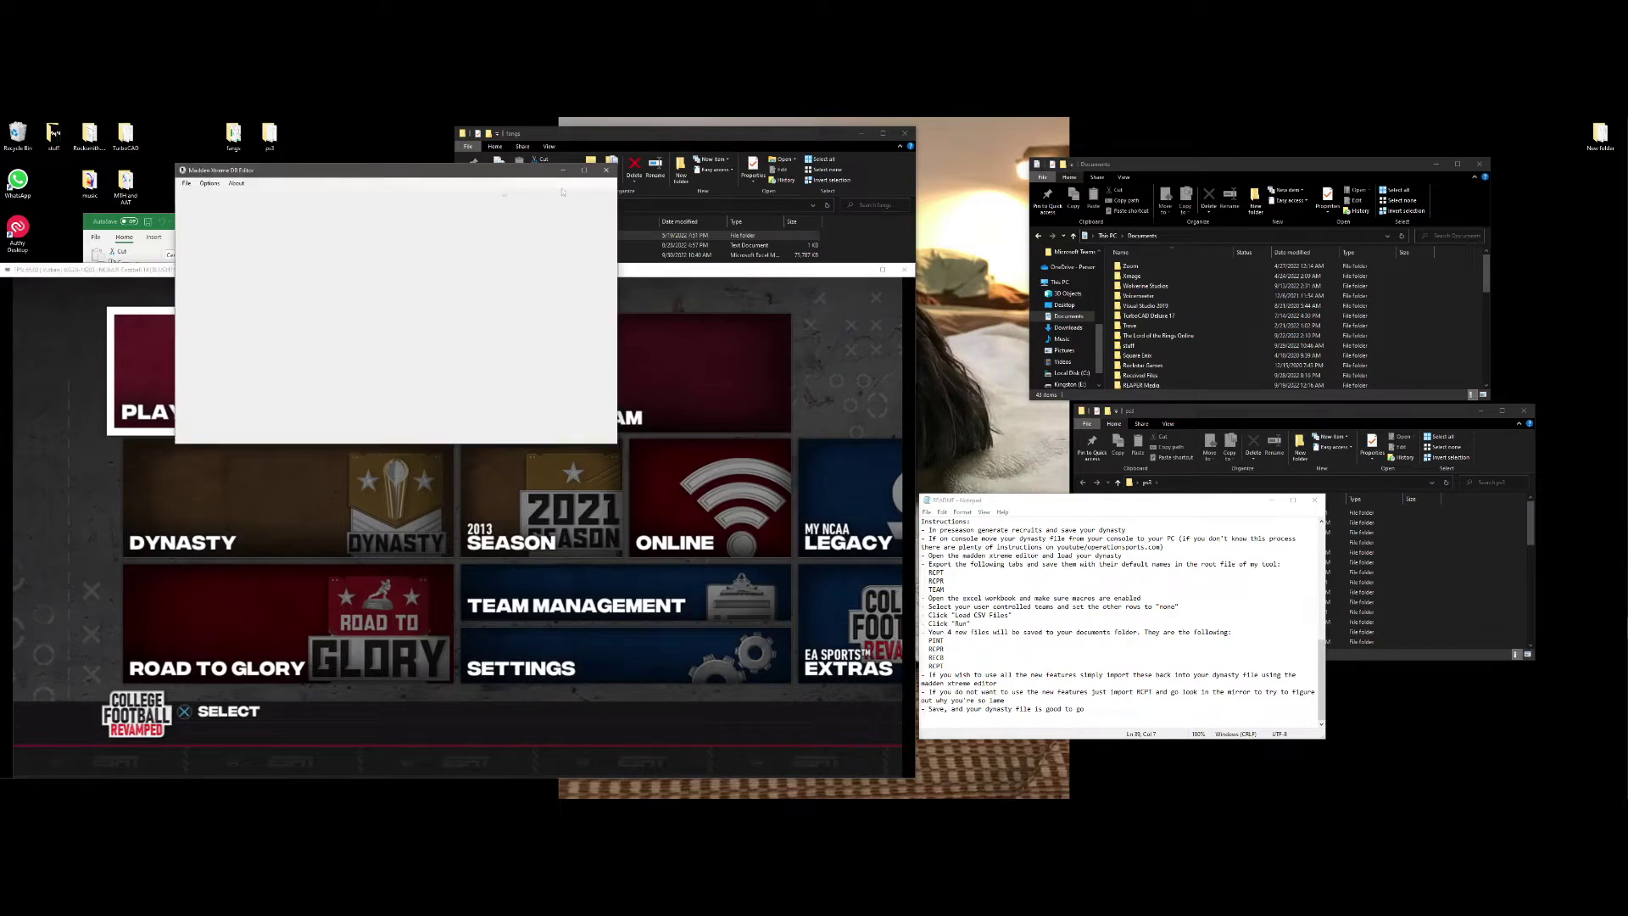
left_click_drag(712, 134, 919, 147)
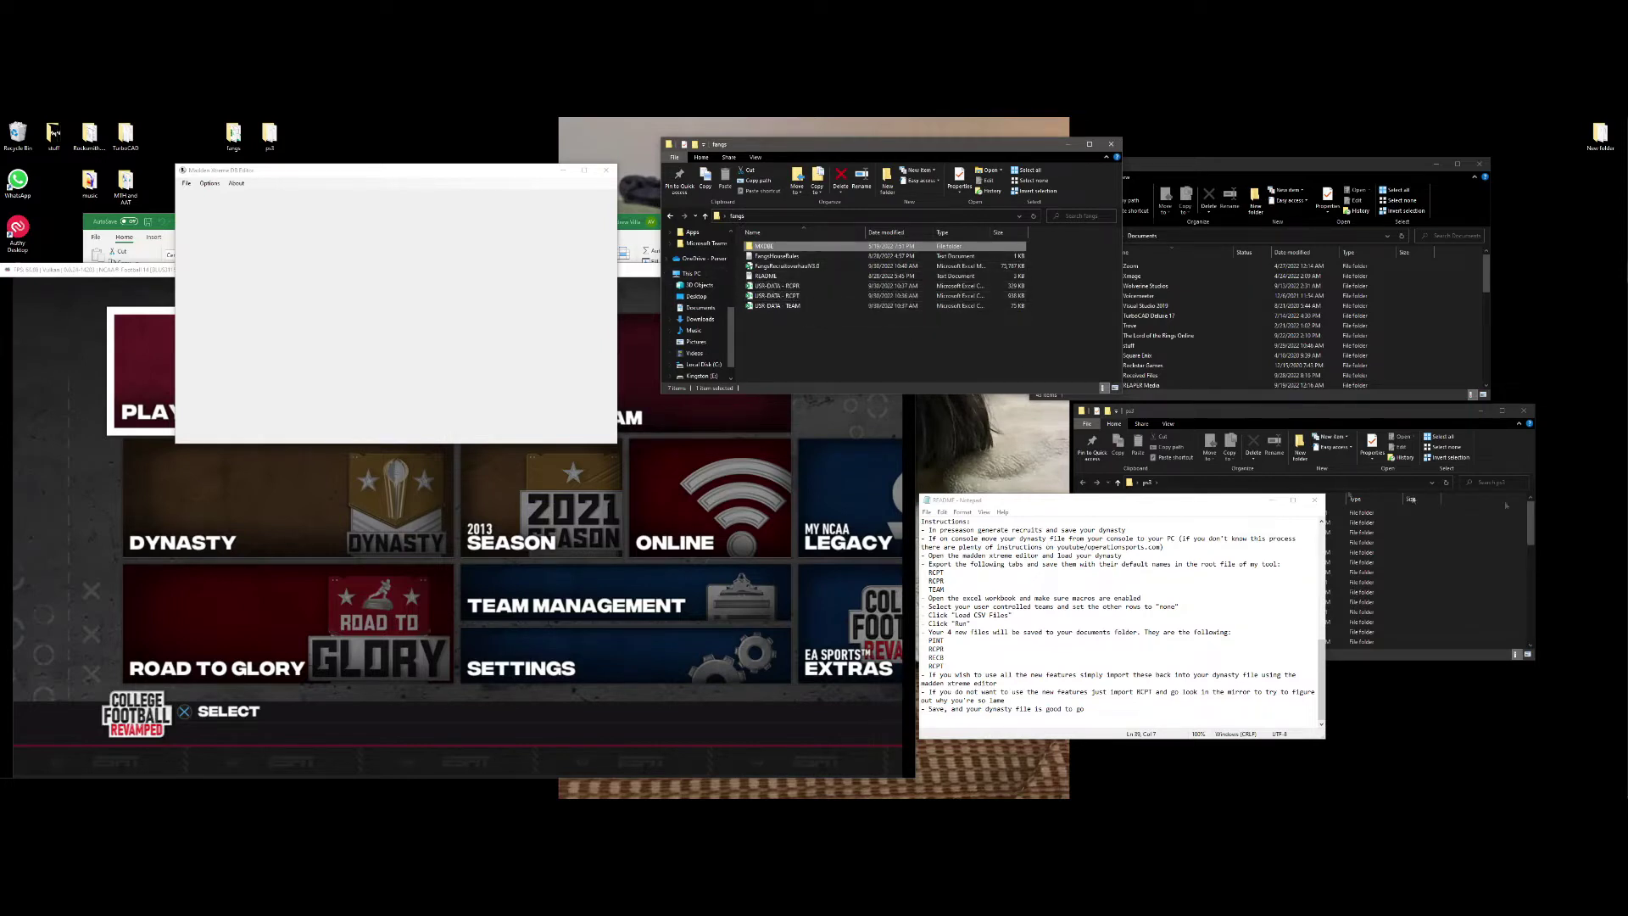
mouse_move(789, 305)
left_click_drag(827, 329, 776, 289)
key("Delete")
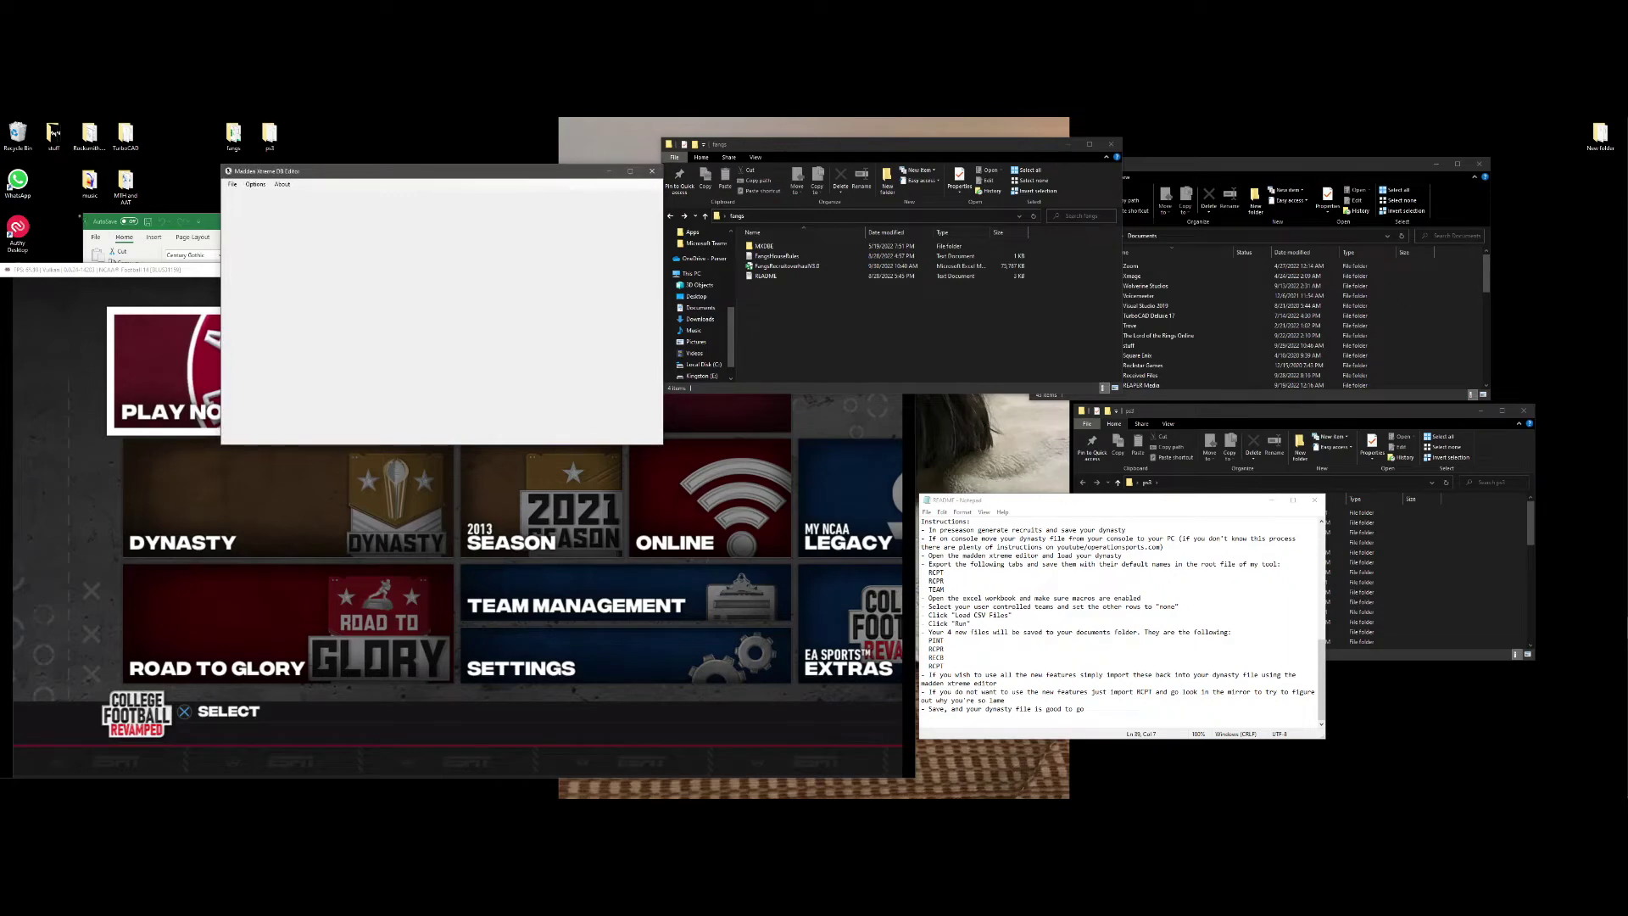
key("alt+Tab")
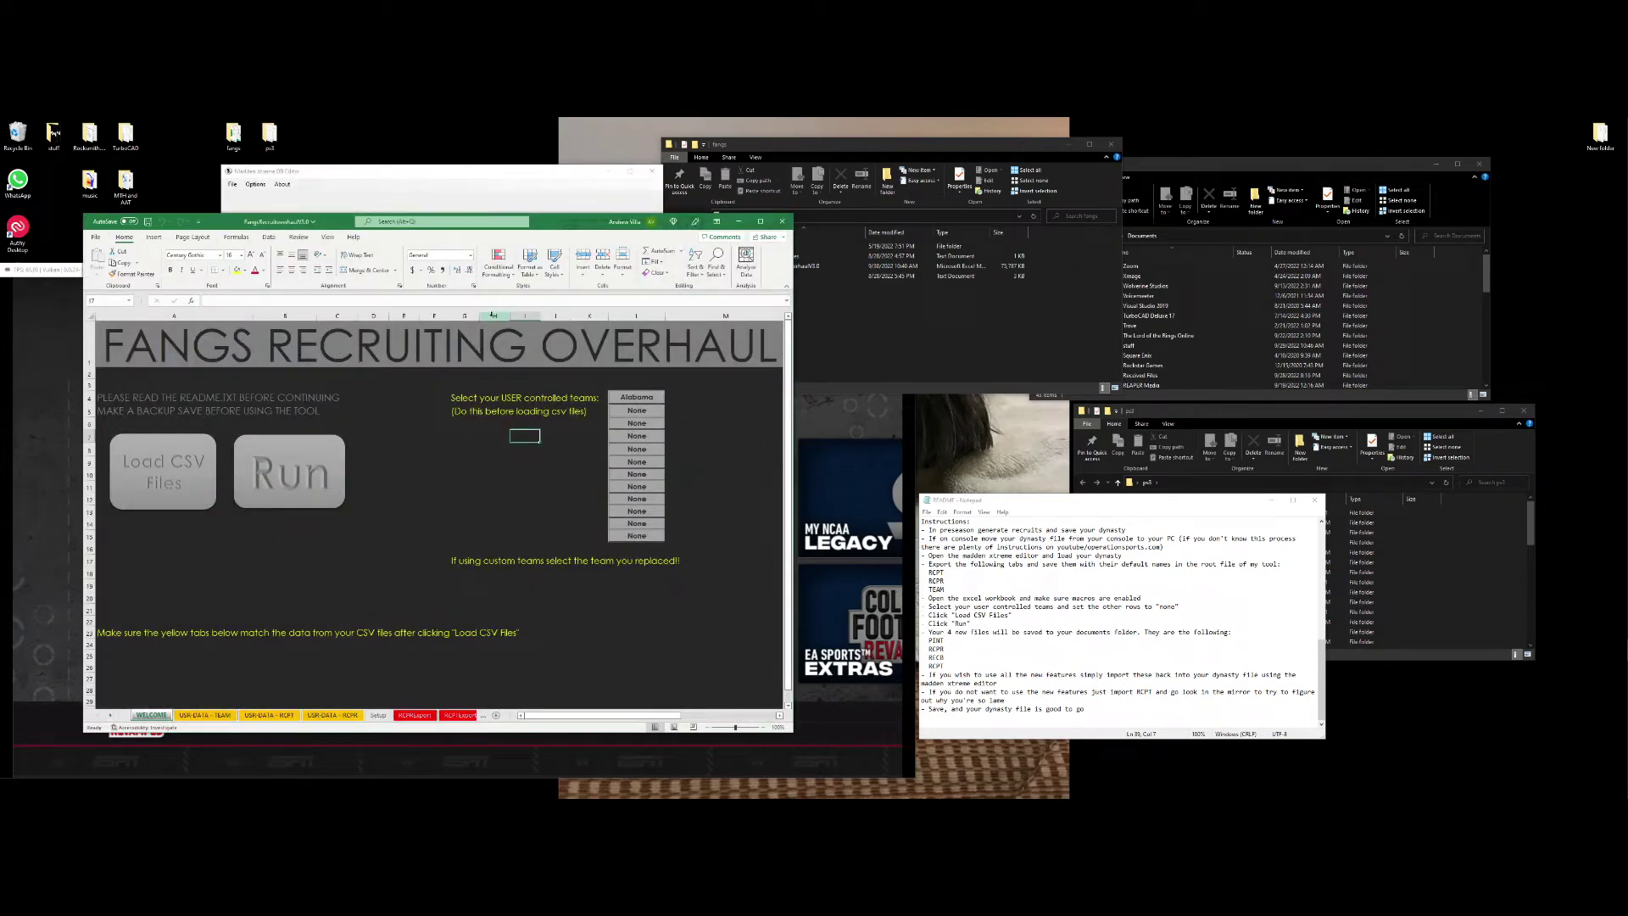
Bring the Fangs Recruiting Overhaul Excel window into view, then put the DB Editor back on top.
key("super")
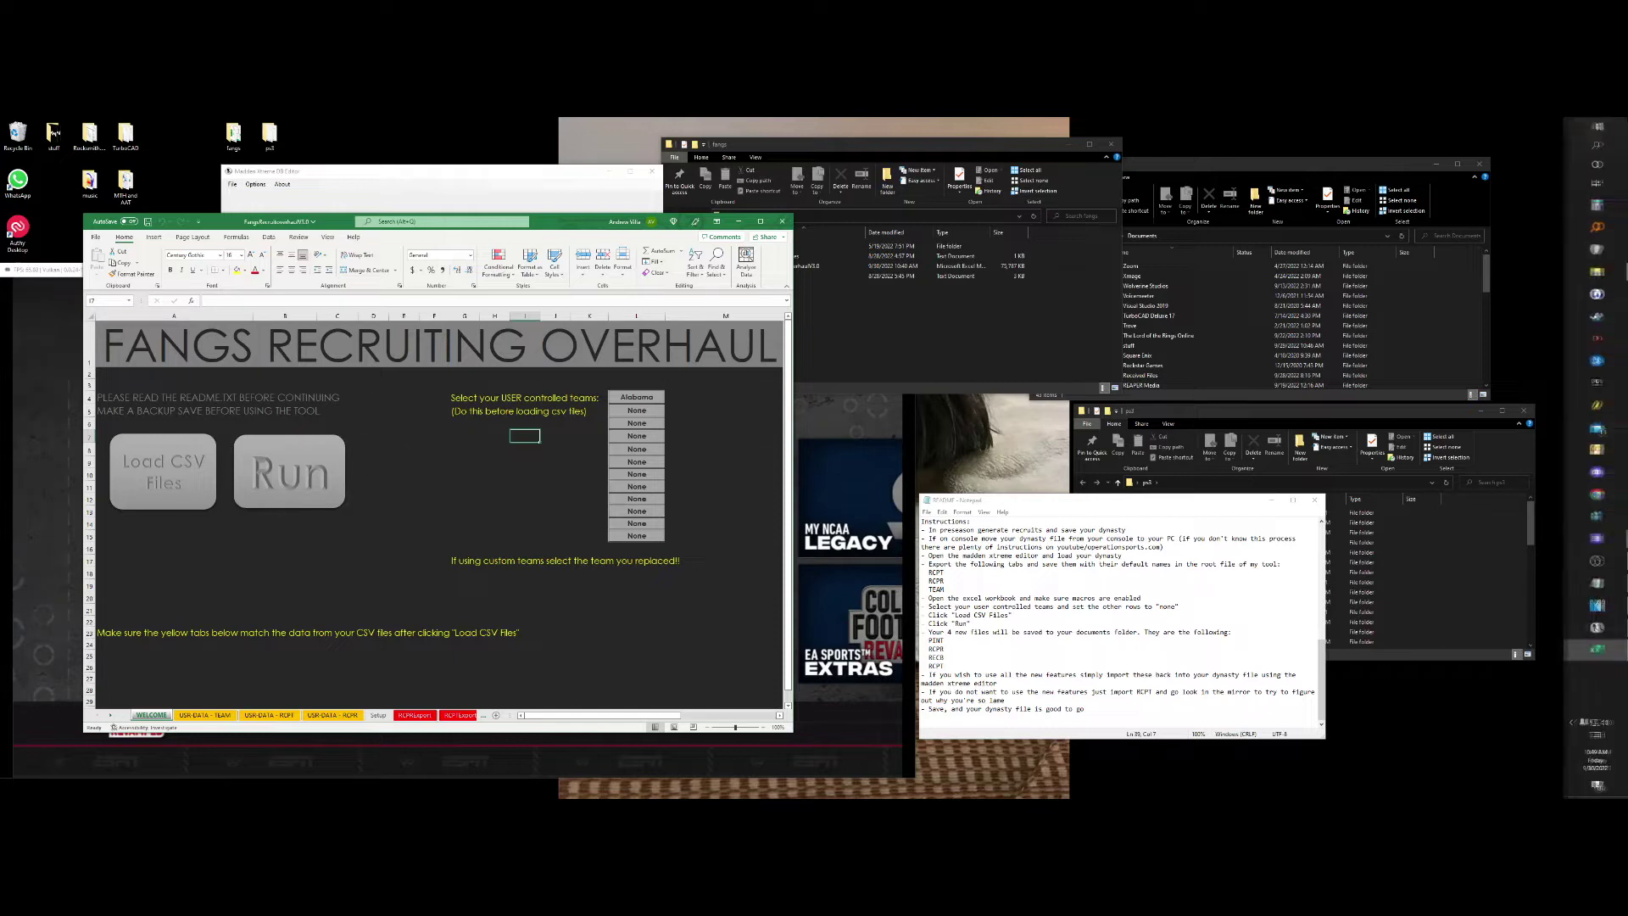
type("exce")
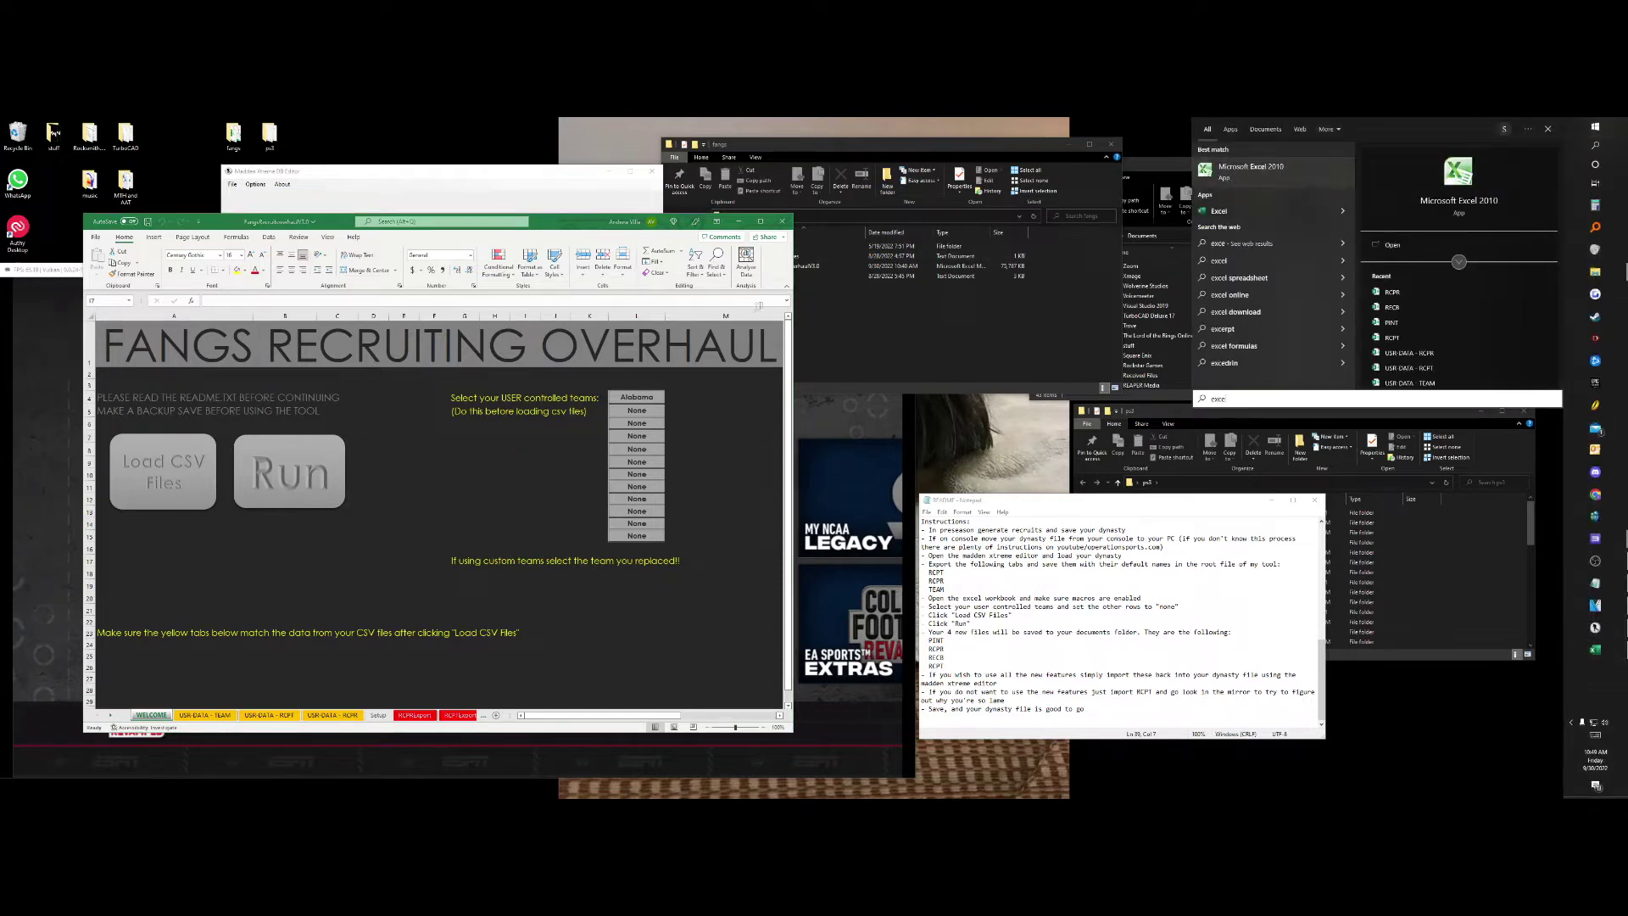
left_click(838, 294)
left_click_drag(569, 221, 558, 231)
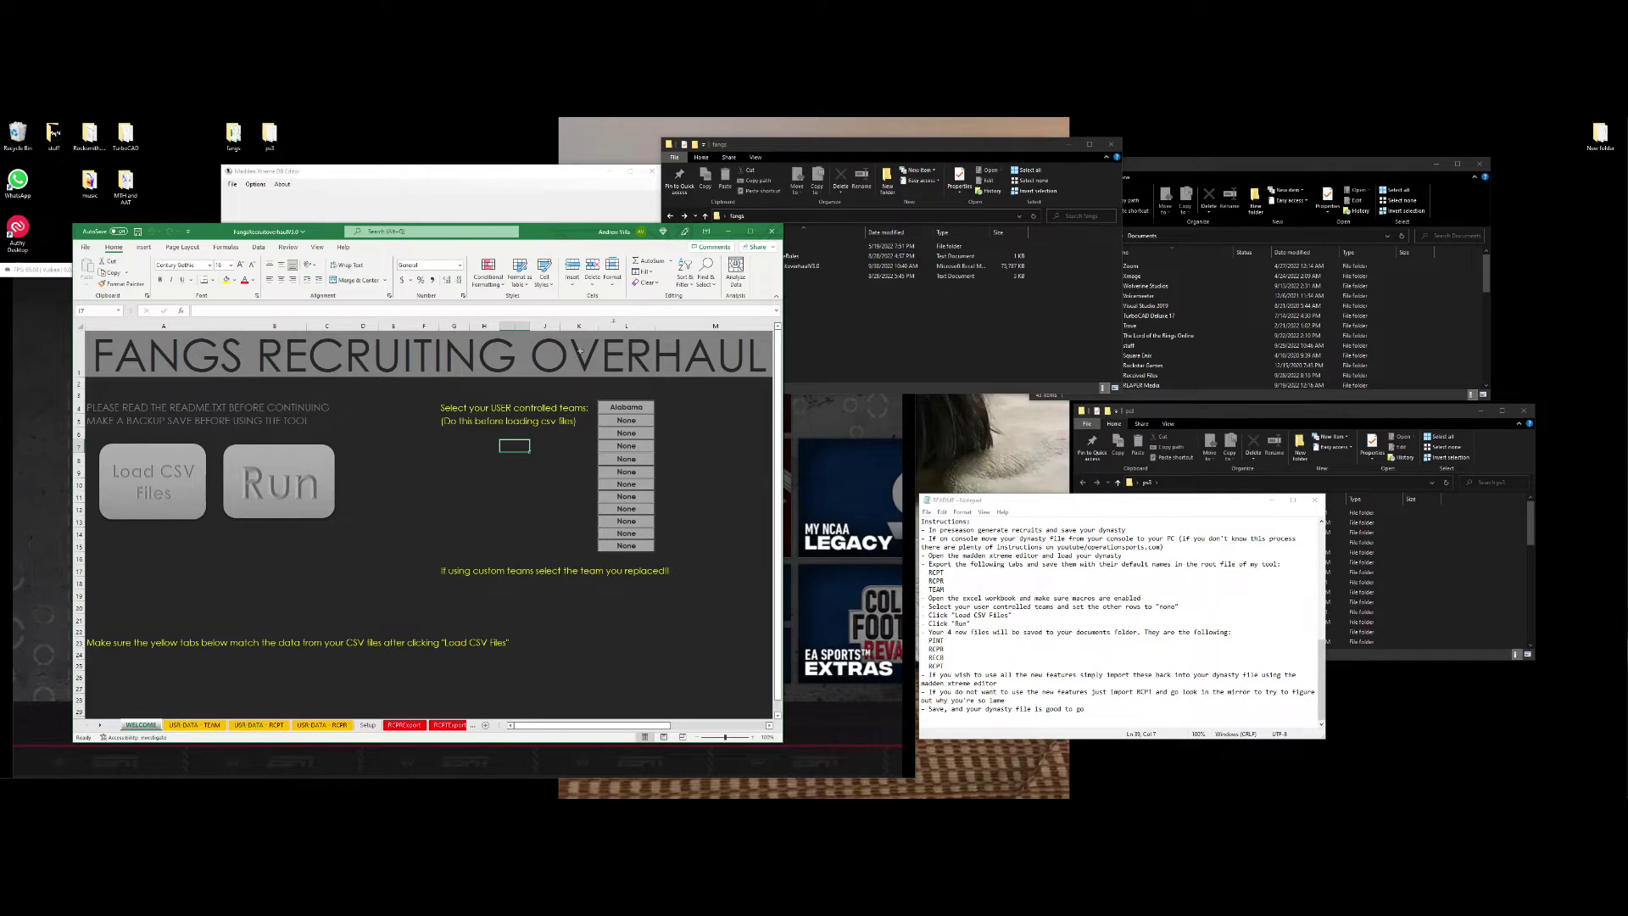
left_click(467, 191)
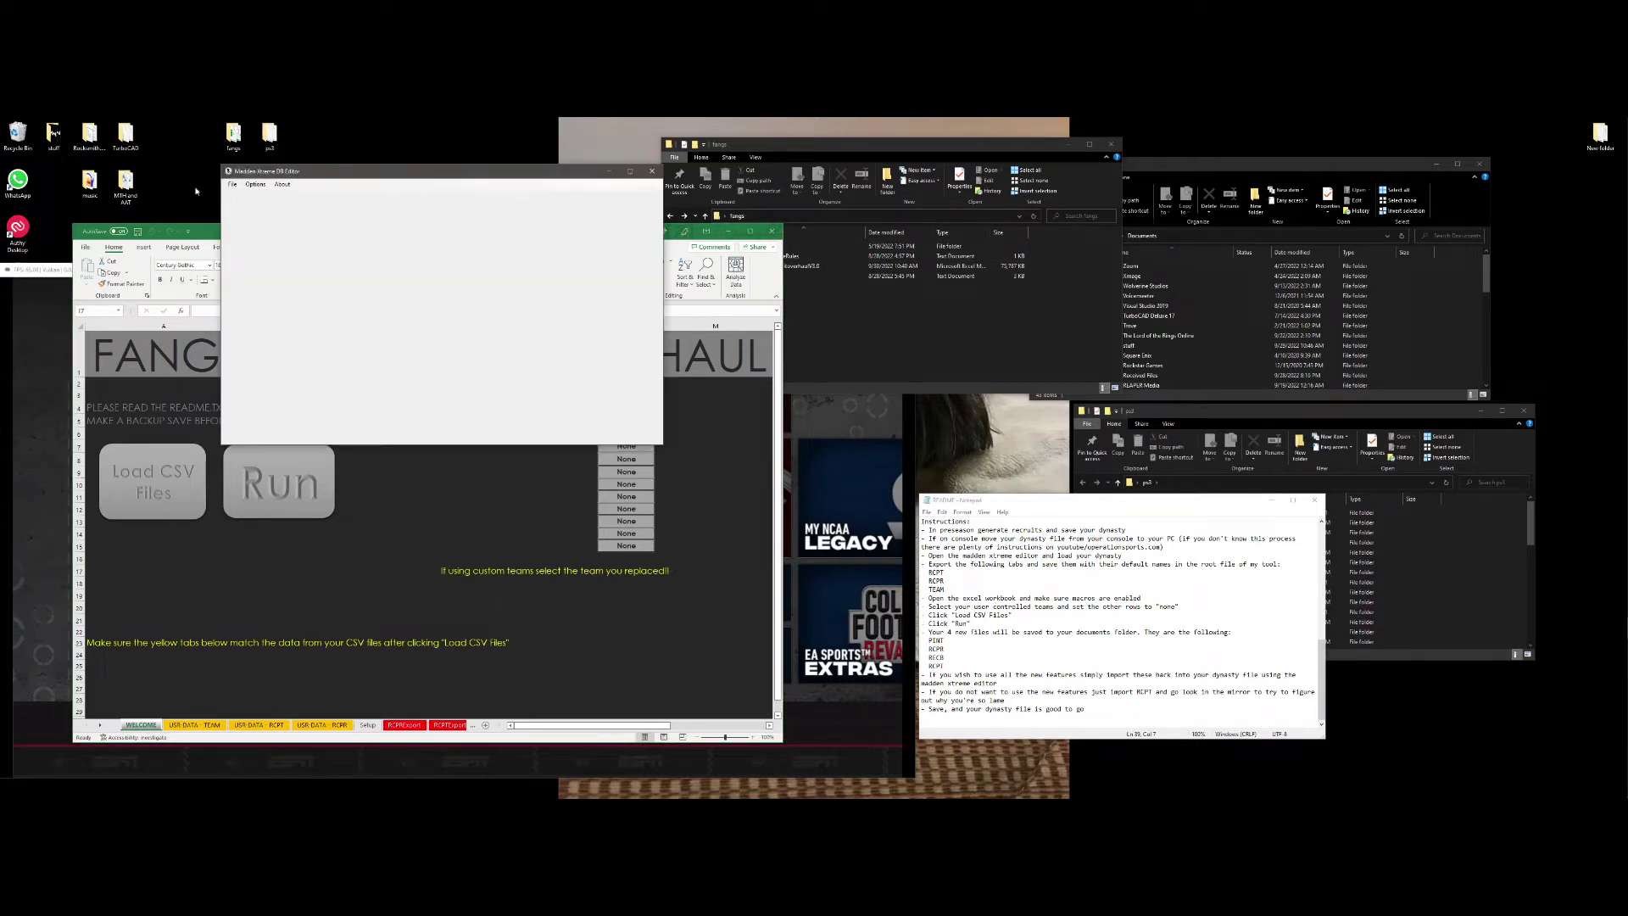
Open USR-DATA from ps3\dev_hdd0\home\00000001\savedata\BLUS31159-DYNASTY-INGRAM and sort records by name.
left_click(233, 184)
left_click(248, 197)
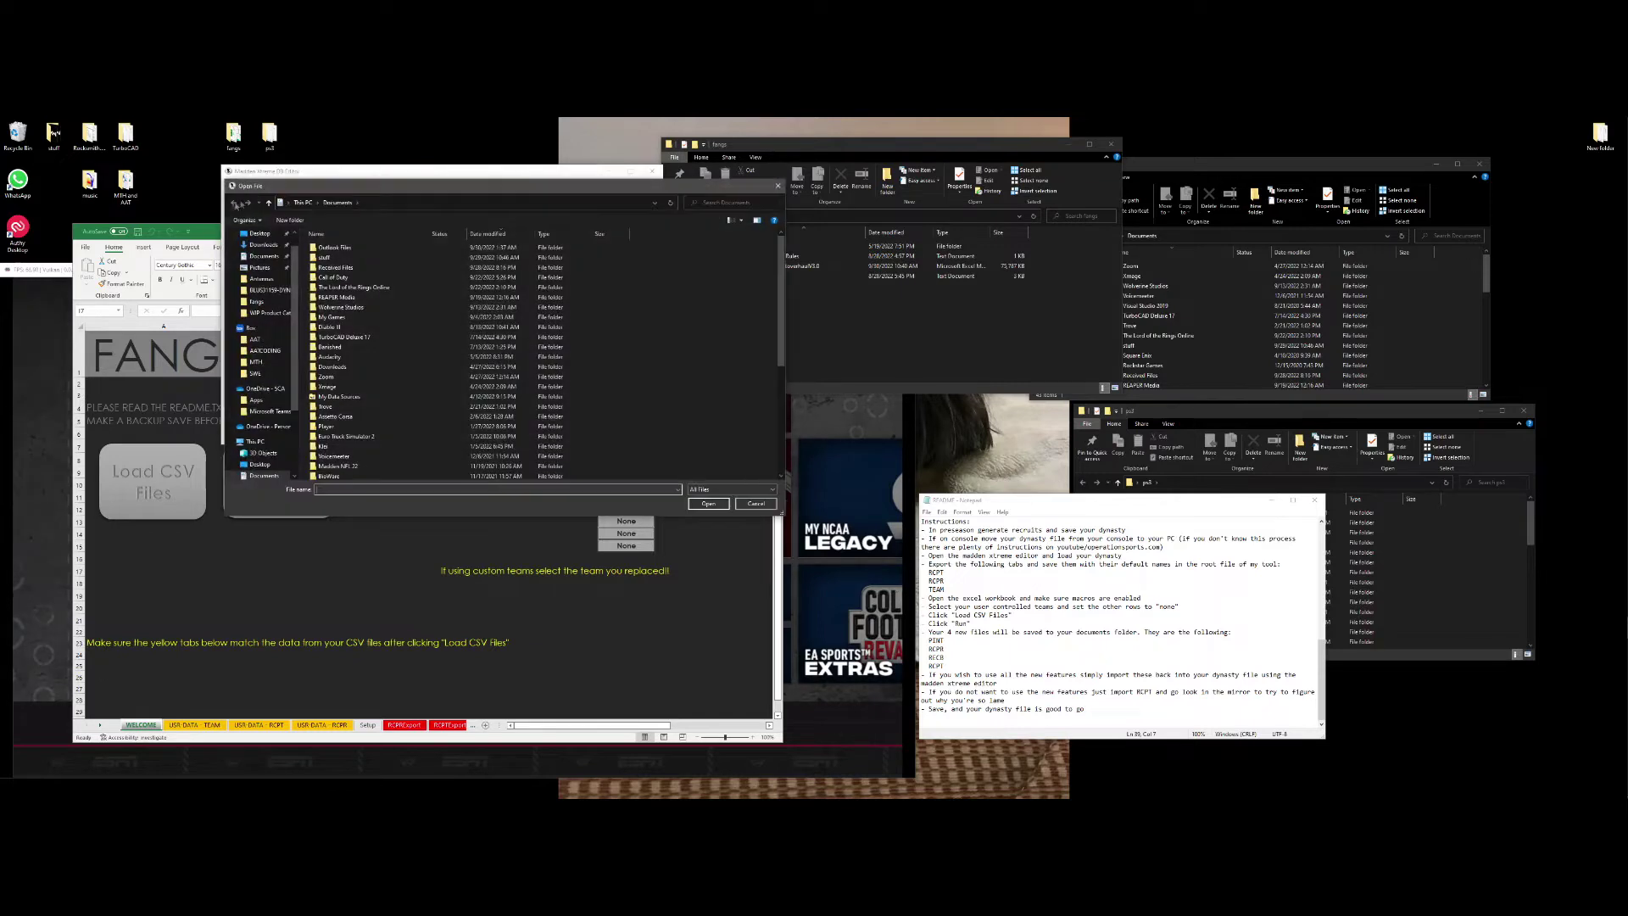
scroll(261, 318, "up", 1)
left_click(260, 252)
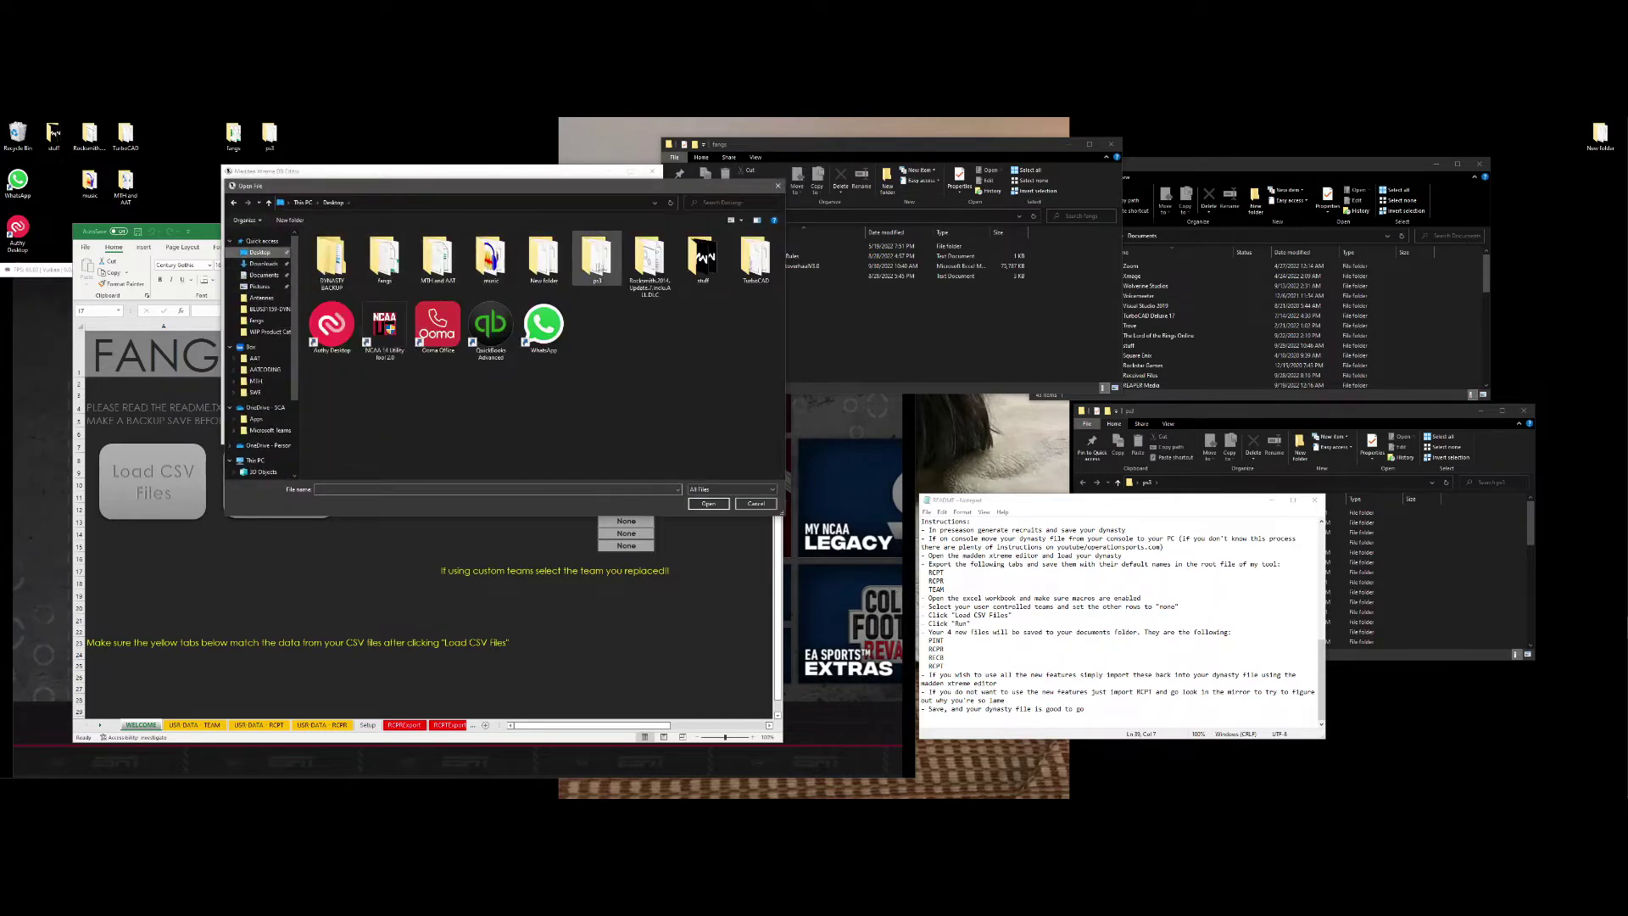
double_click(598, 264)
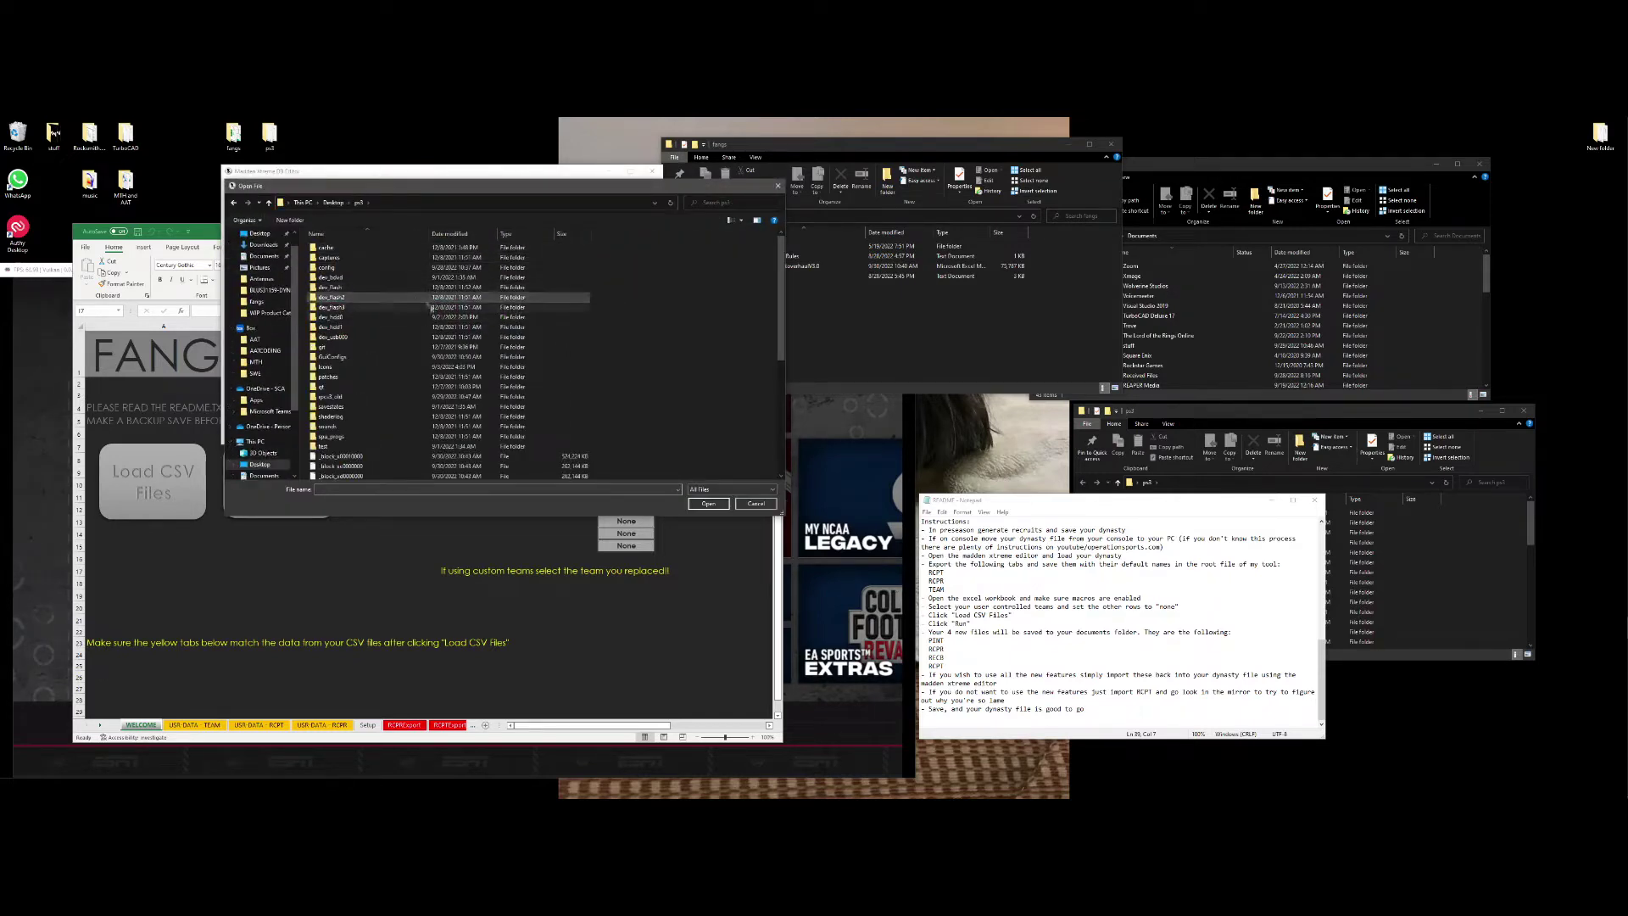
scroll(433, 334, "down", 6)
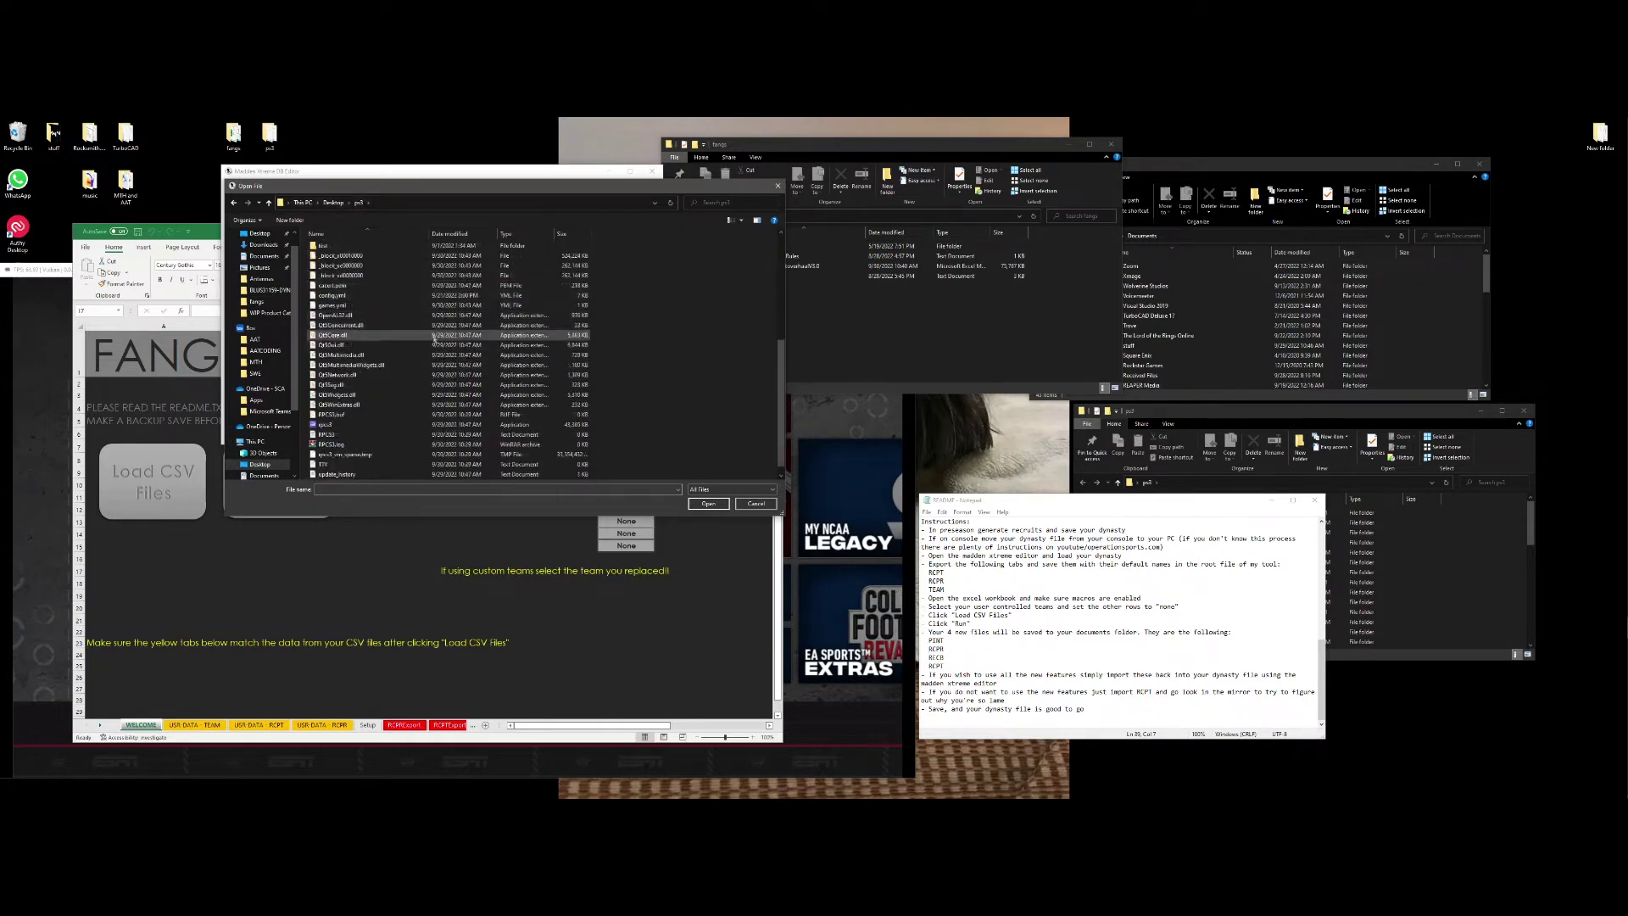
scroll(394, 331, "up", 6)
double_click(351, 316)
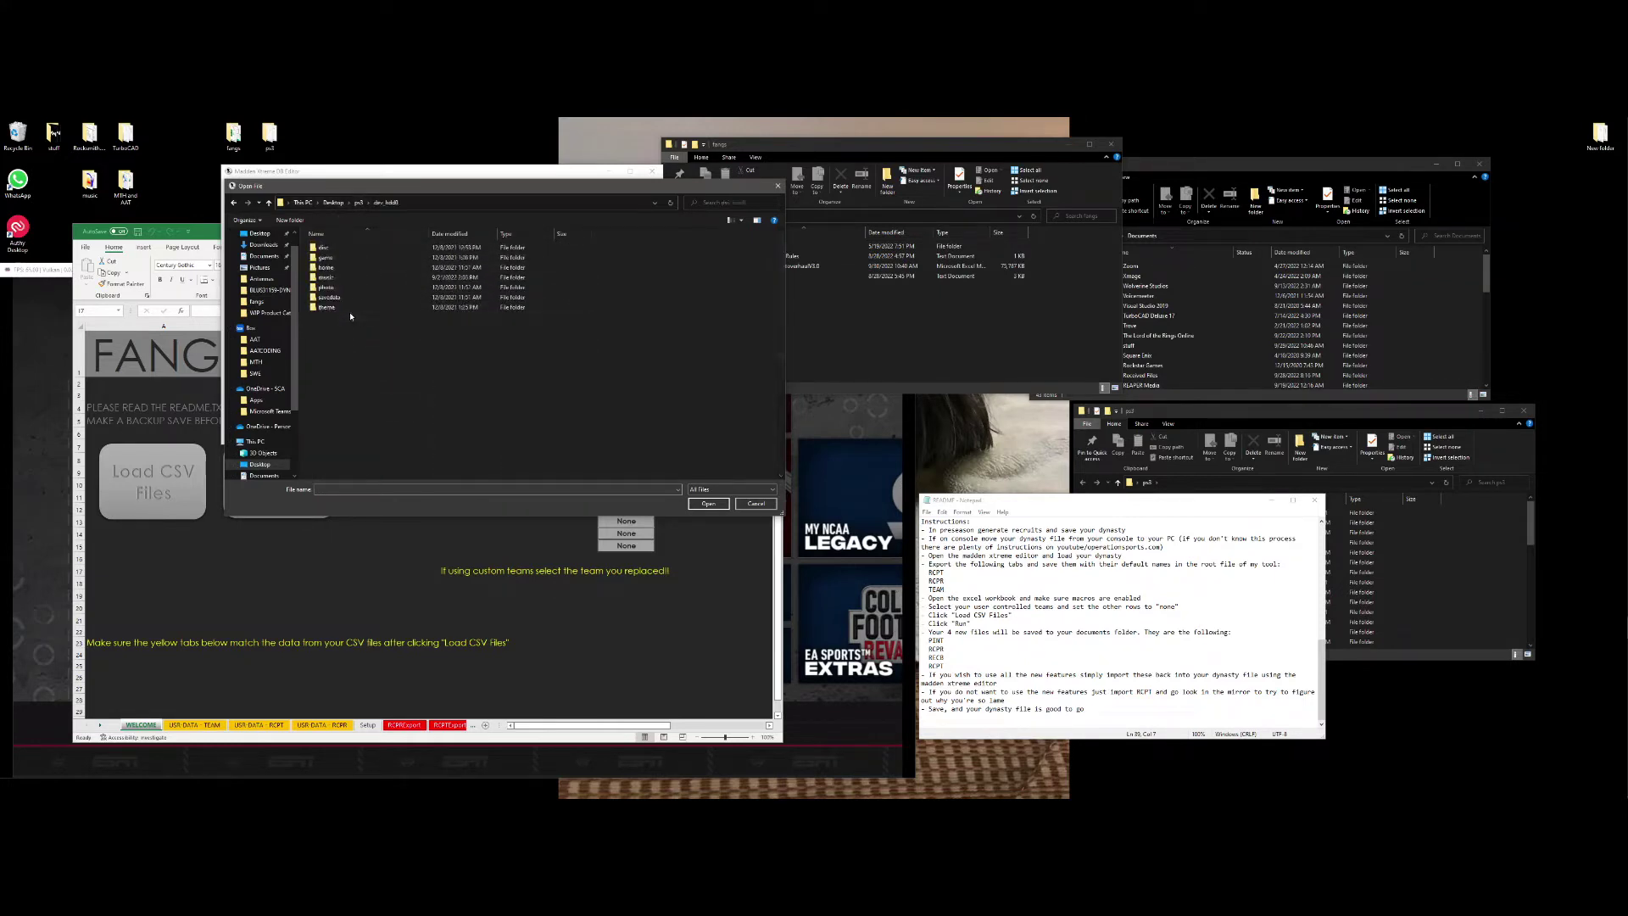
double_click(339, 267)
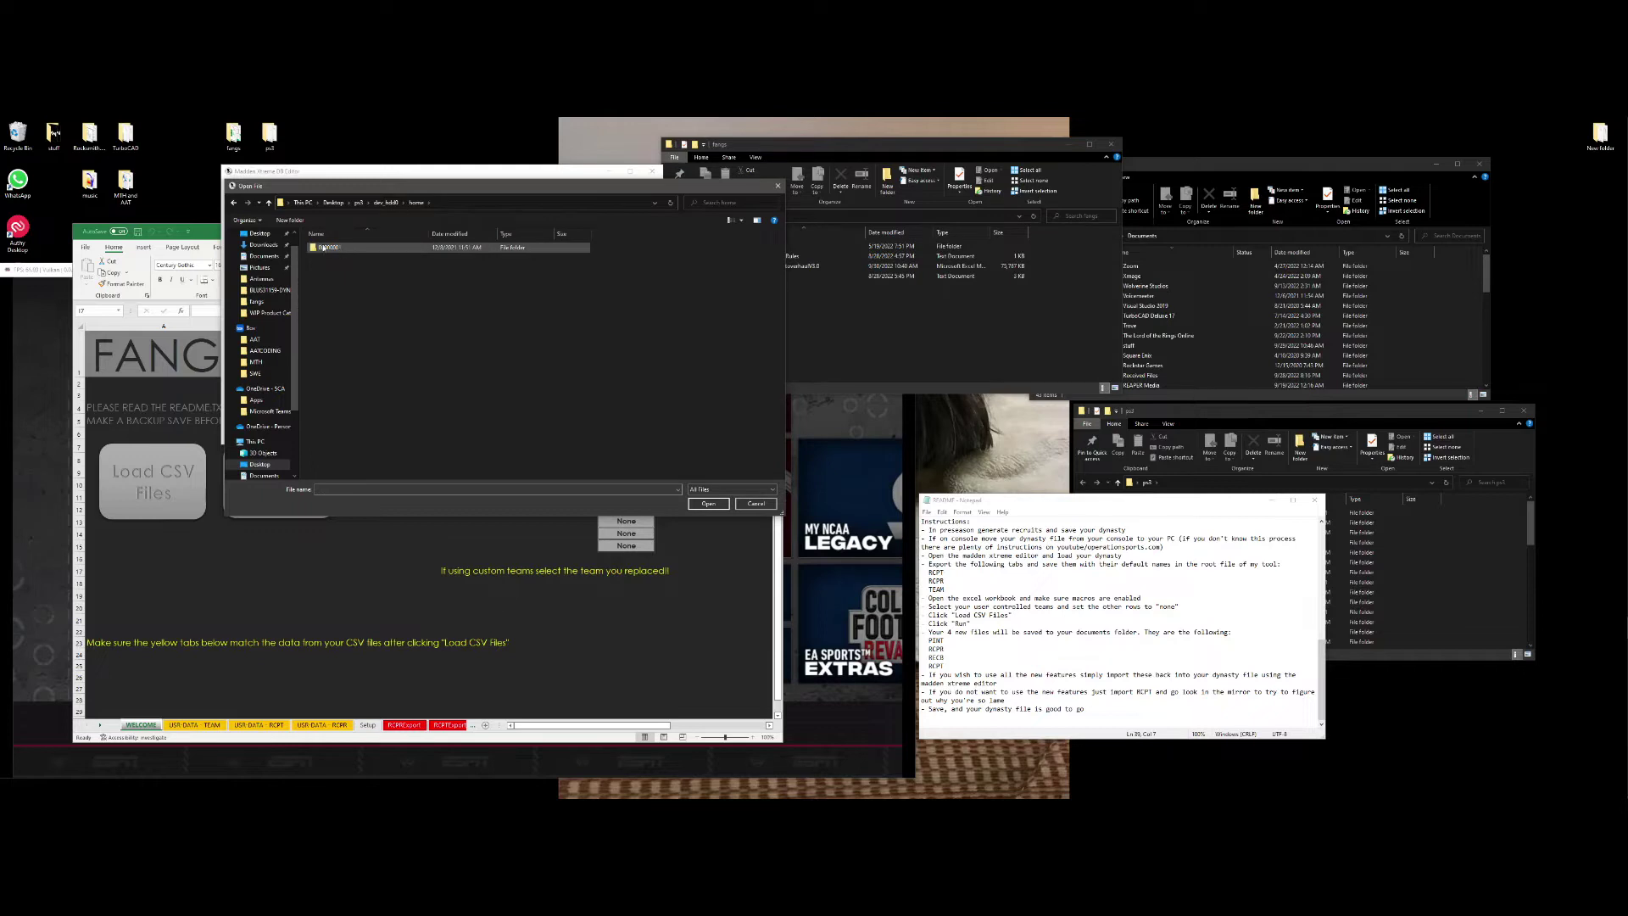
double_click(324, 248)
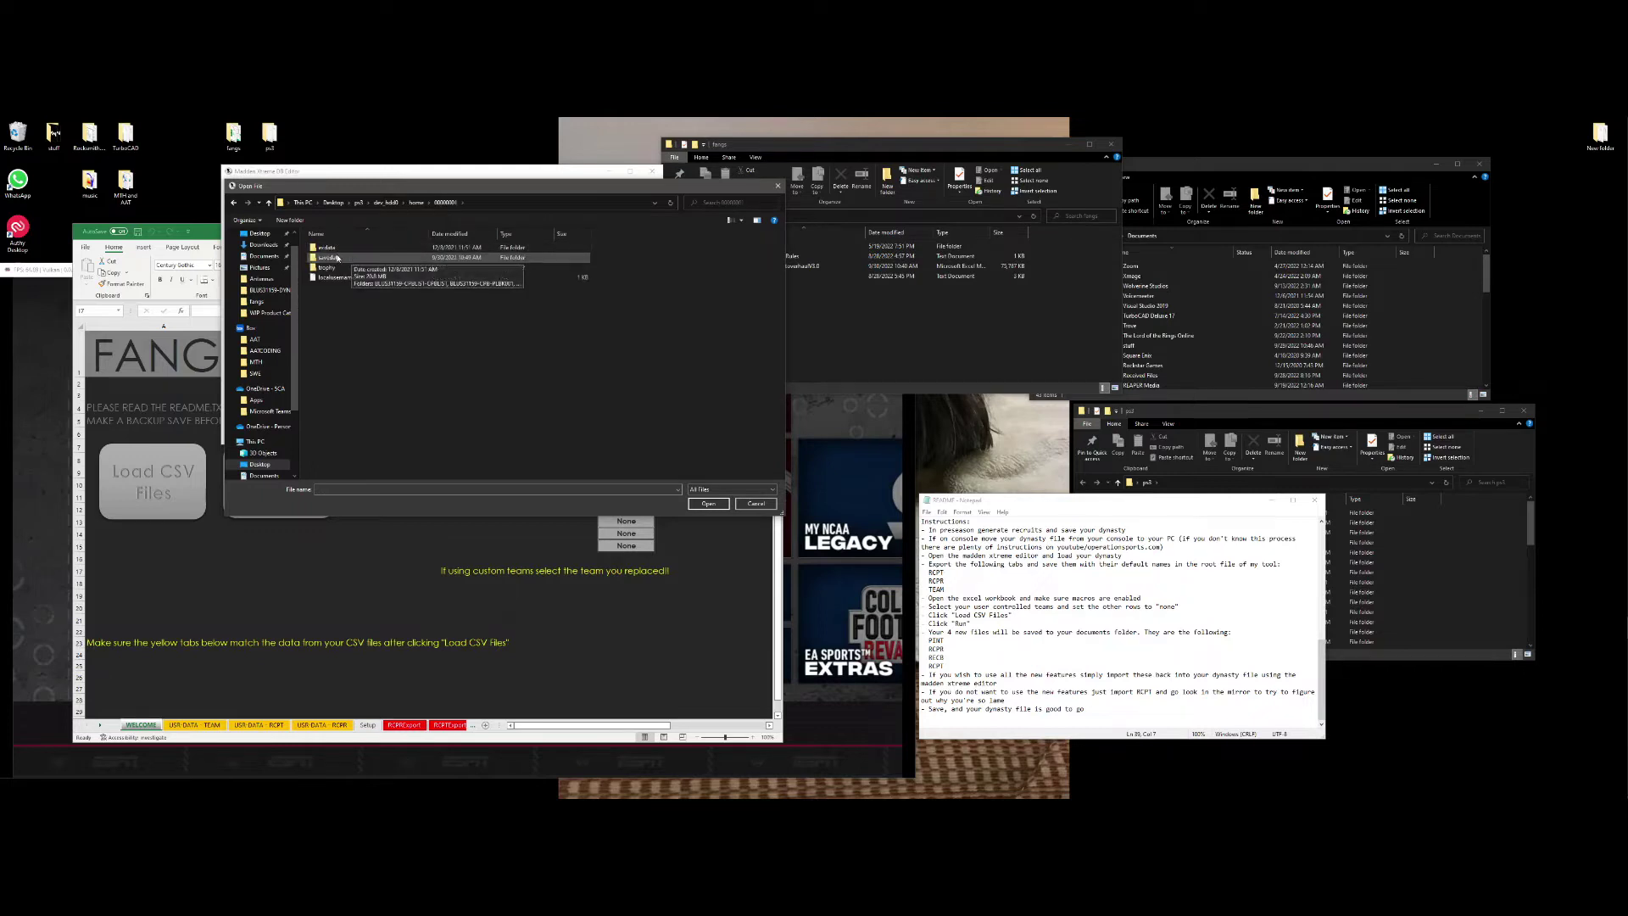
double_click(336, 257)
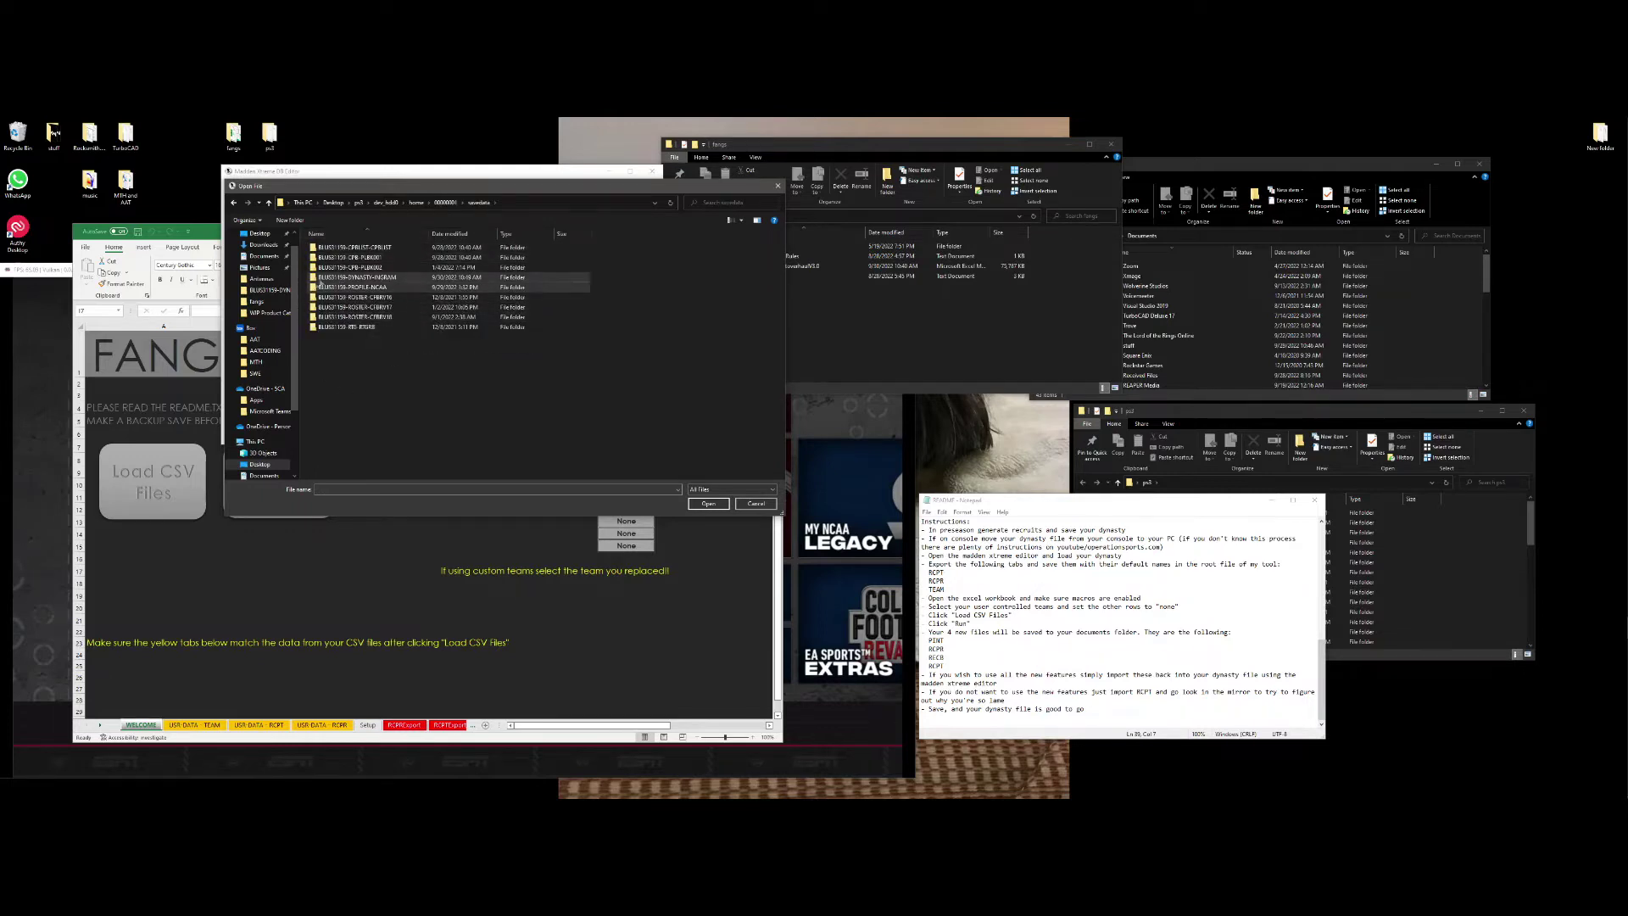
double_click(386, 279)
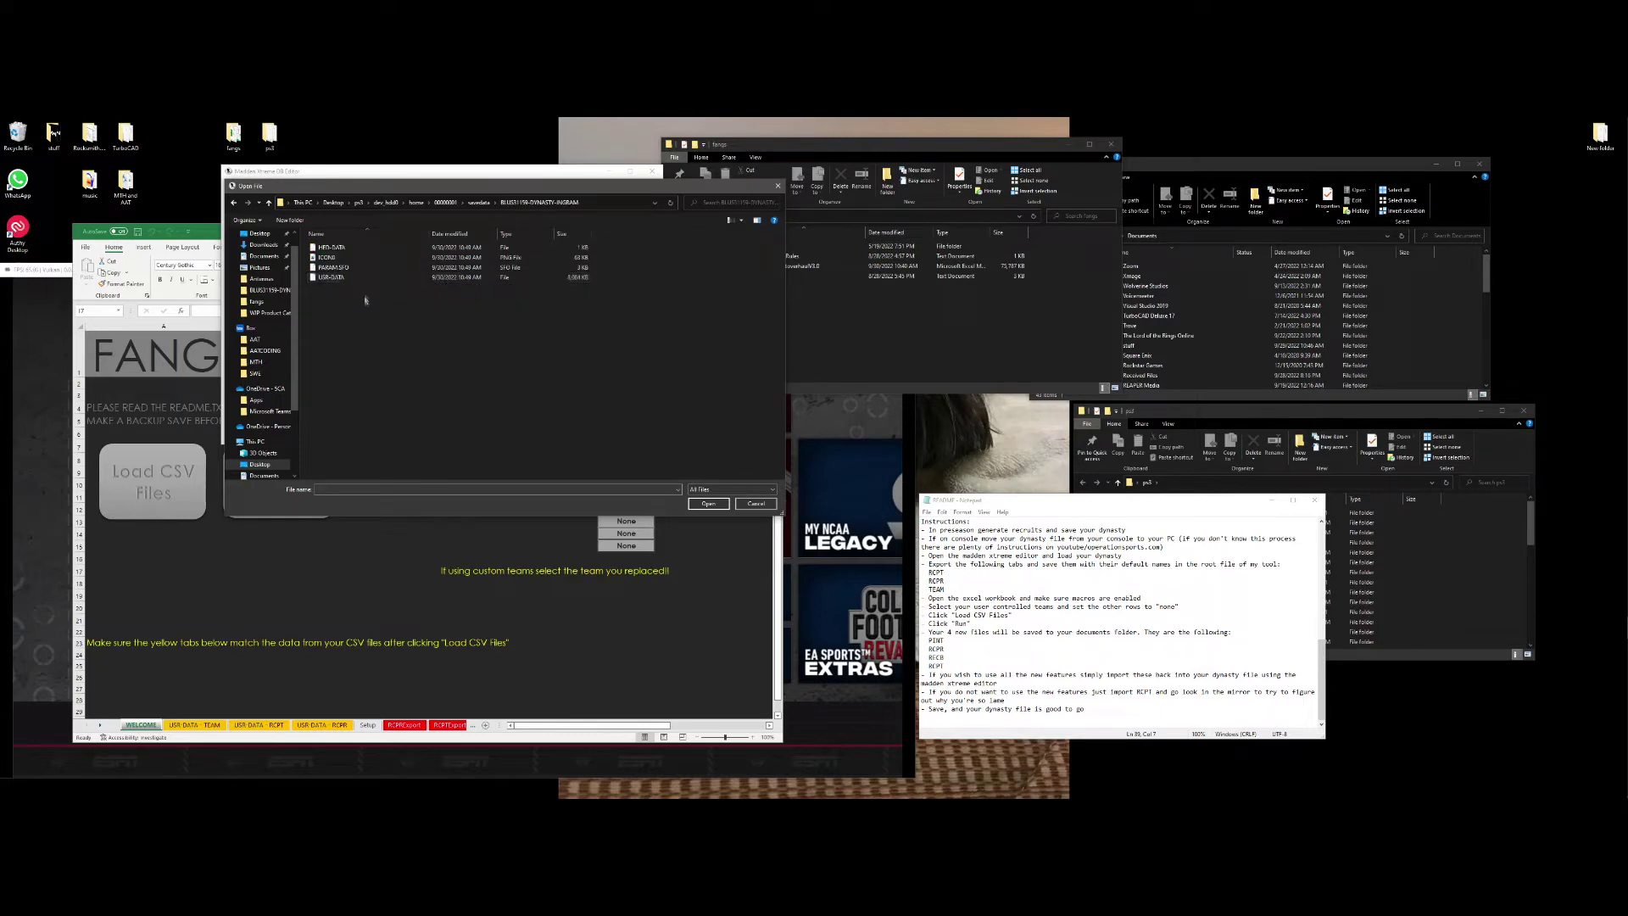
double_click(327, 278)
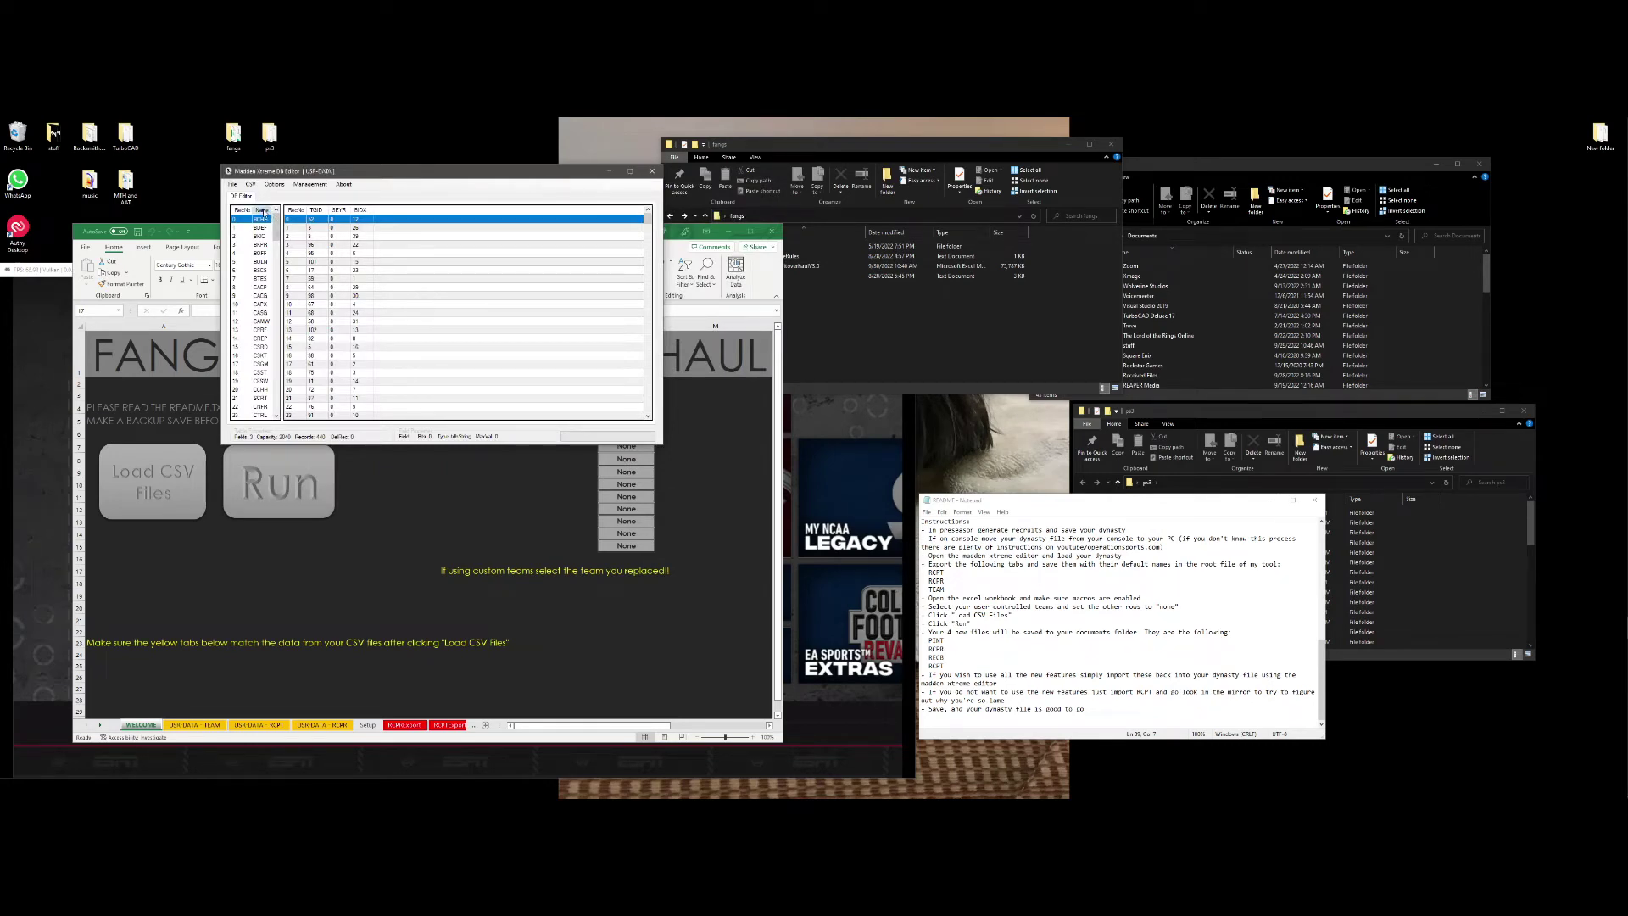
left_click(264, 212)
left_click_drag(277, 242, 277, 351)
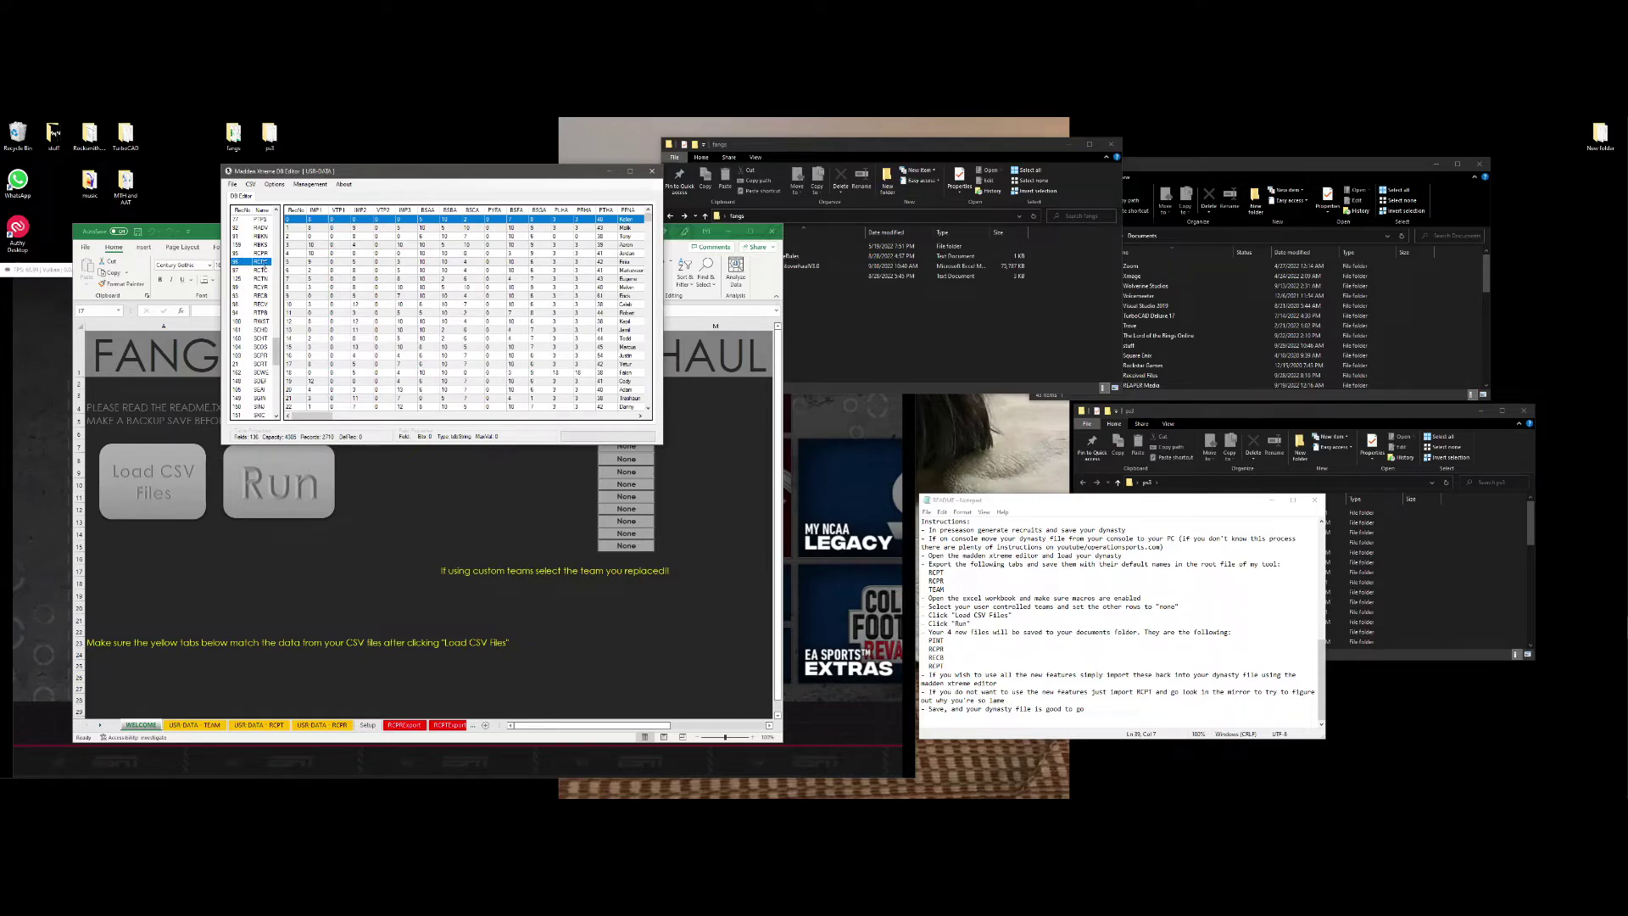
Export the RCPT and RCPR tables as CSV files into Desktop\fangs.
right_click(259, 260)
left_click(291, 269)
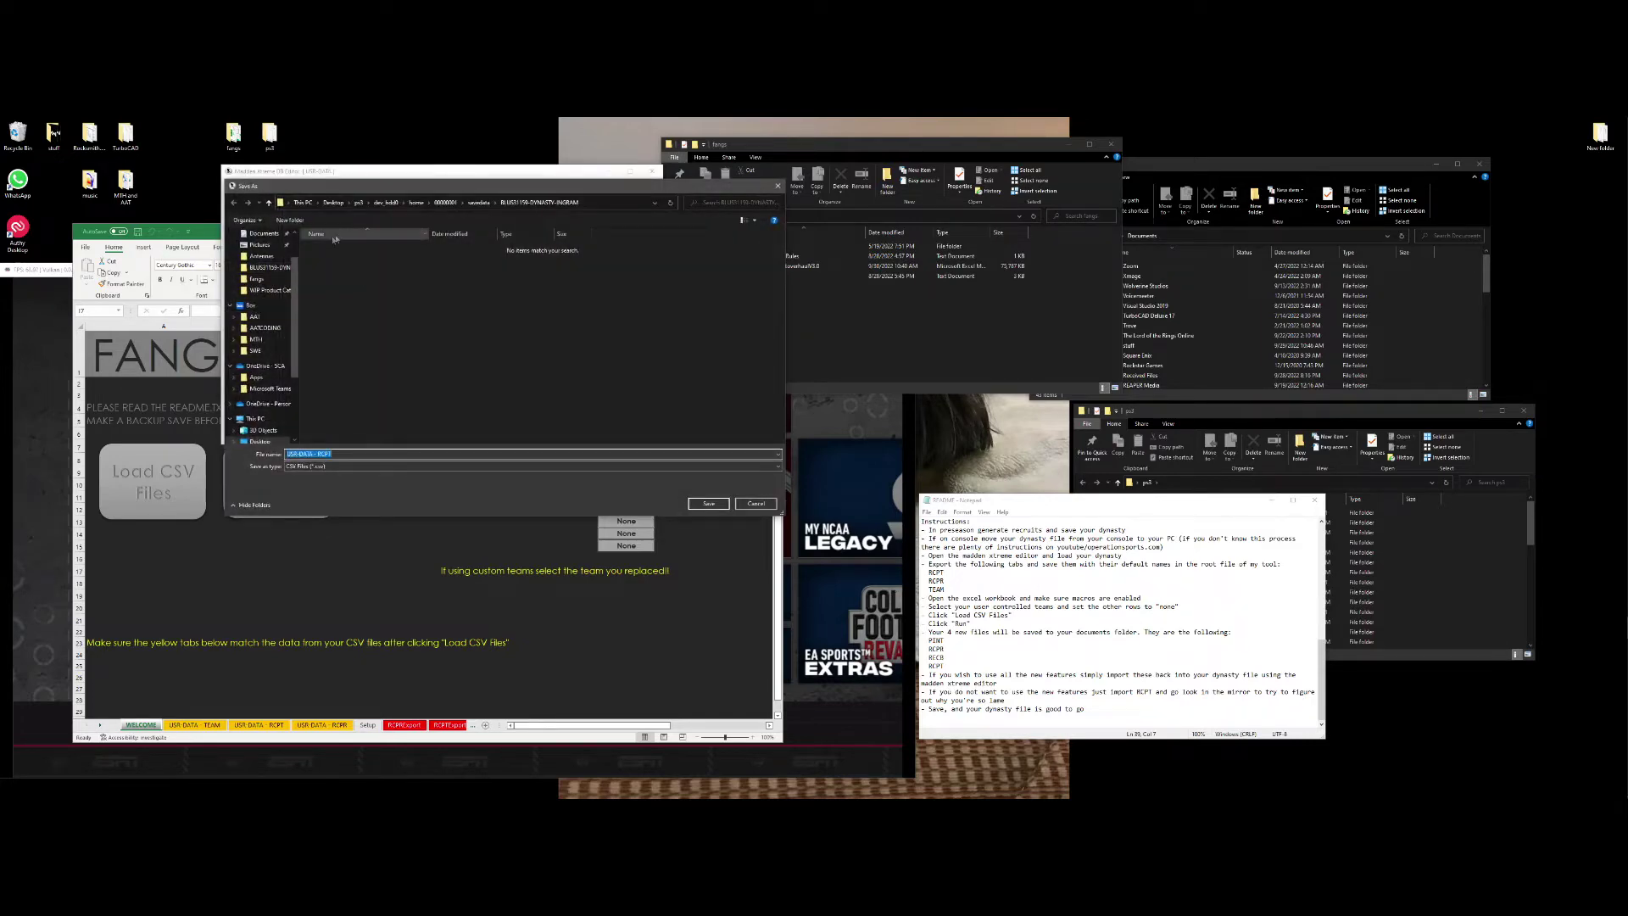
scroll(260, 280, "up", 2)
left_click(261, 253)
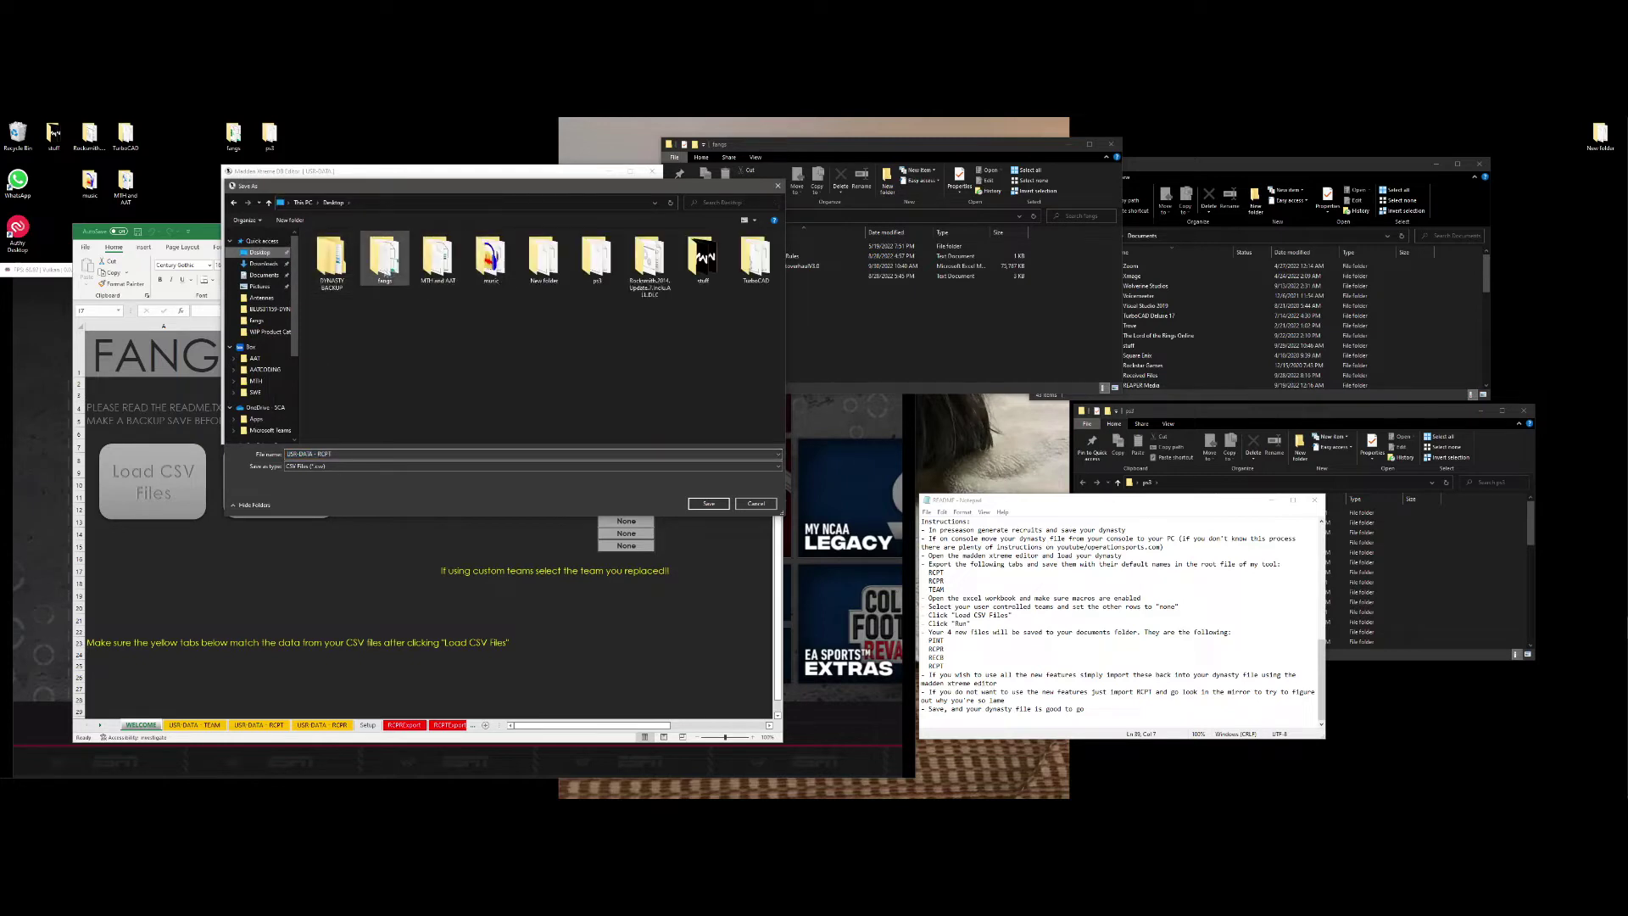
double_click(385, 262)
left_click(792, 270)
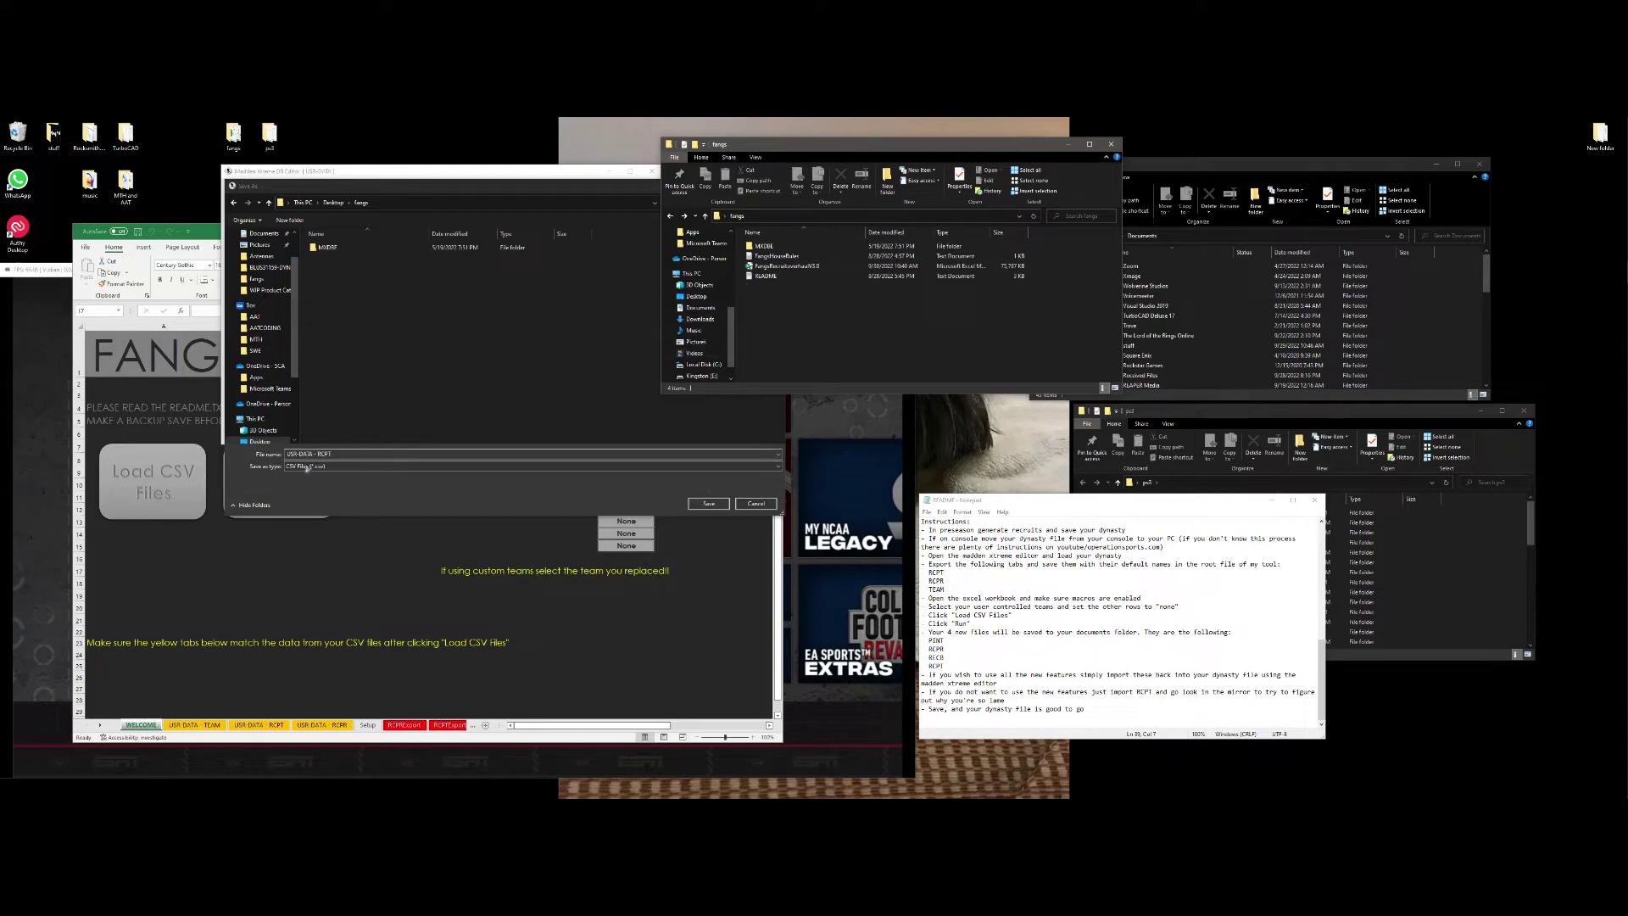
left_click(717, 506)
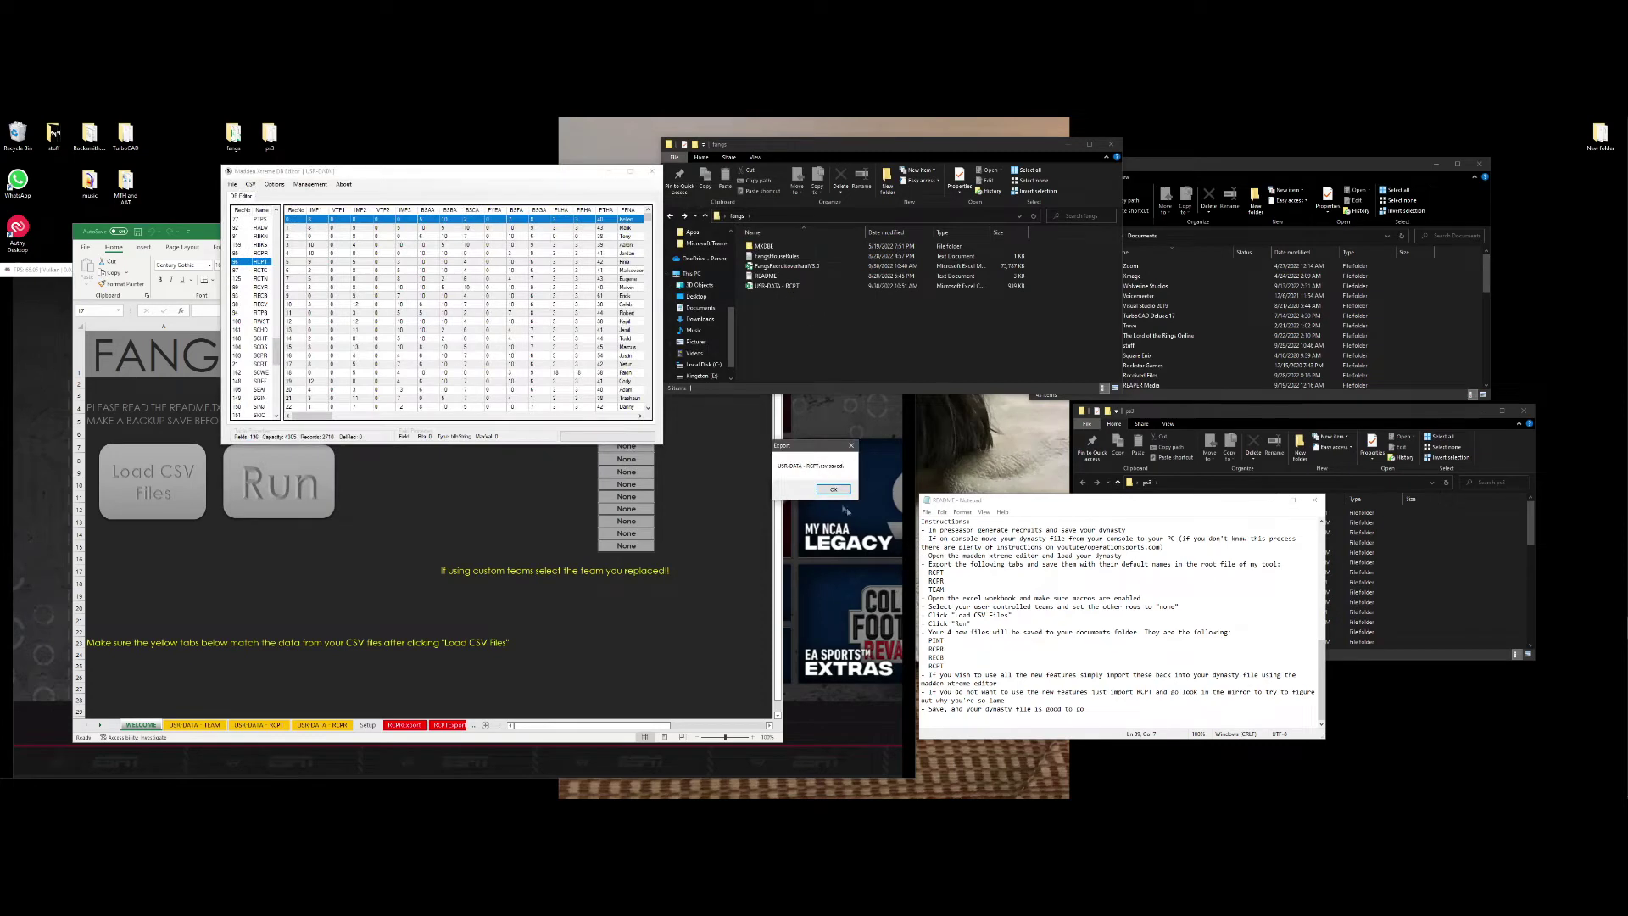
left_click(833, 490)
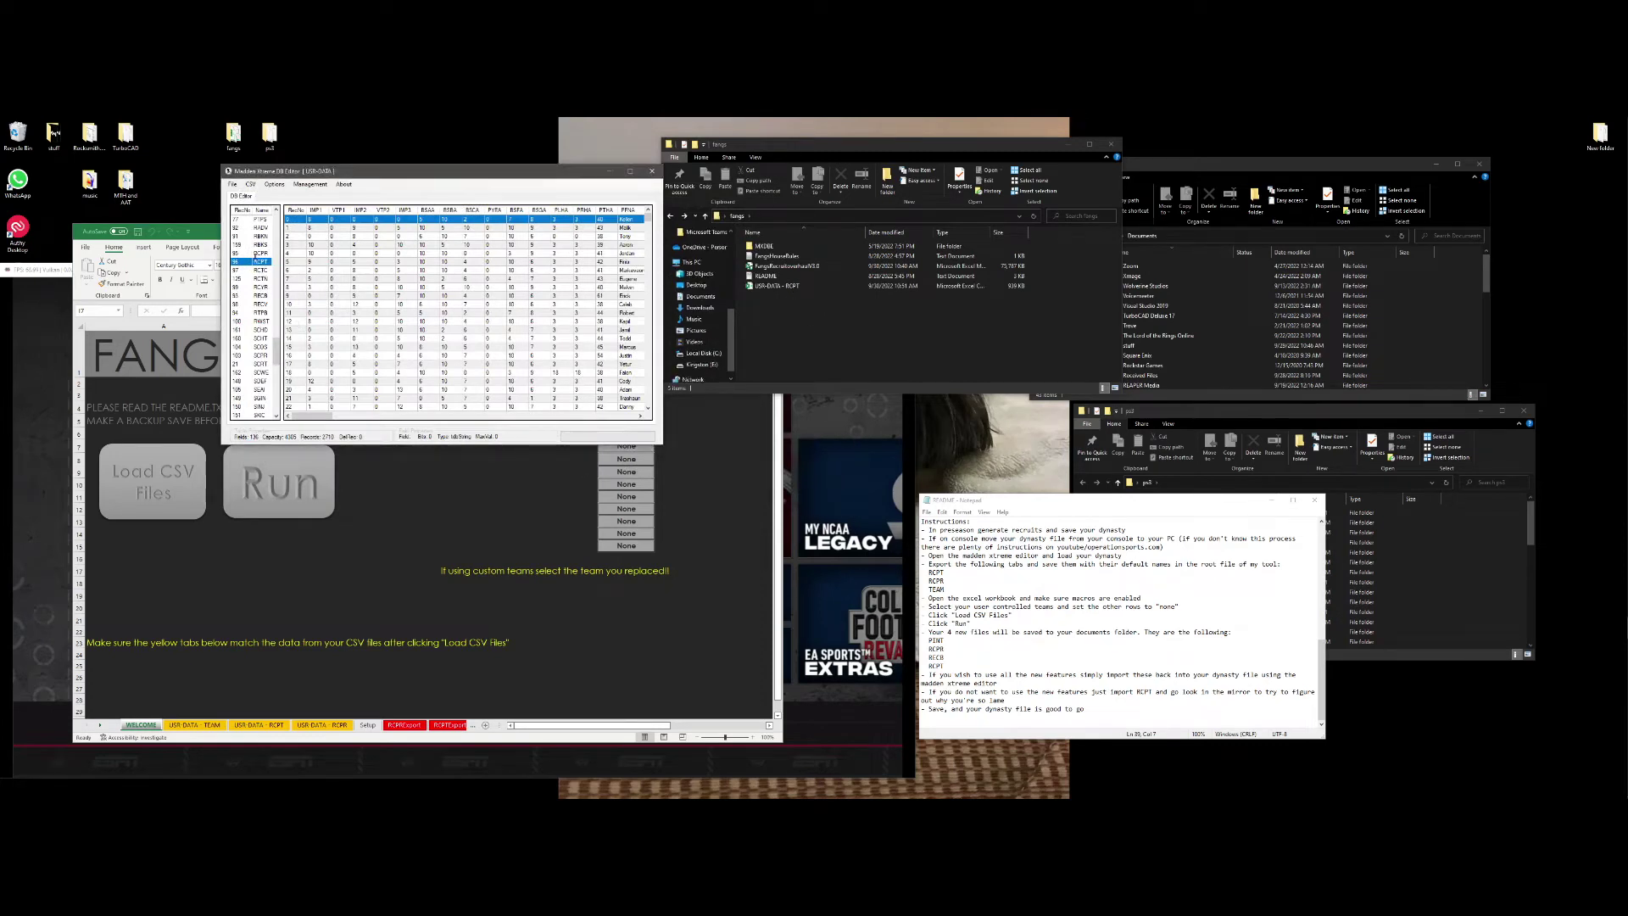
right_click(261, 253)
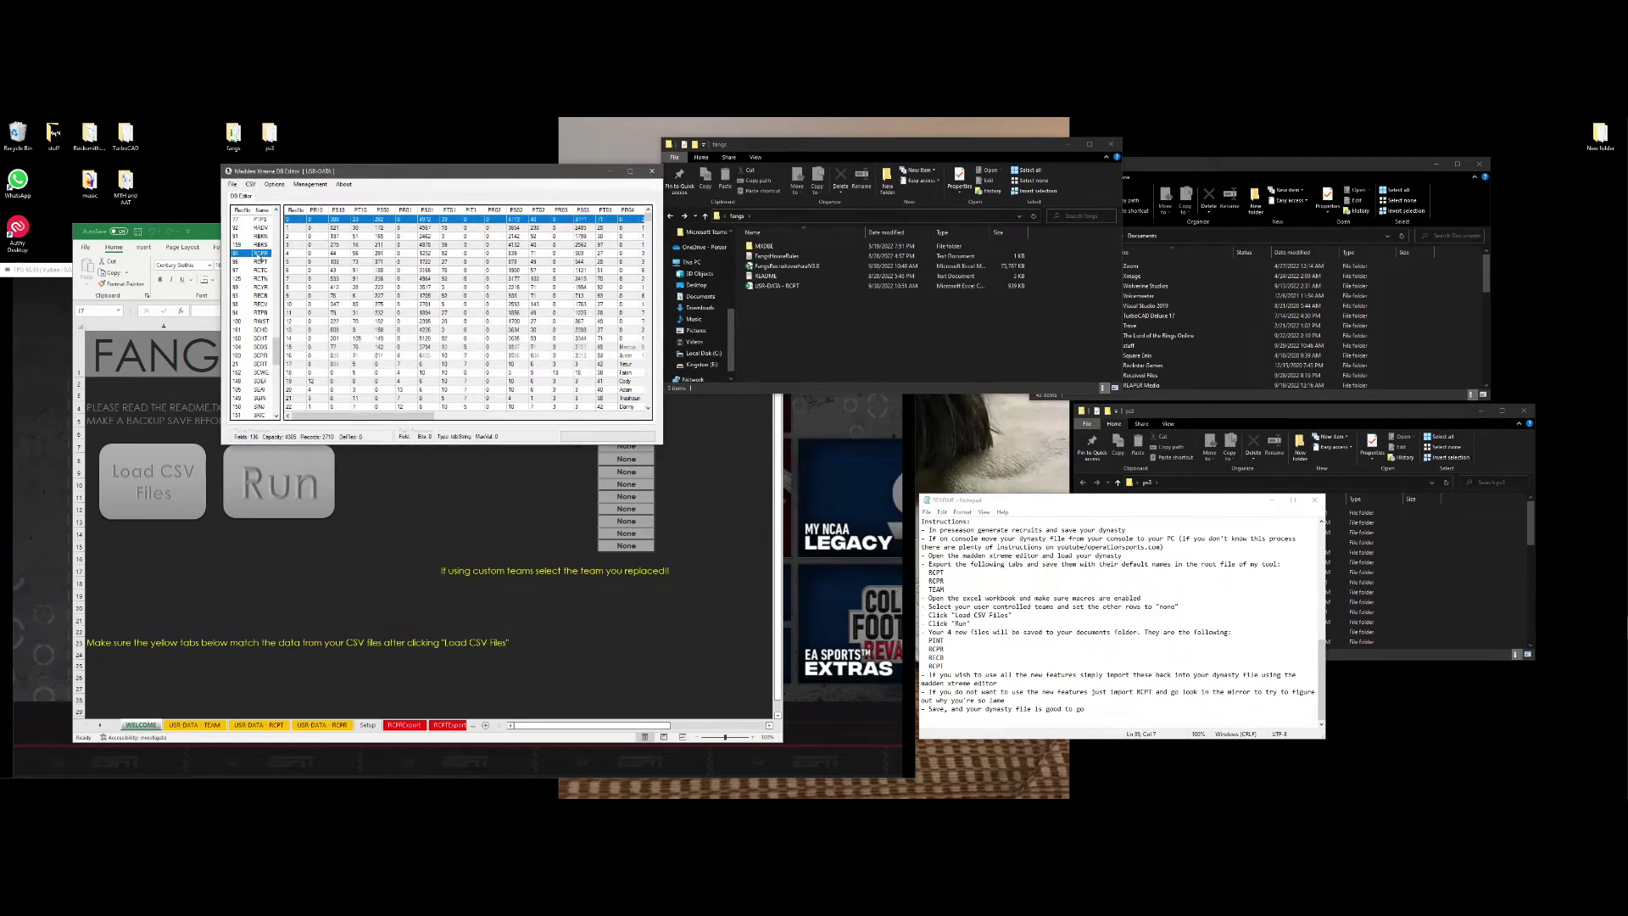
left_click(280, 258)
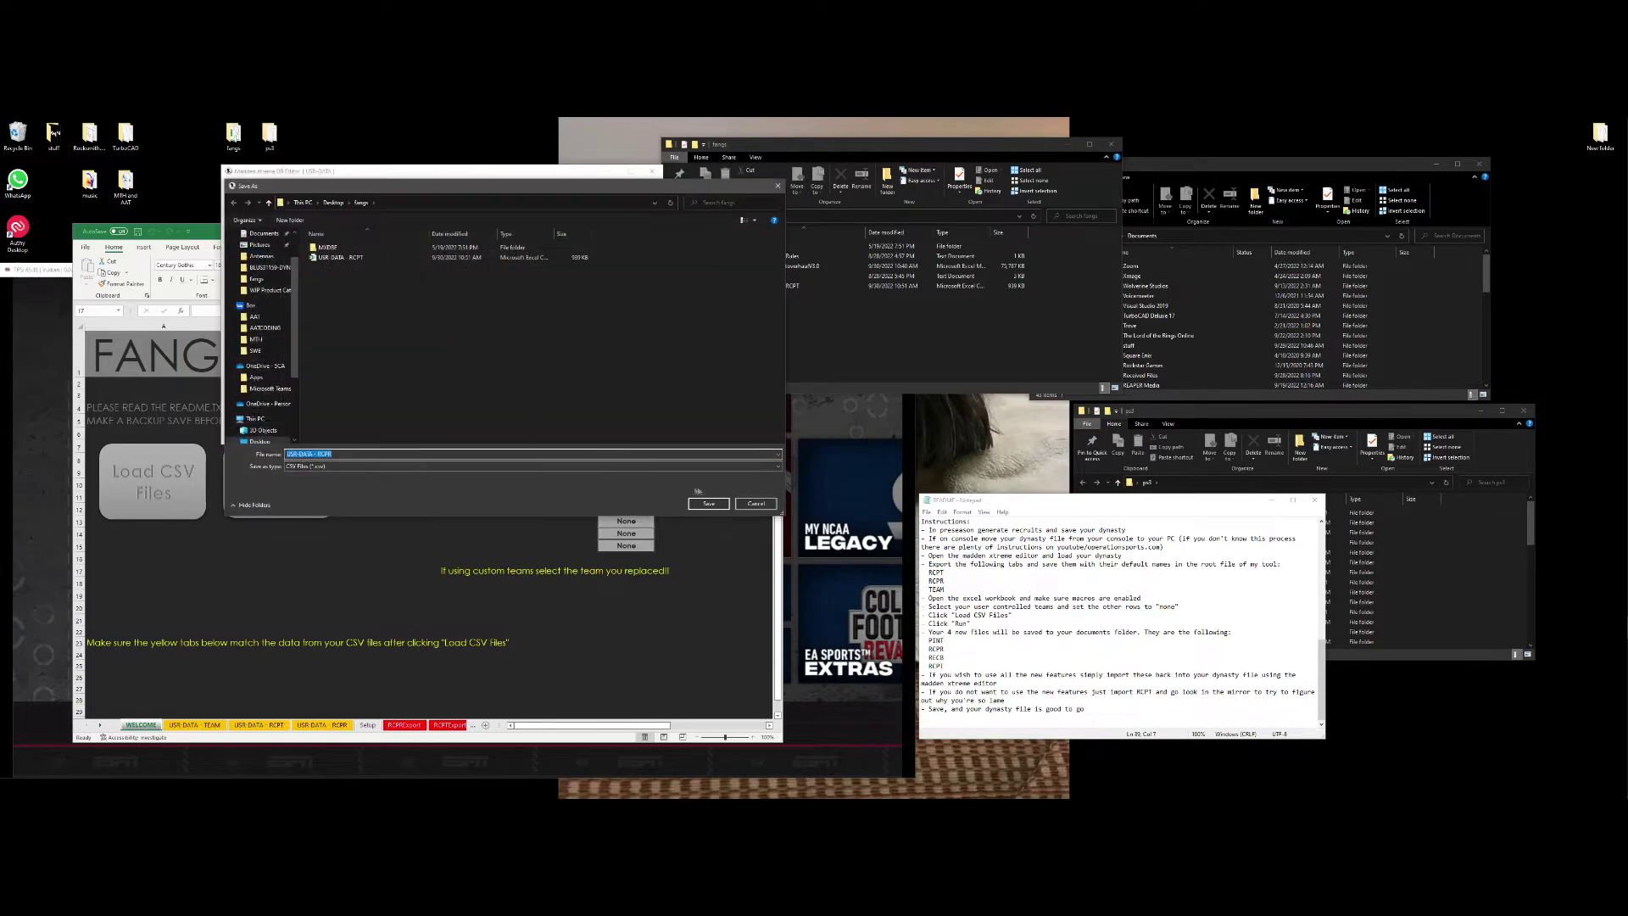
left_click(709, 504)
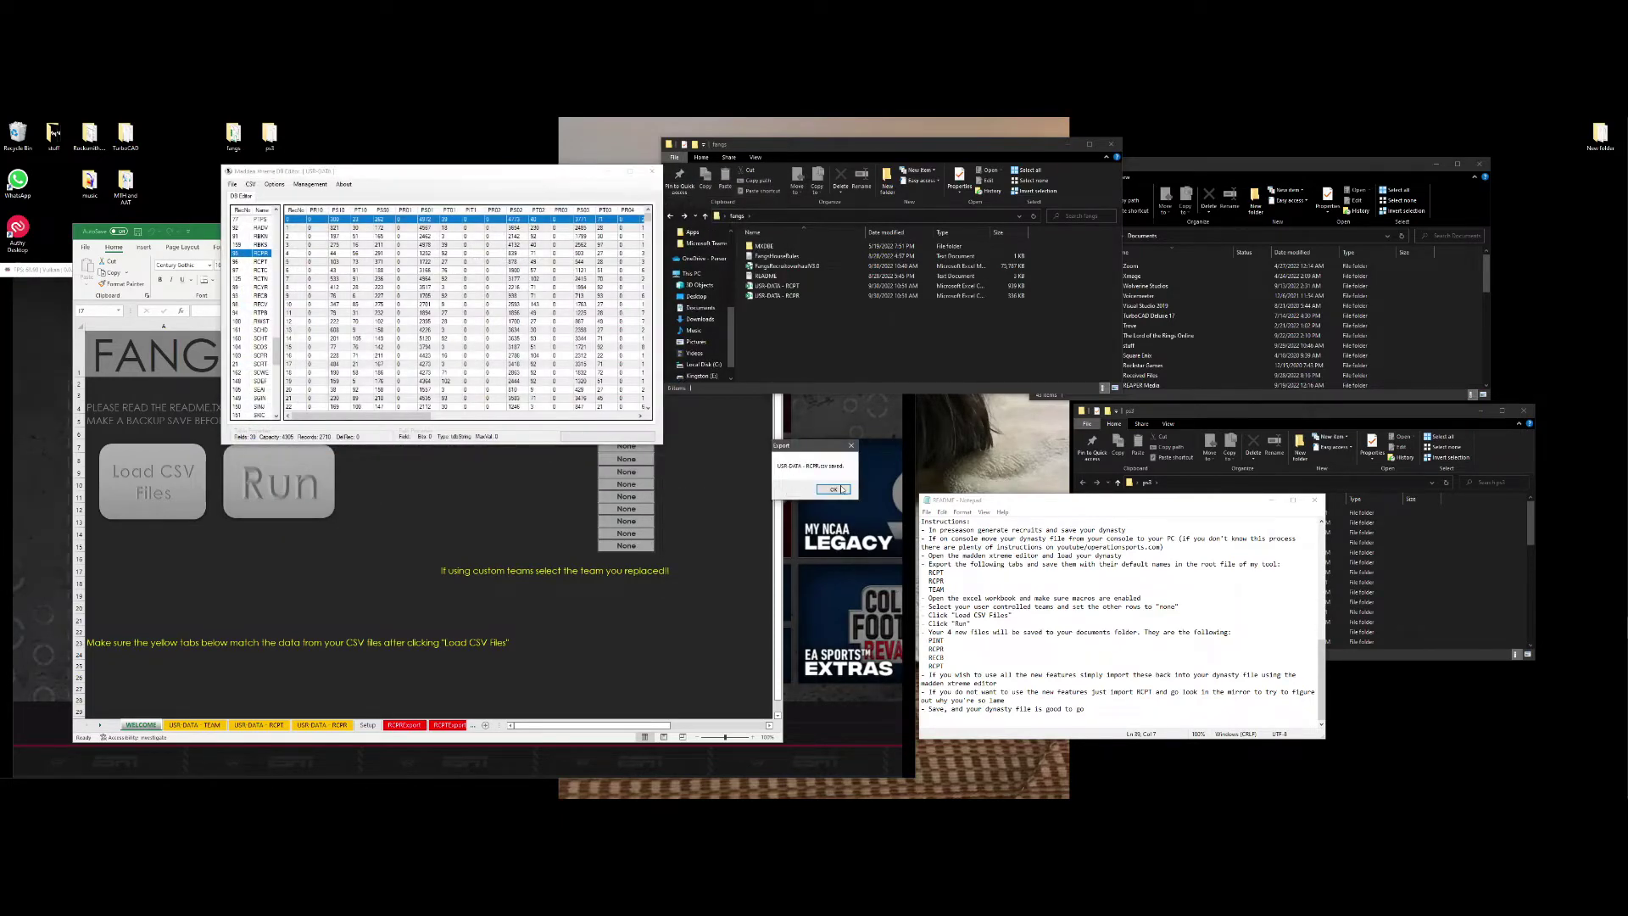
scroll(255, 318, "down", 4)
scroll(256, 344, "down", 3)
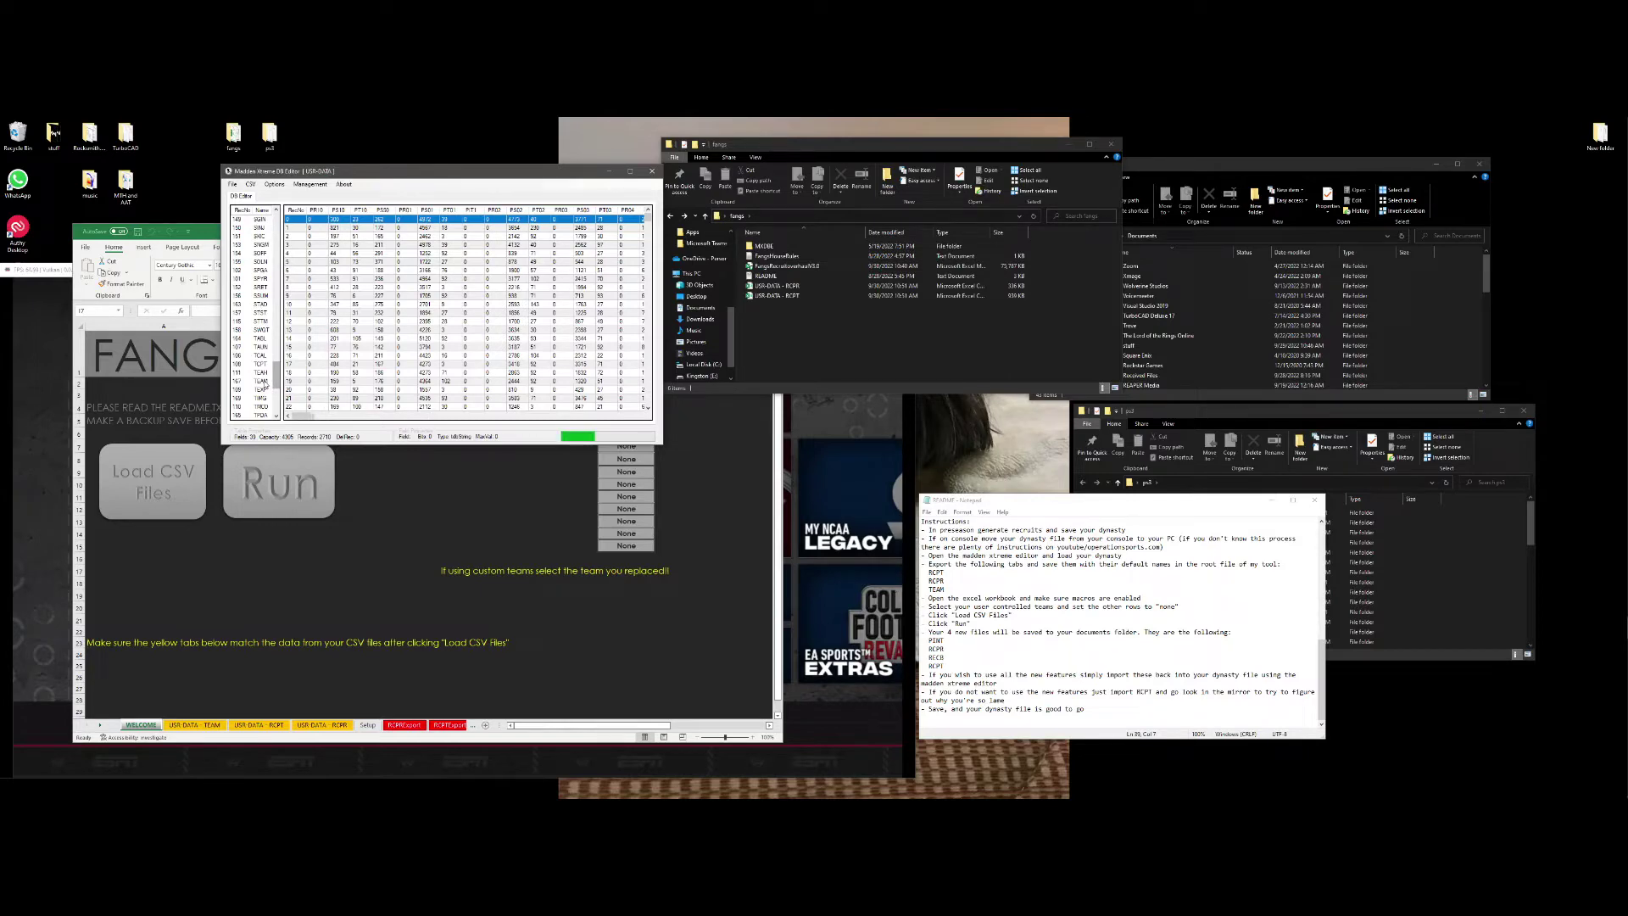
Export the TEAM table to fangs and select the workbook's Alabama user-team cell.
right_click(262, 382)
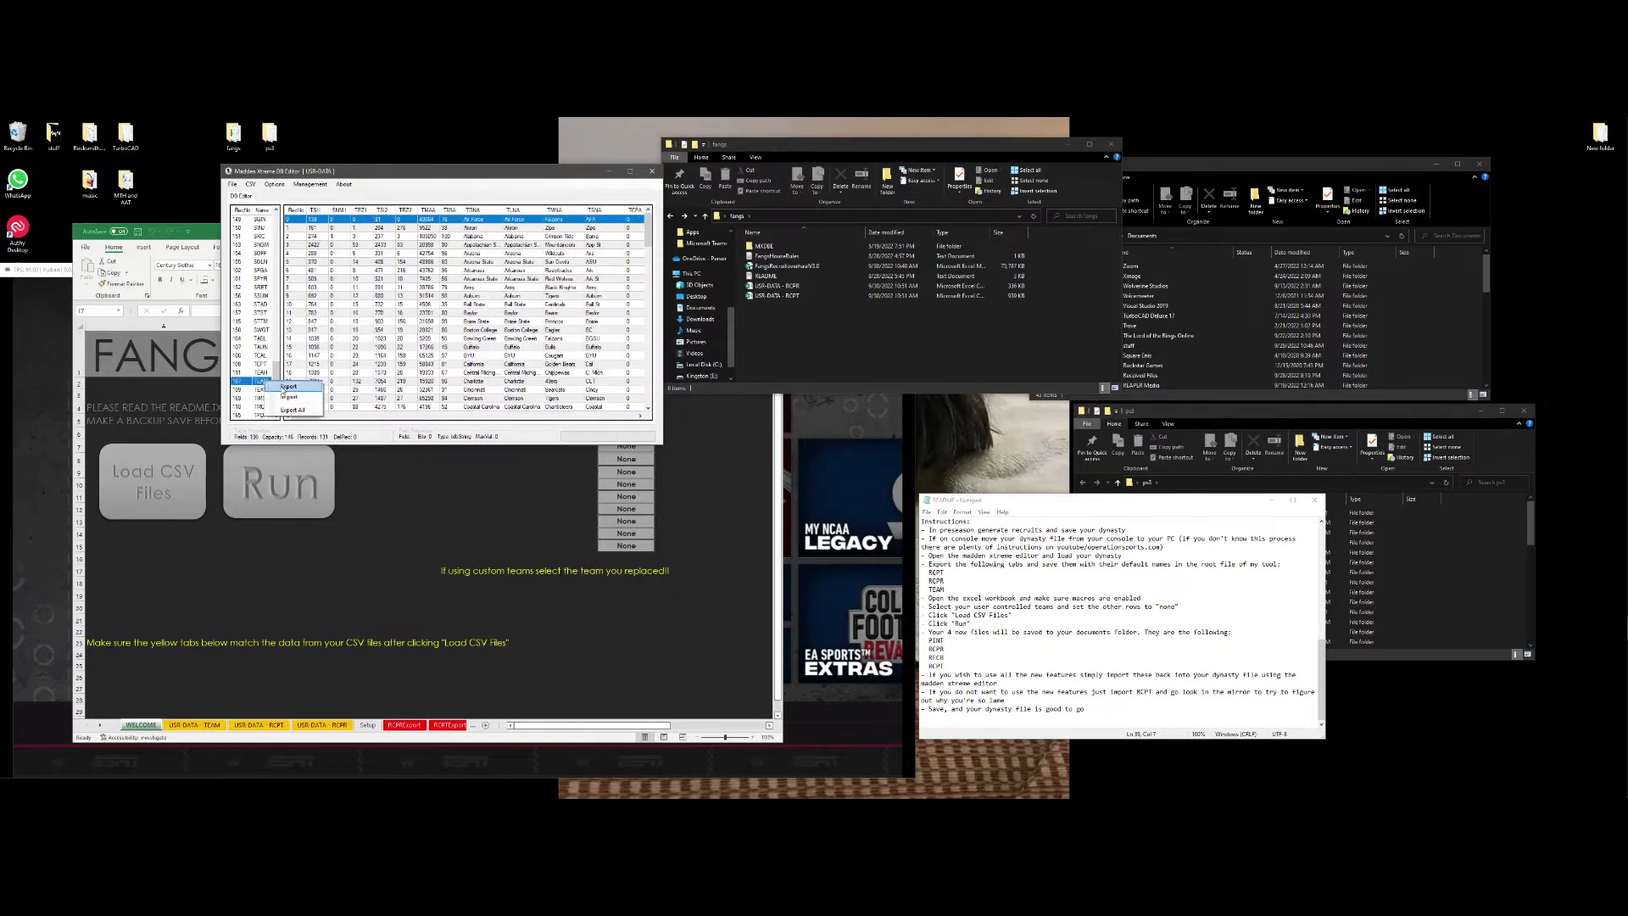
left_click(289, 387)
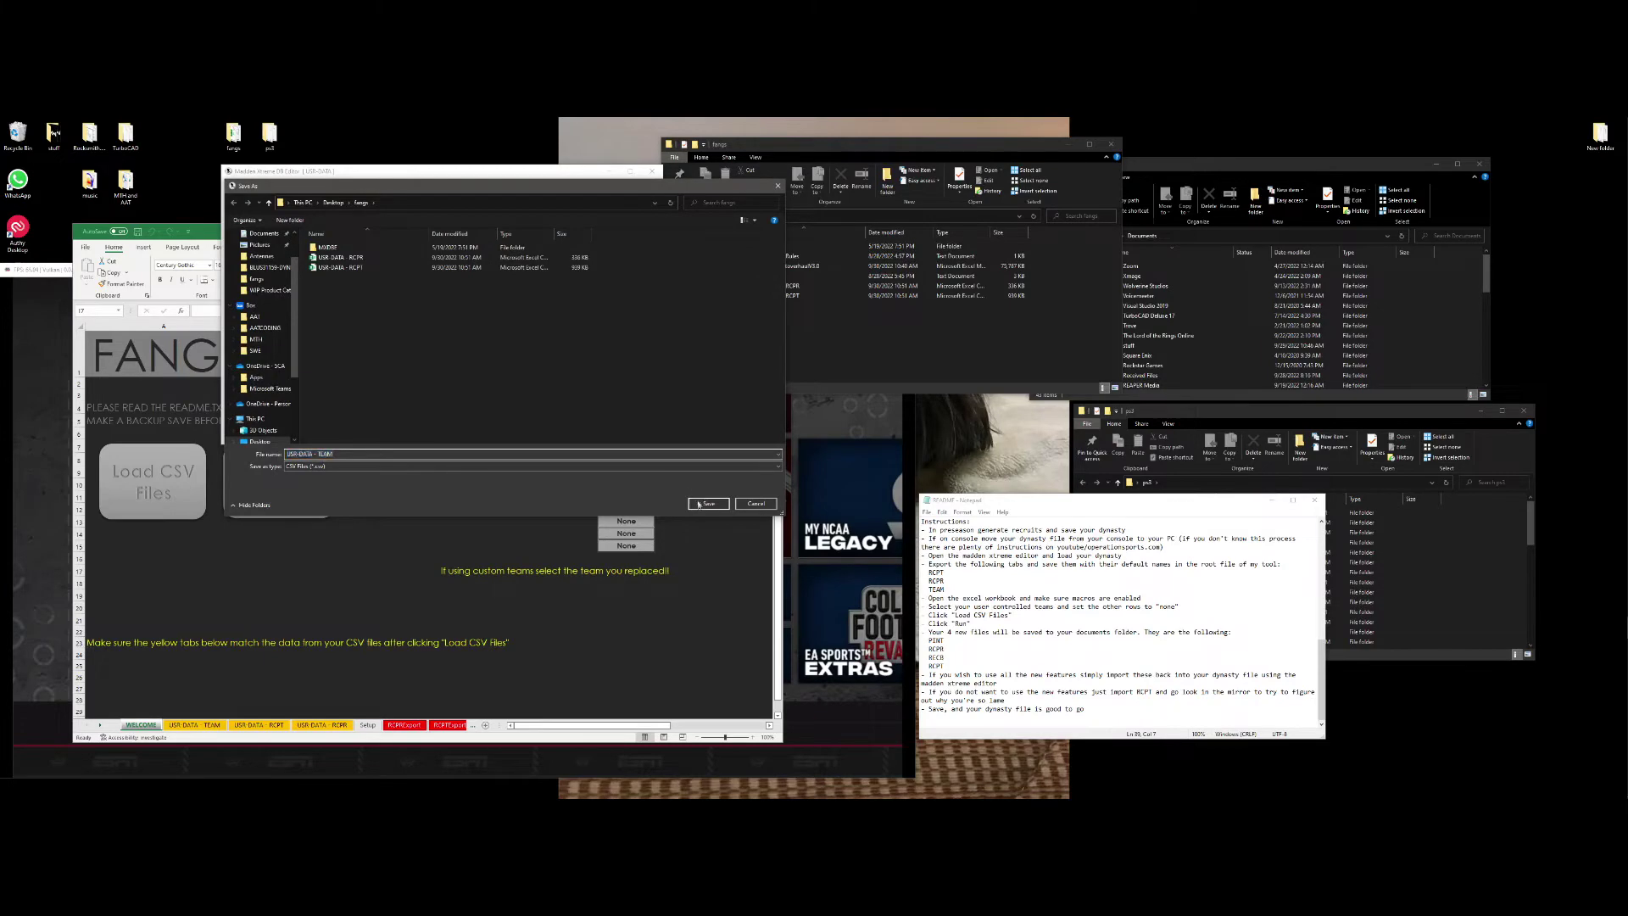
left_click(701, 498)
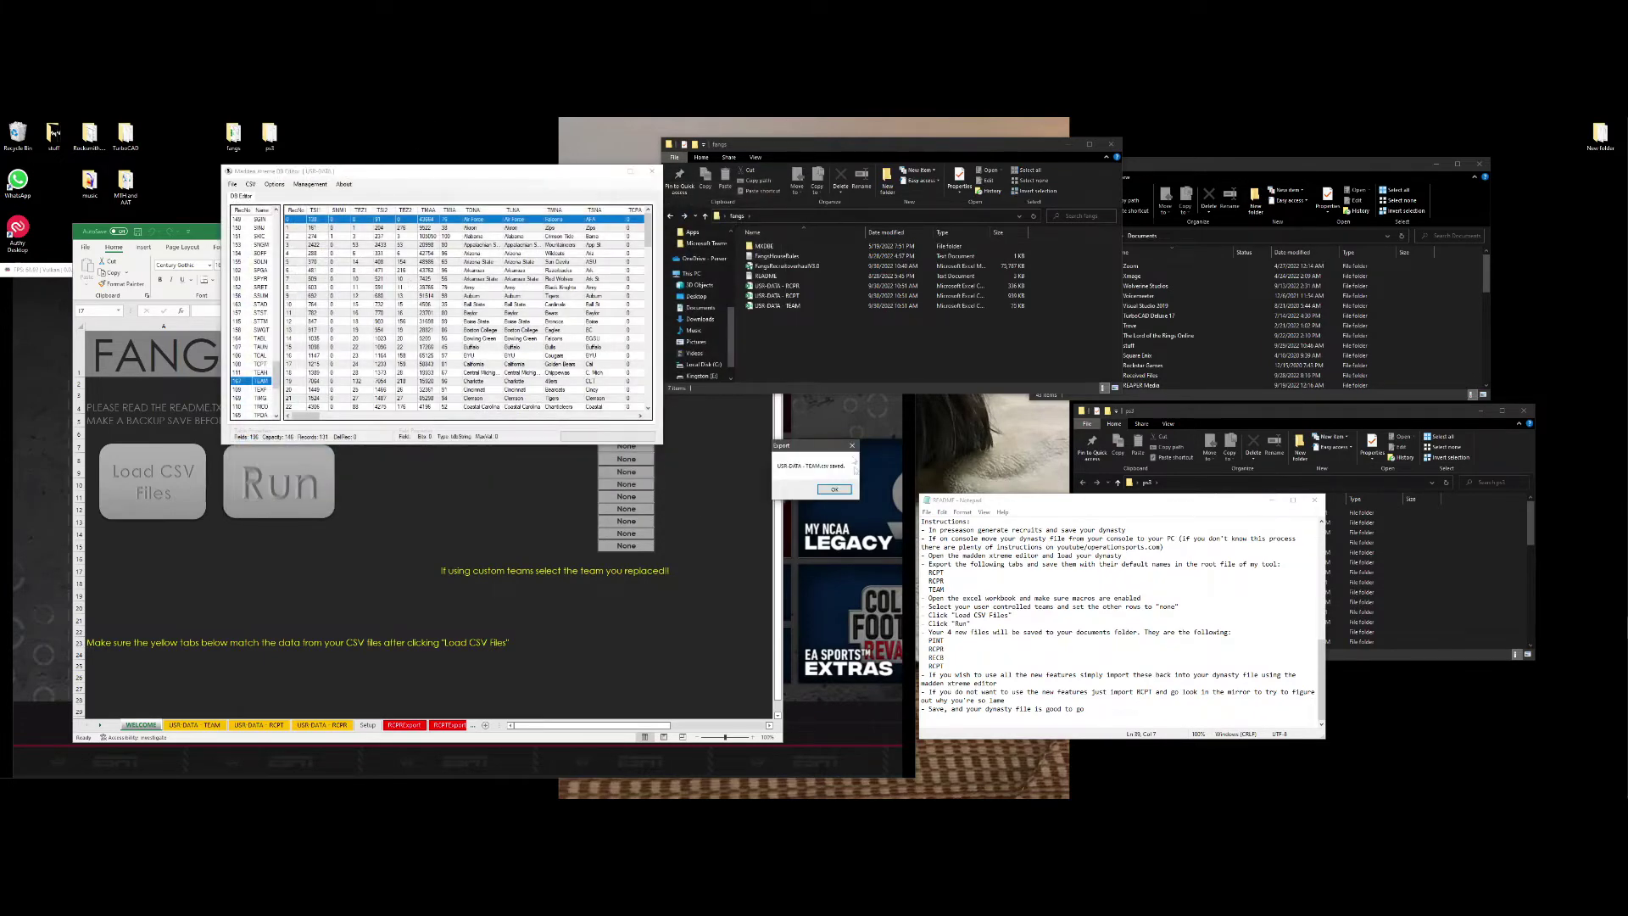
left_click(834, 488)
left_click(212, 233)
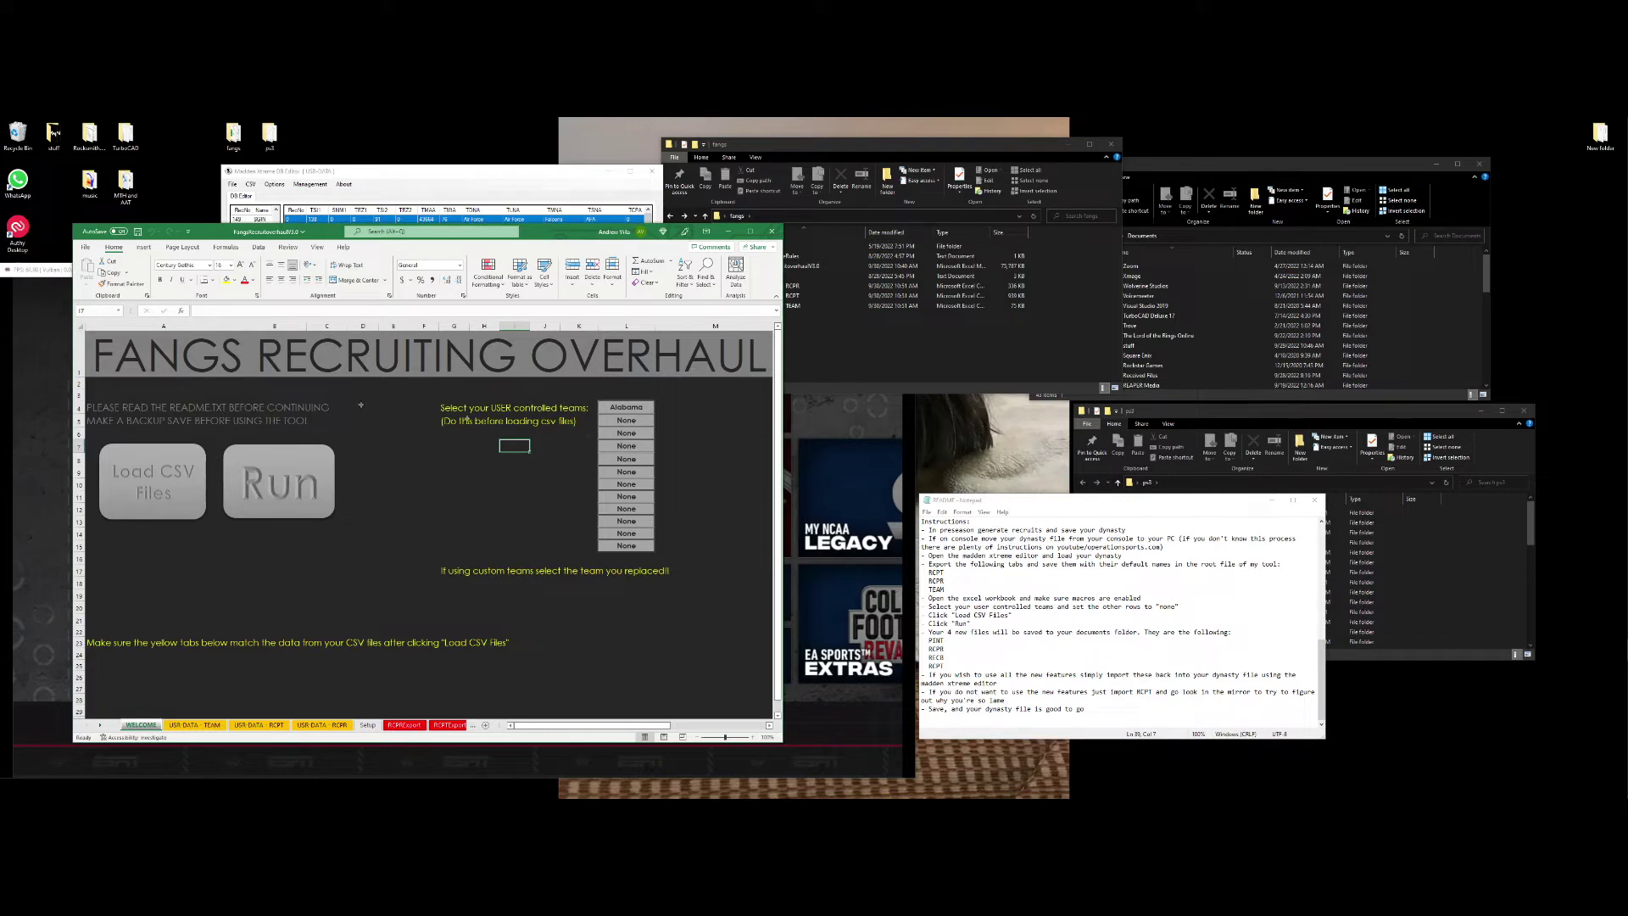
left_click(649, 409)
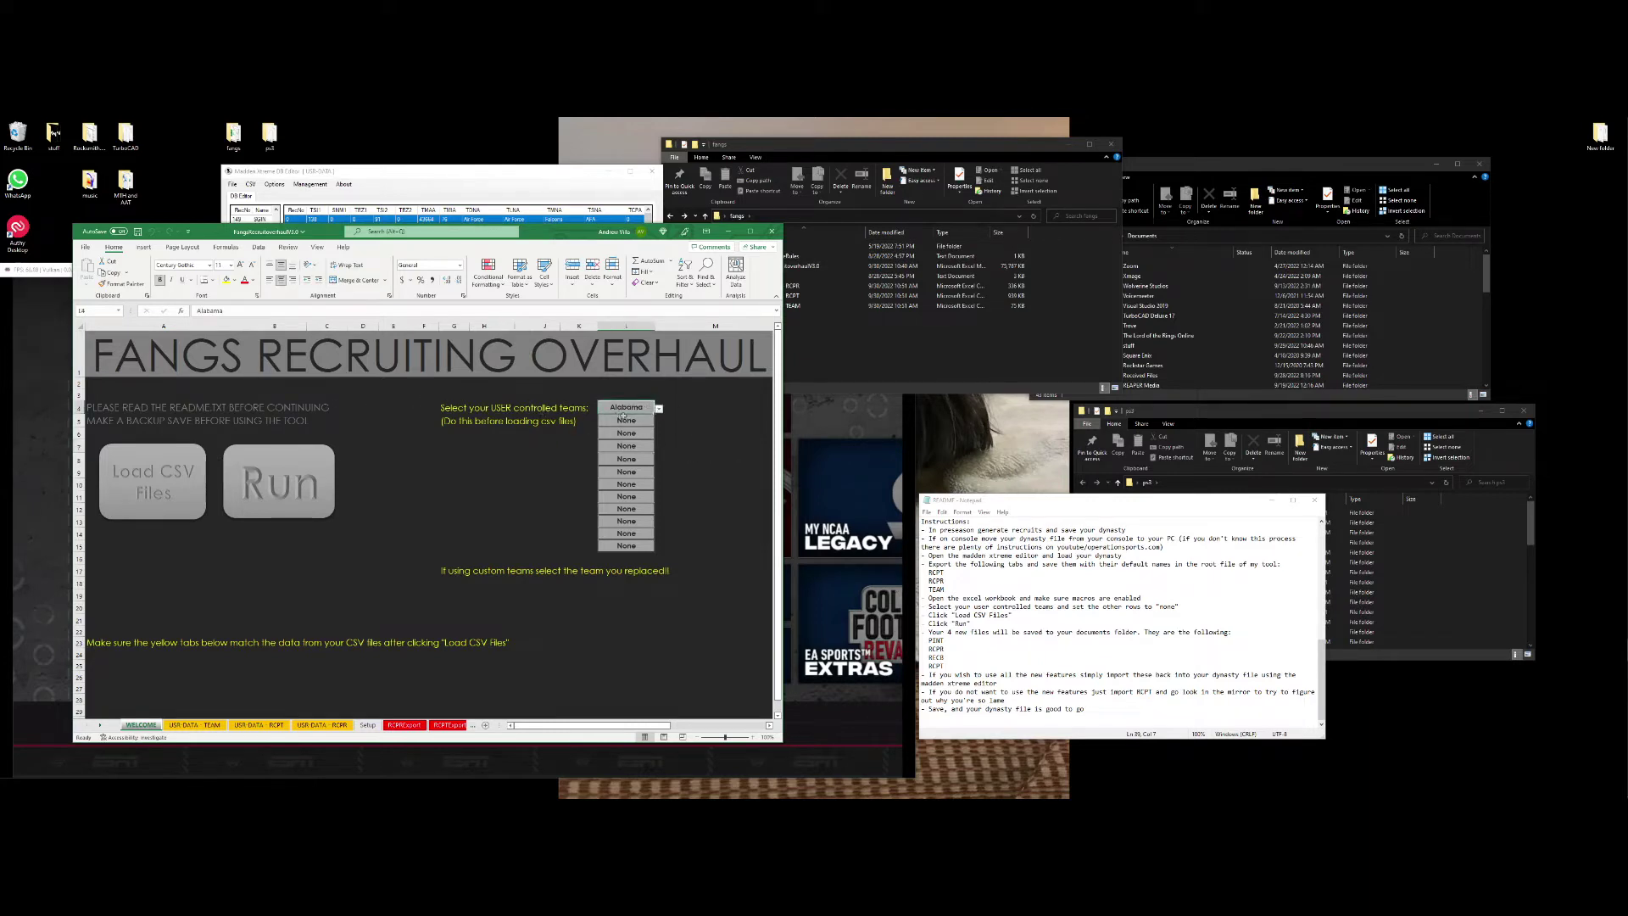
Keep Alabama as the user team, run Load CSV Files, and dismiss the yellow-tabs reminder.
left_click(659, 410)
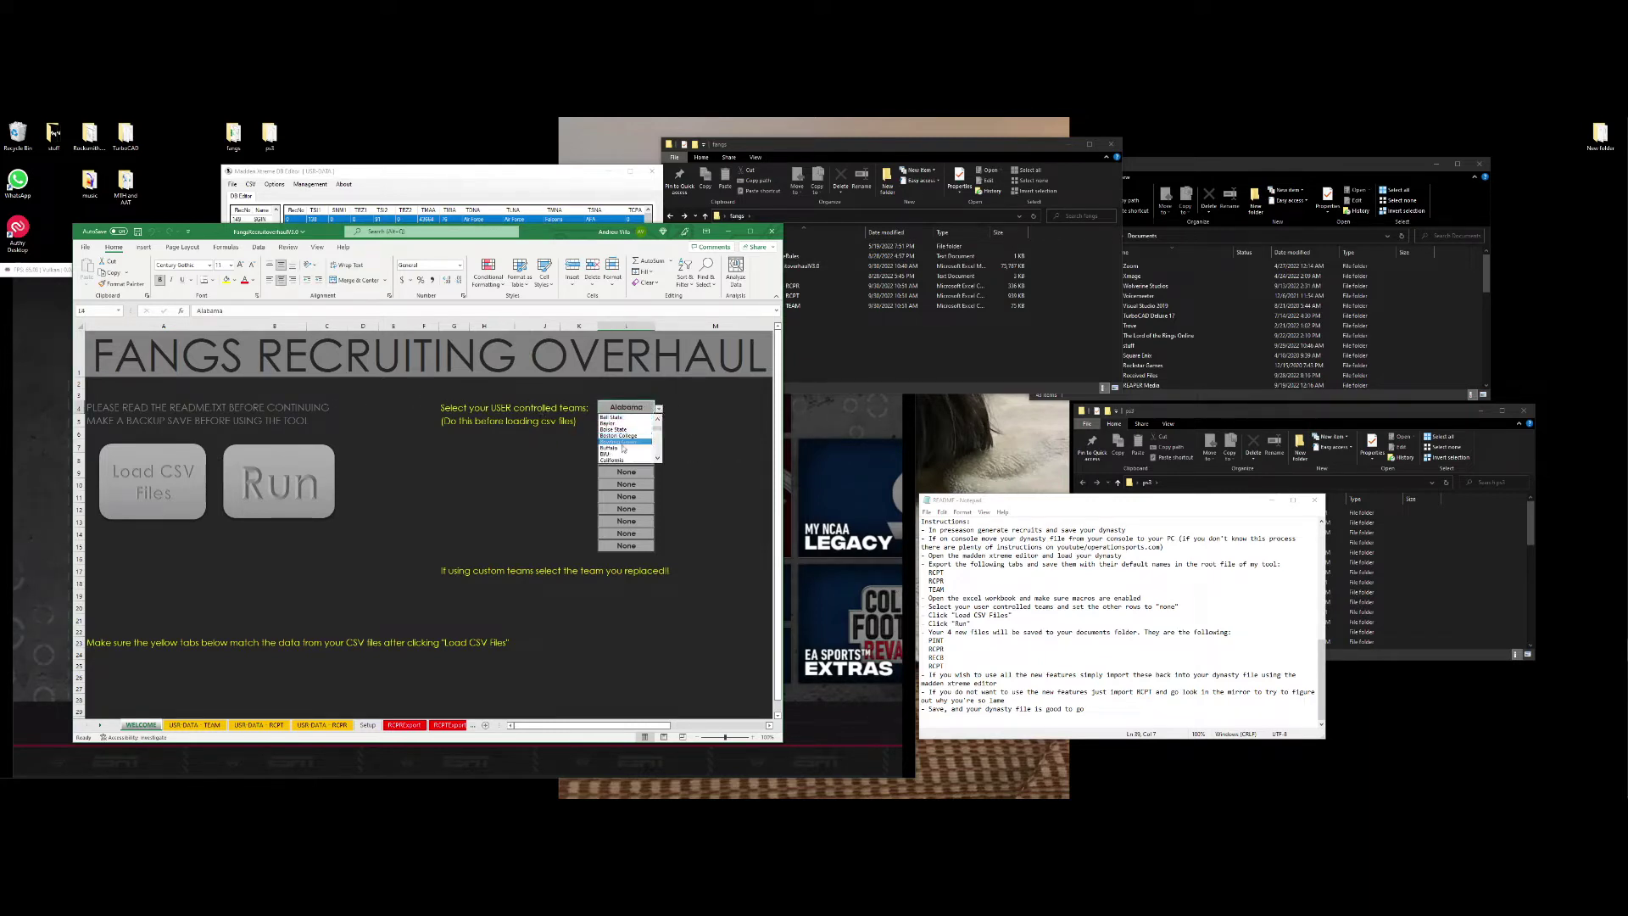
key("Escape")
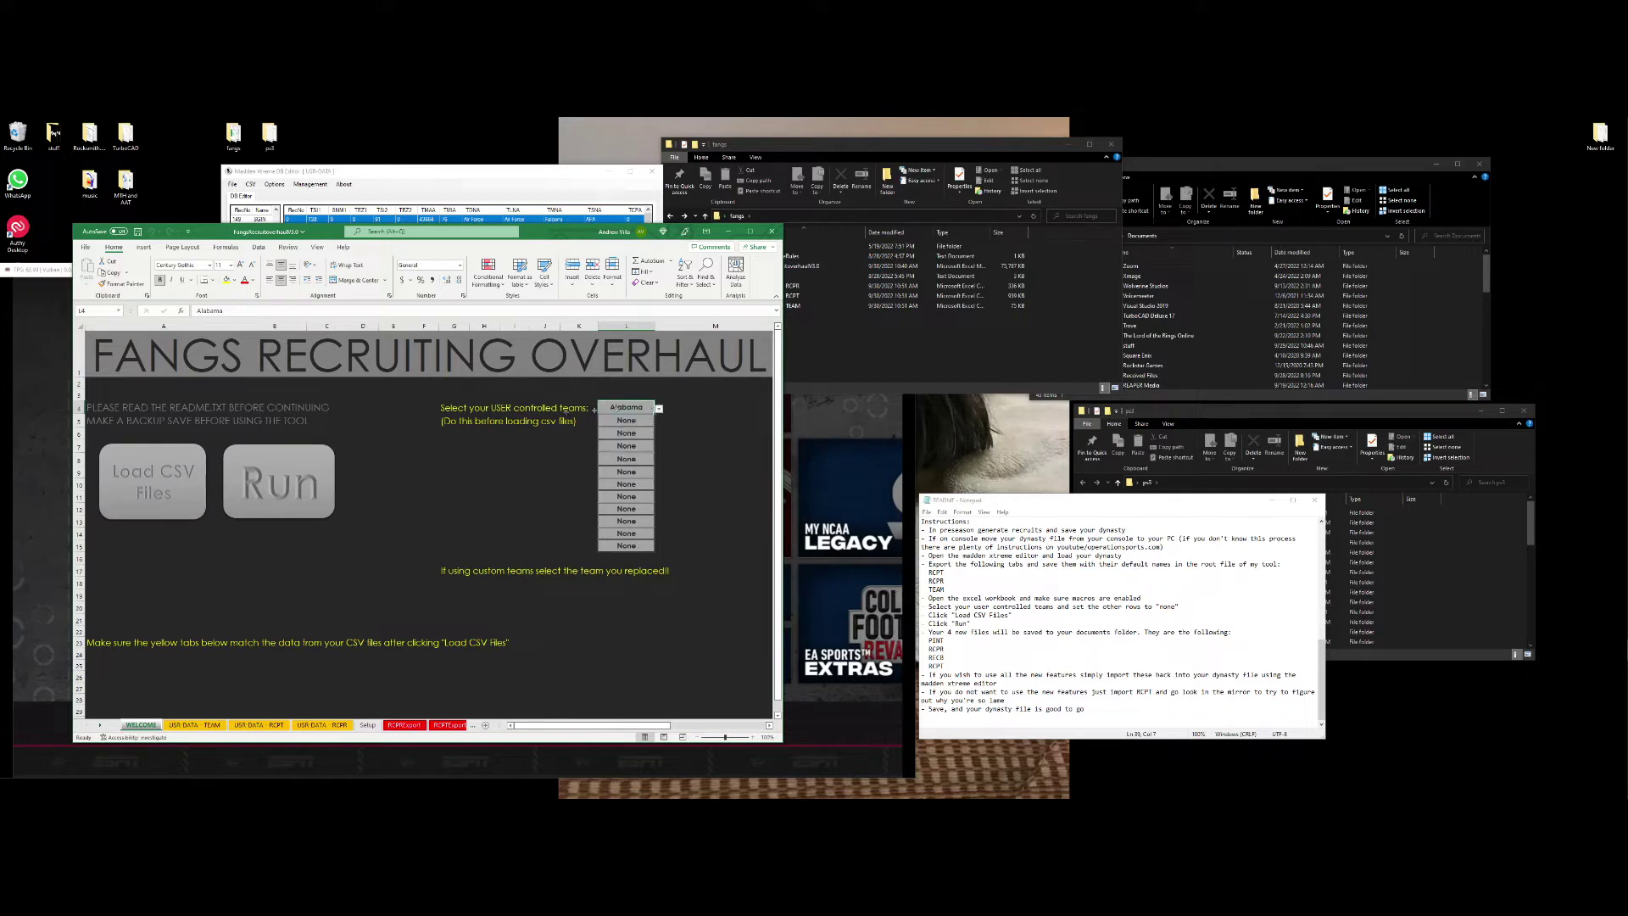
left_click(156, 483)
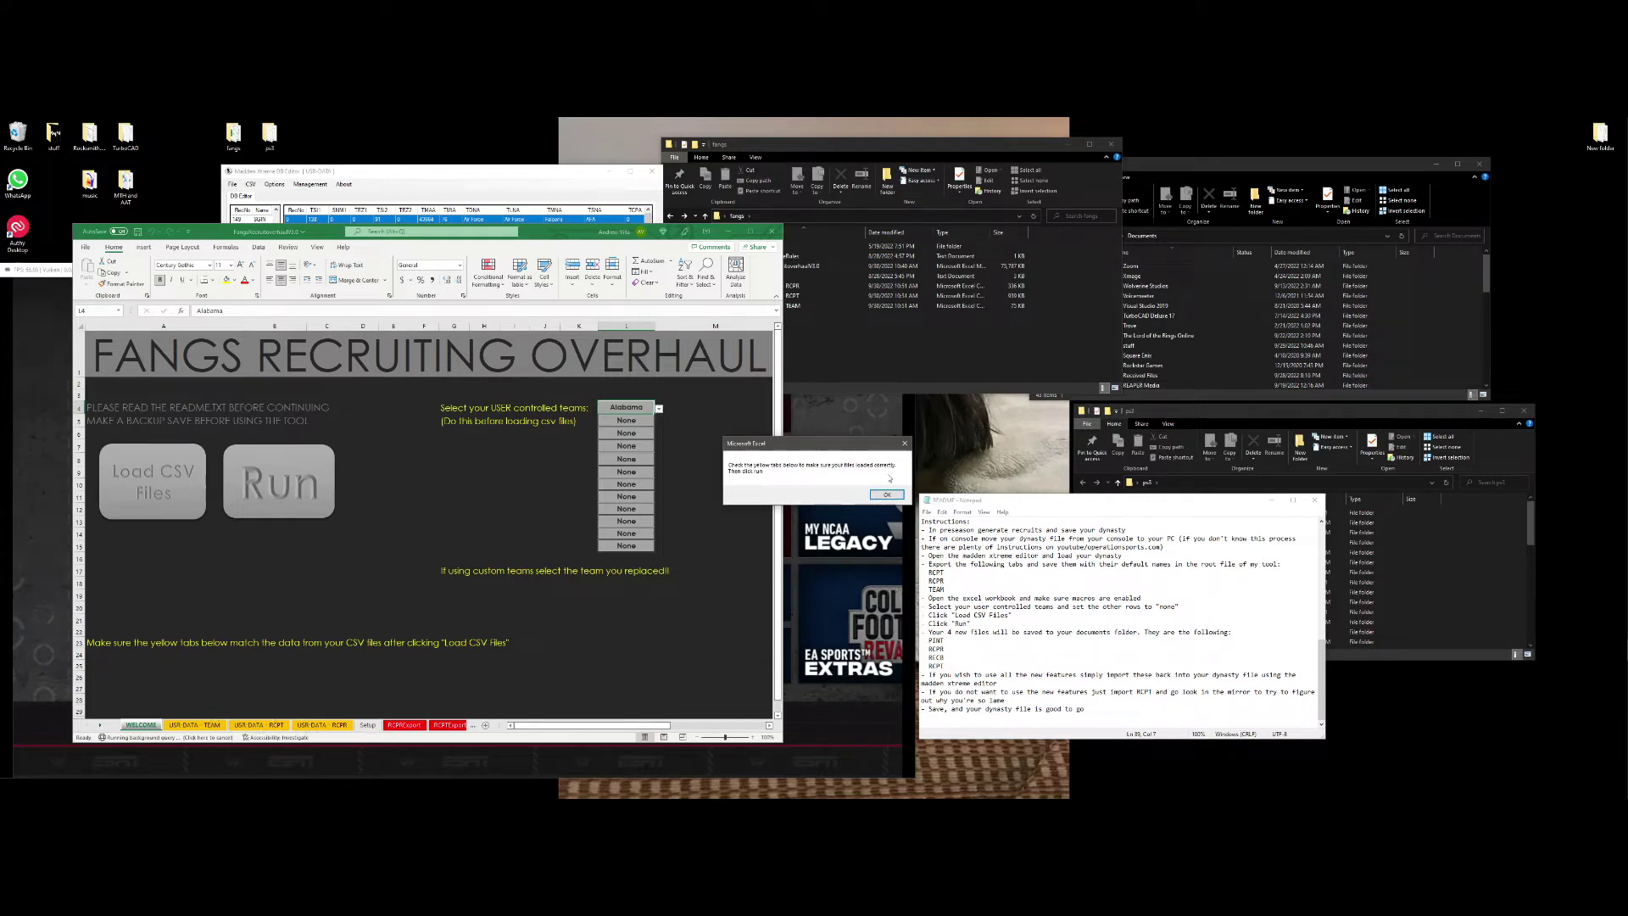
left_click(887, 494)
left_click(839, 311)
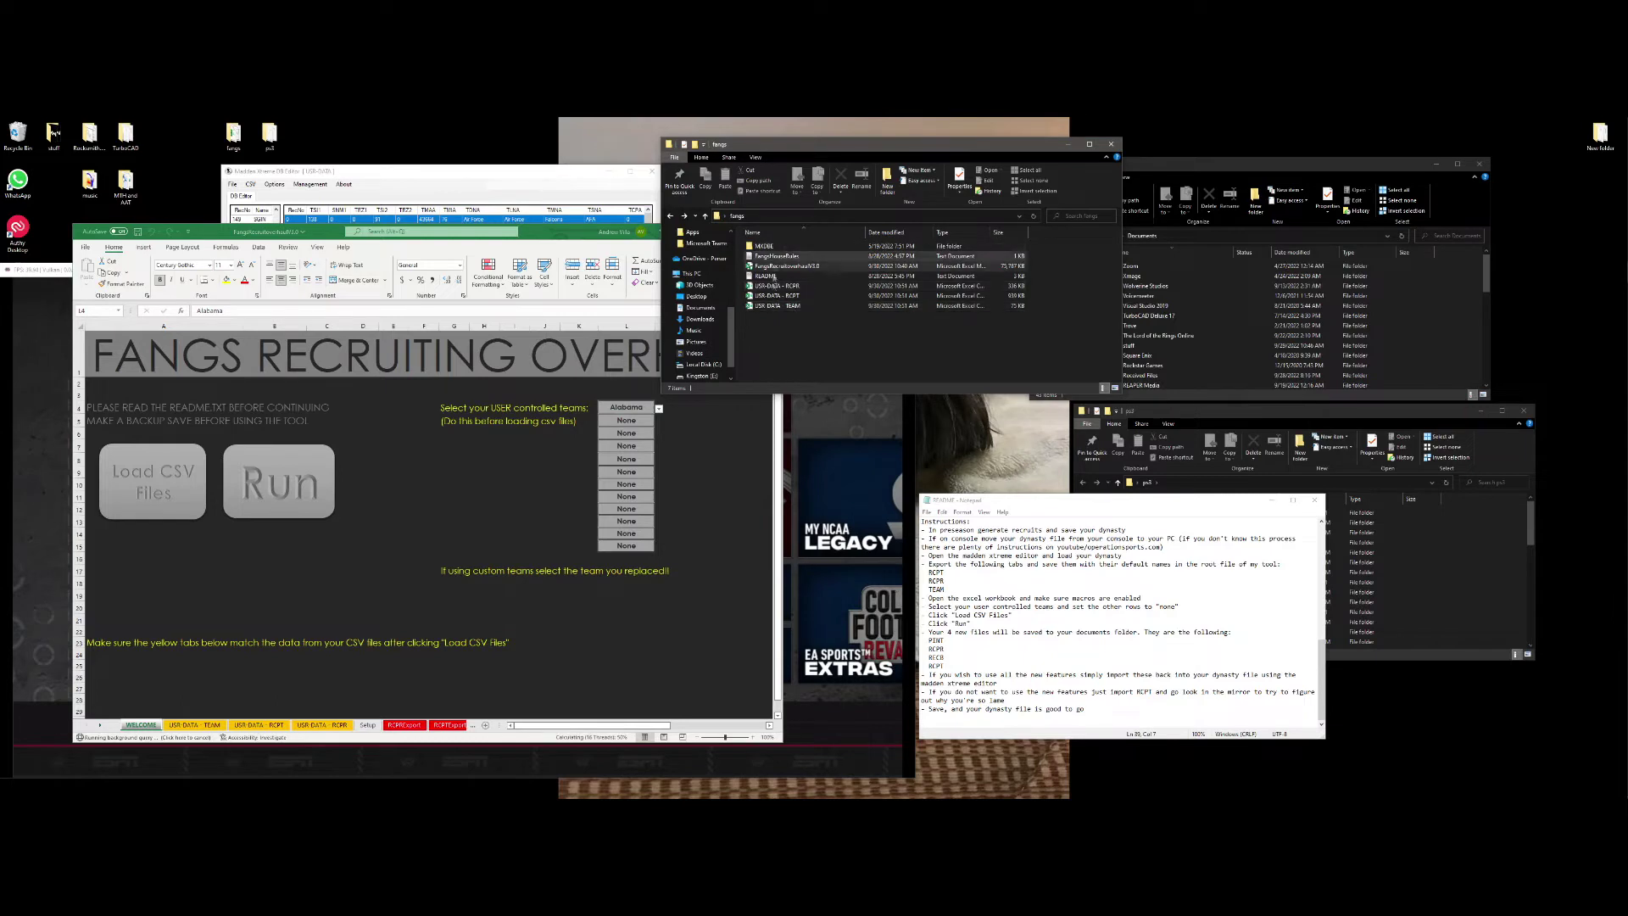
left_click(575, 236)
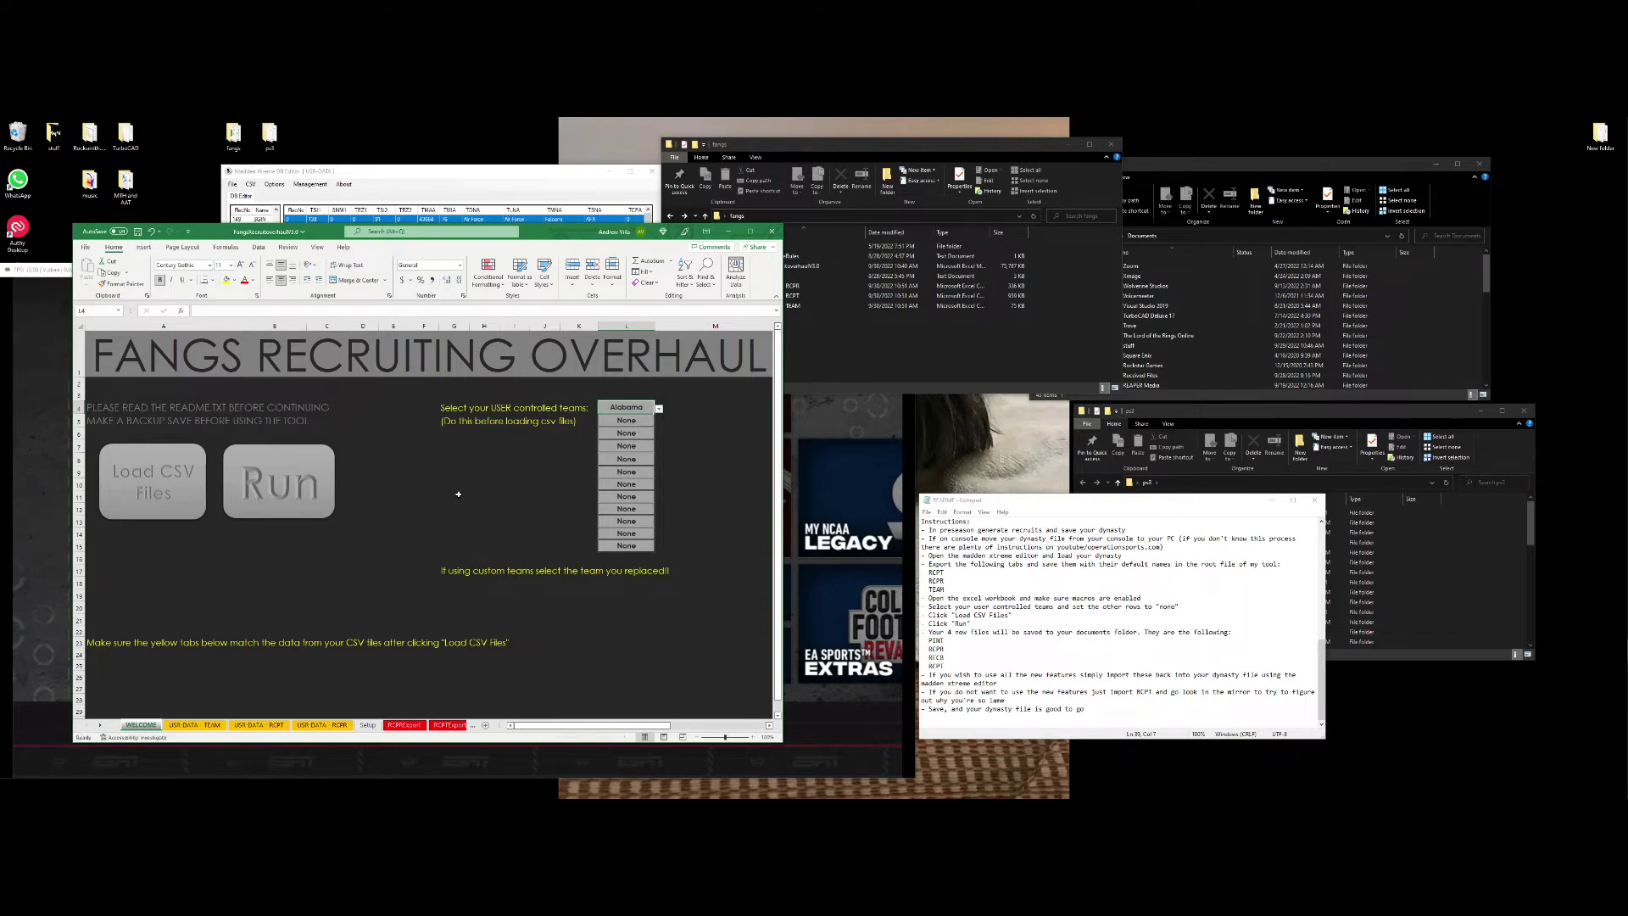
Run the recruiting overhaul macro and confirm the new CSV files saved to Documents.
left_click(276, 487)
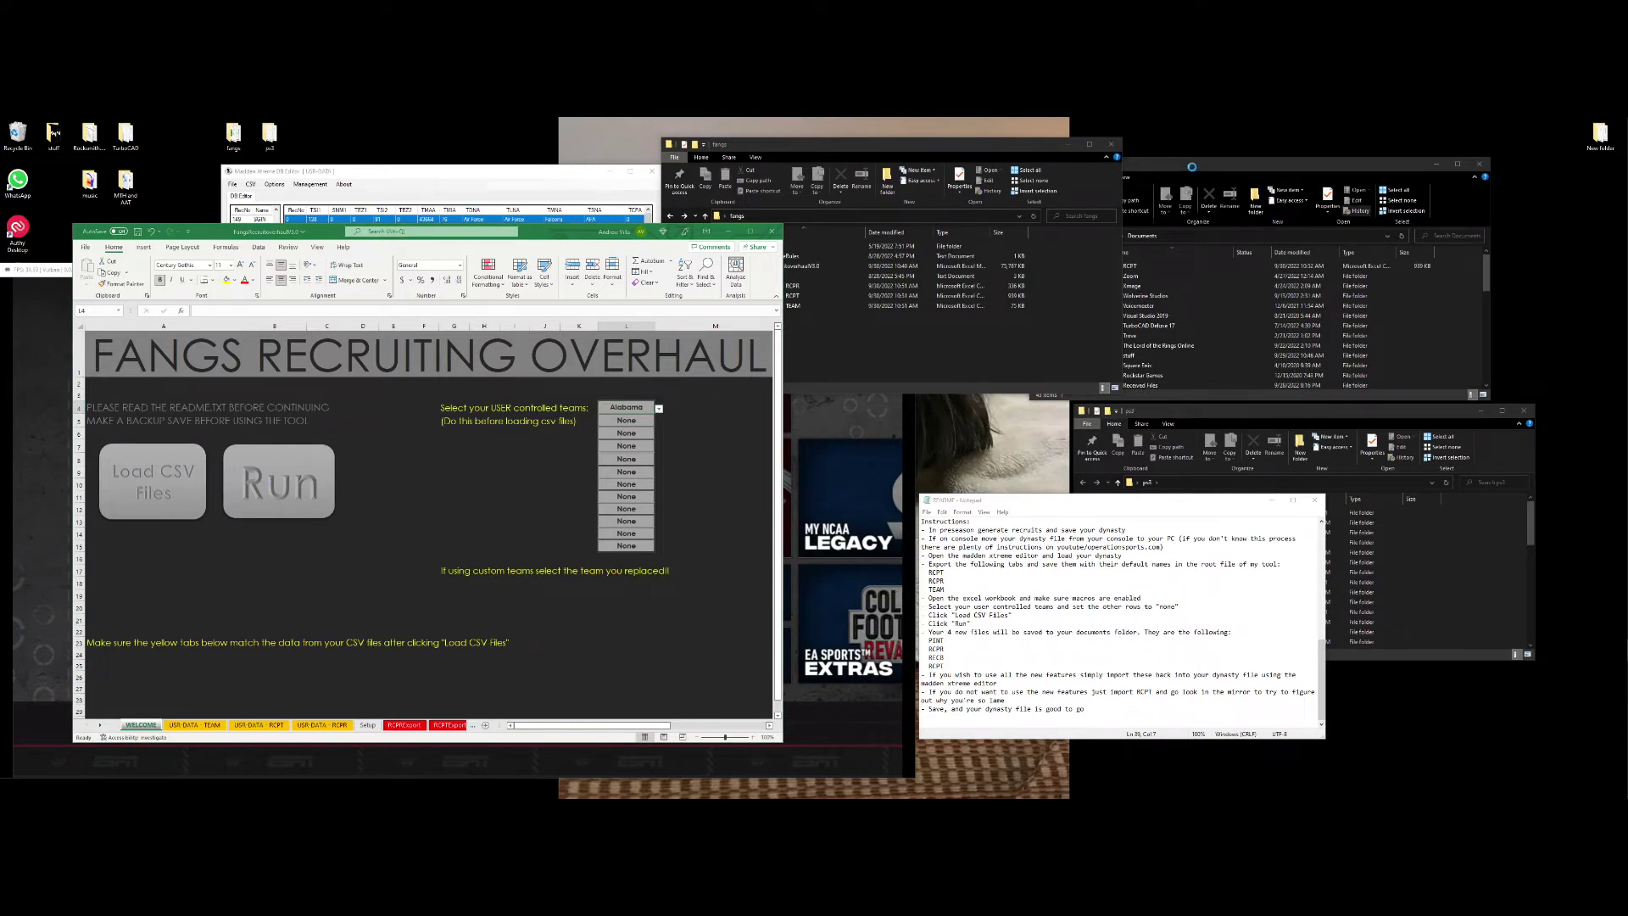
left_click(1170, 236)
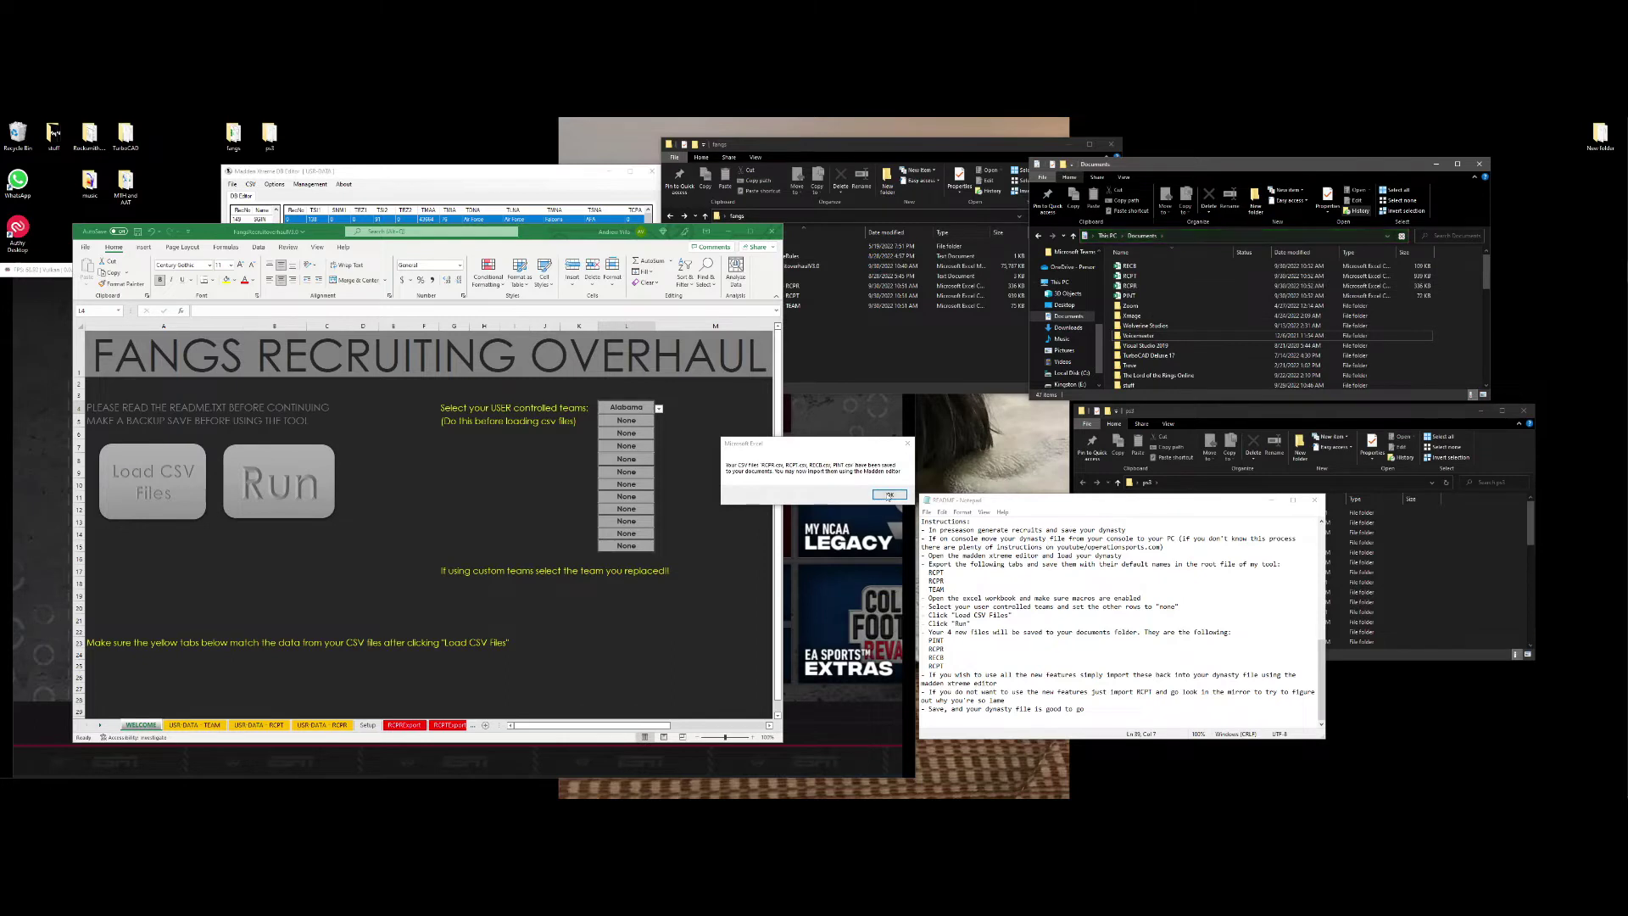
left_click(889, 496)
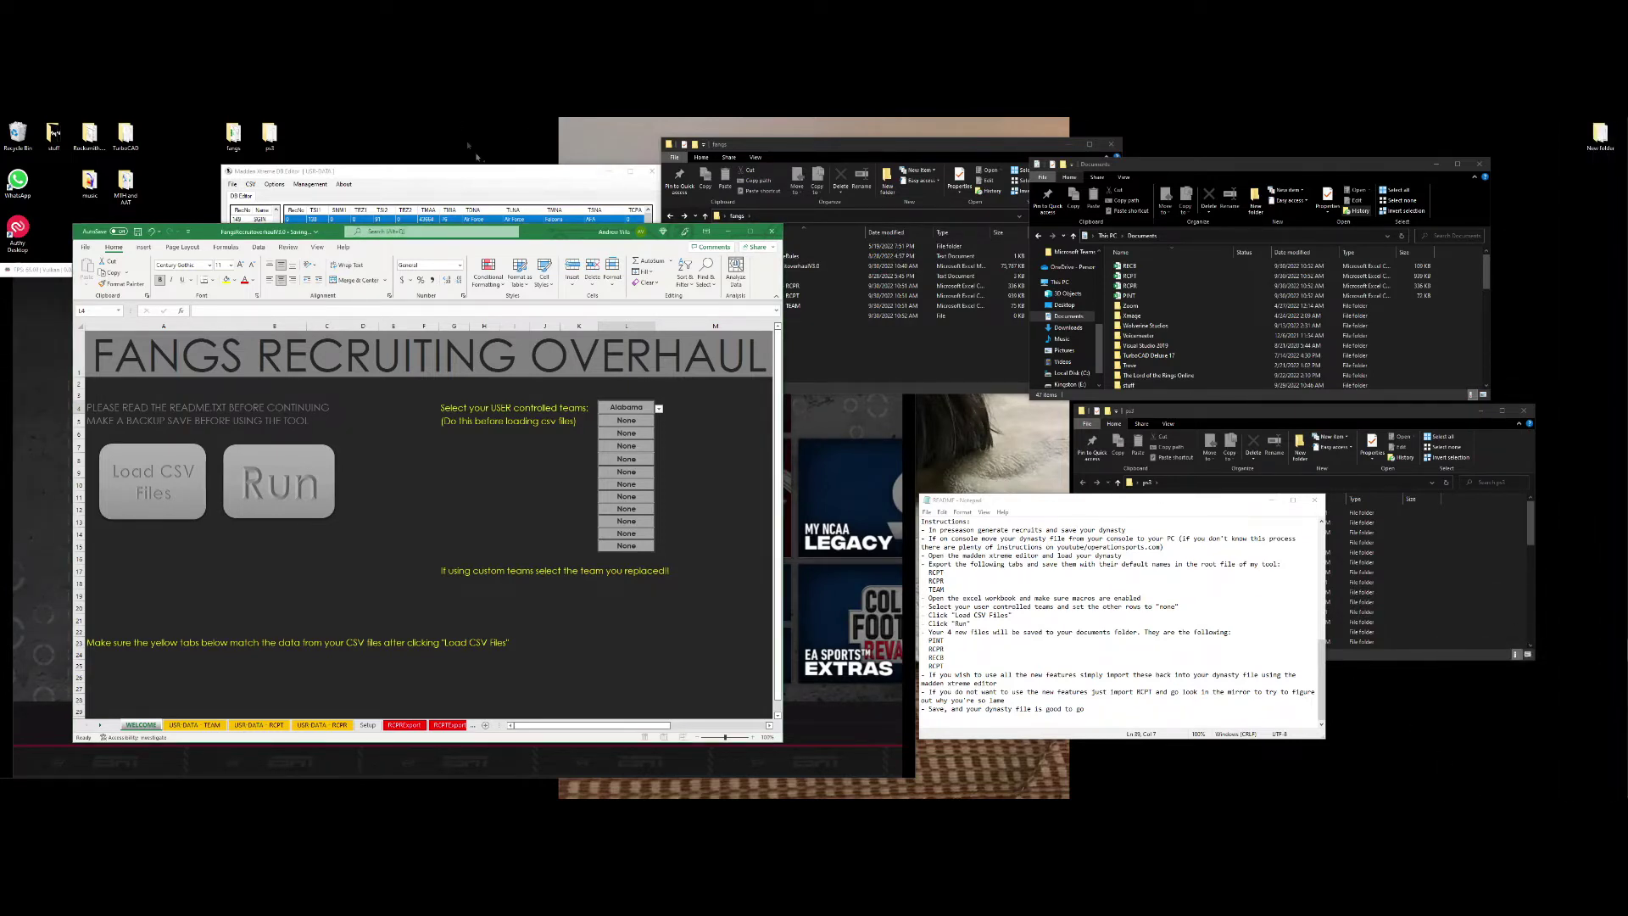
left_click(457, 178)
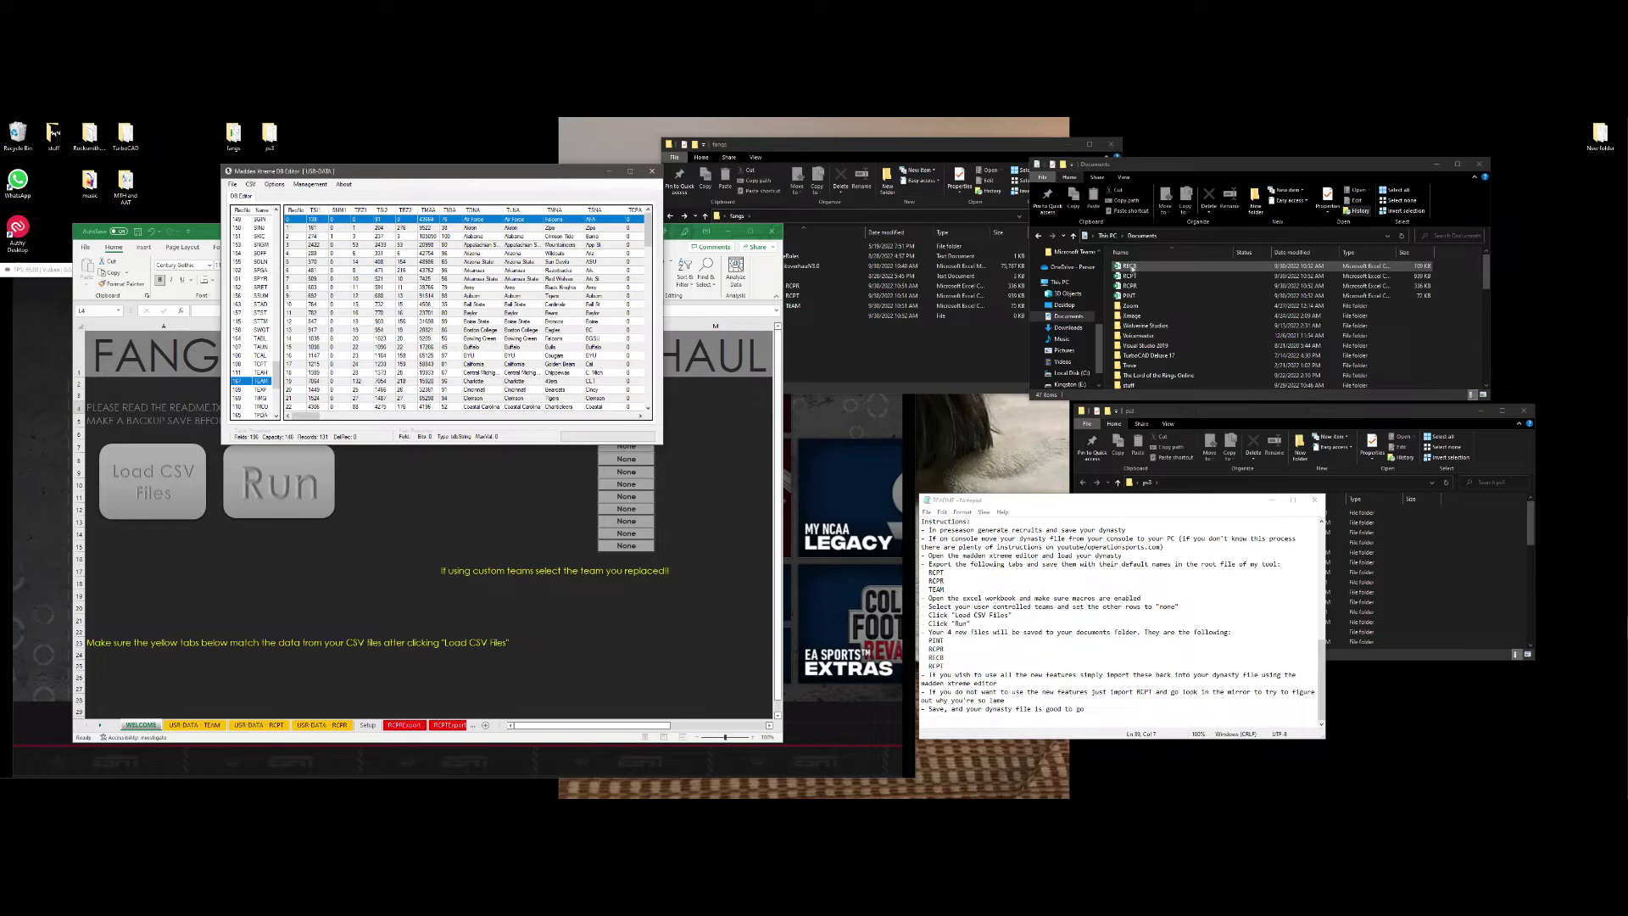
scroll(255, 356, "up", 2)
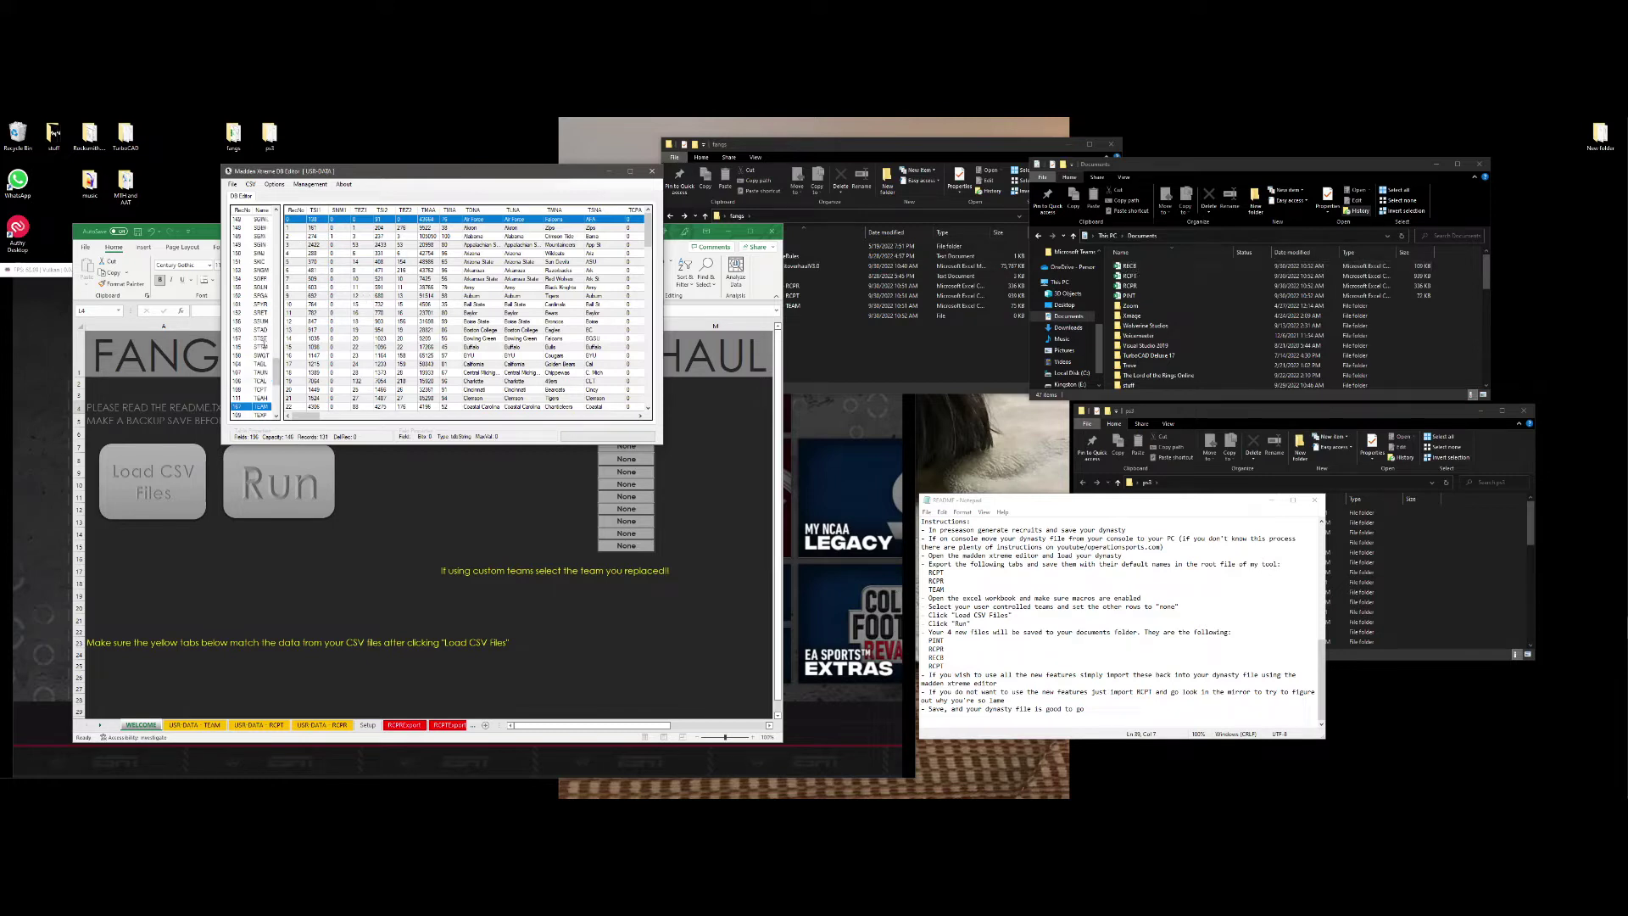
scroll(258, 346, "up", 2)
Import the new RECB CSV from Documents into the RECB table.
left_click(263, 246)
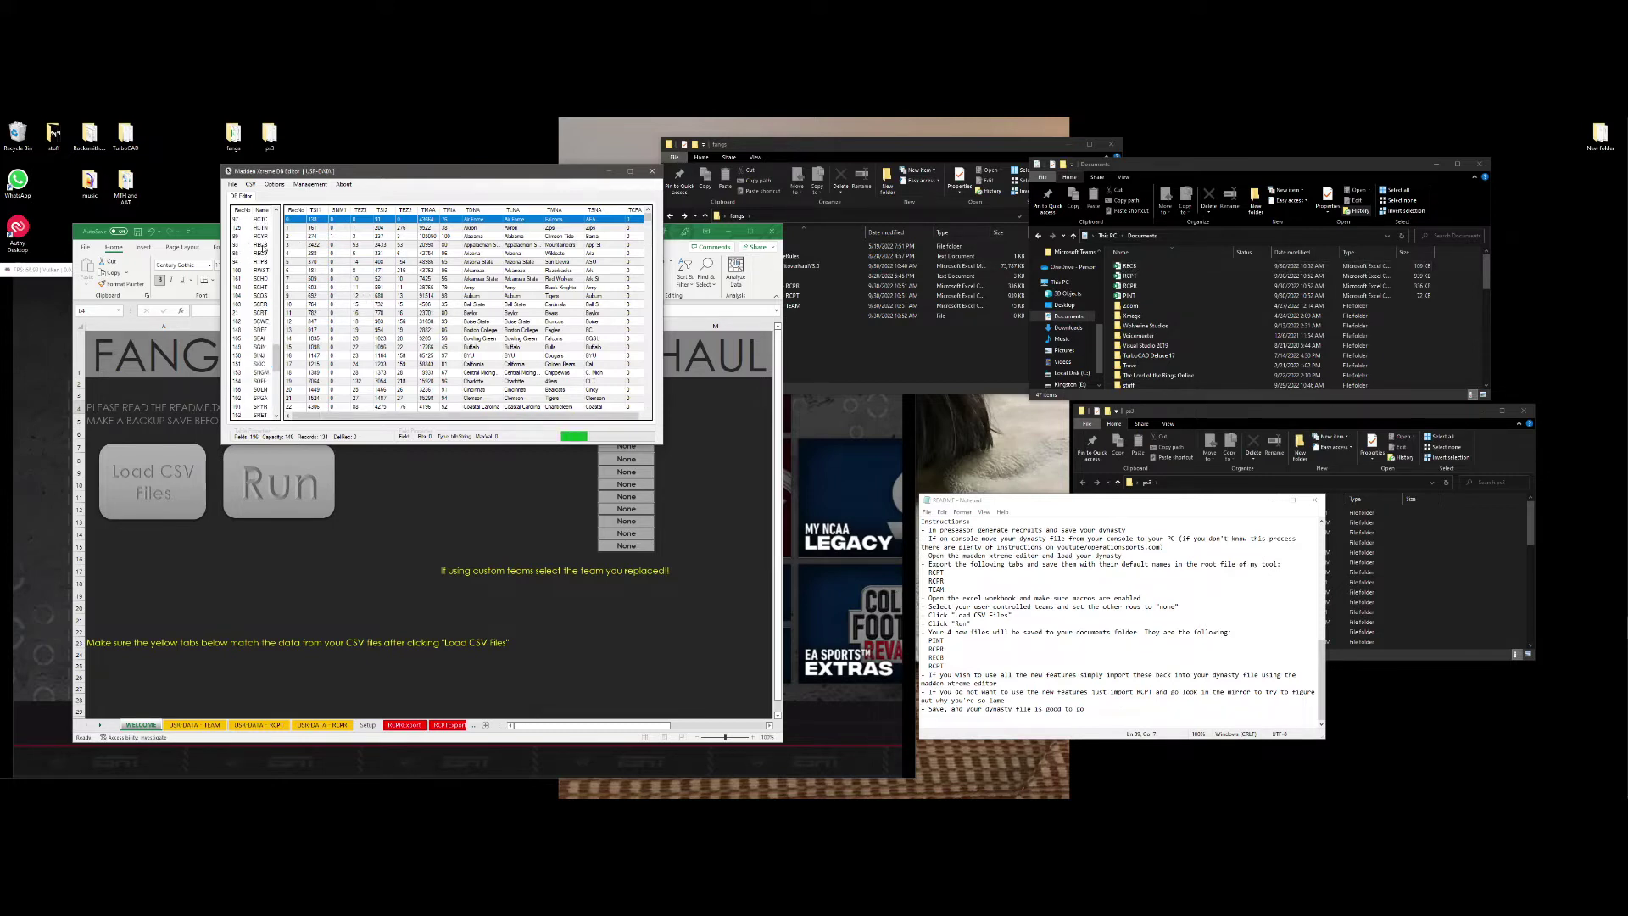
right_click(264, 246)
left_click(286, 262)
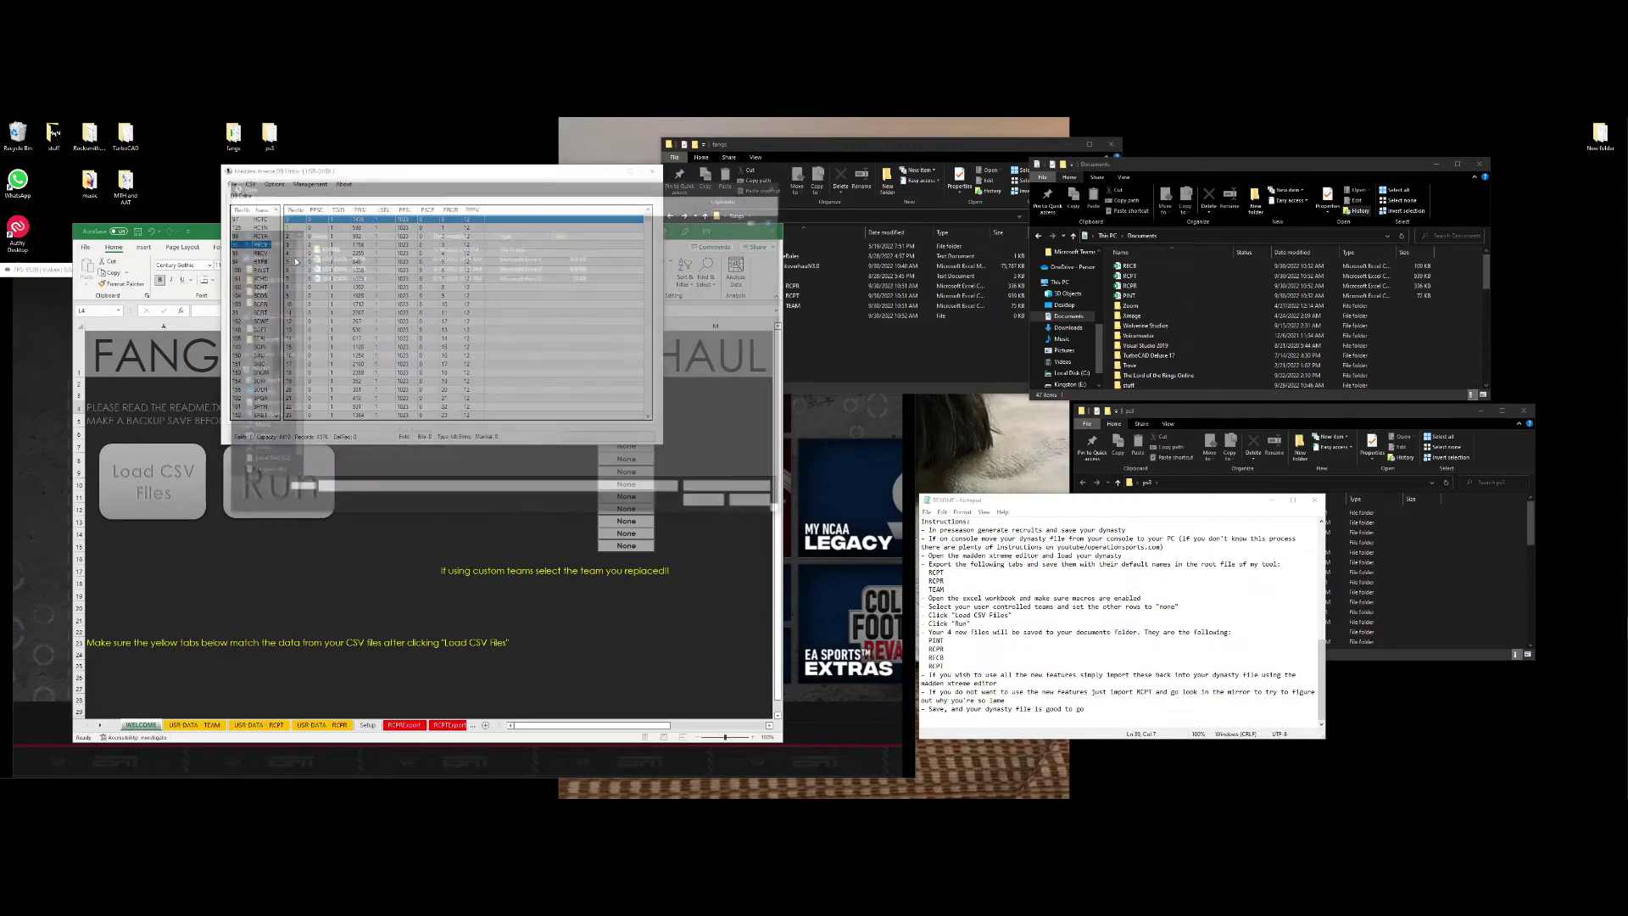
scroll(268, 324, "up", 1)
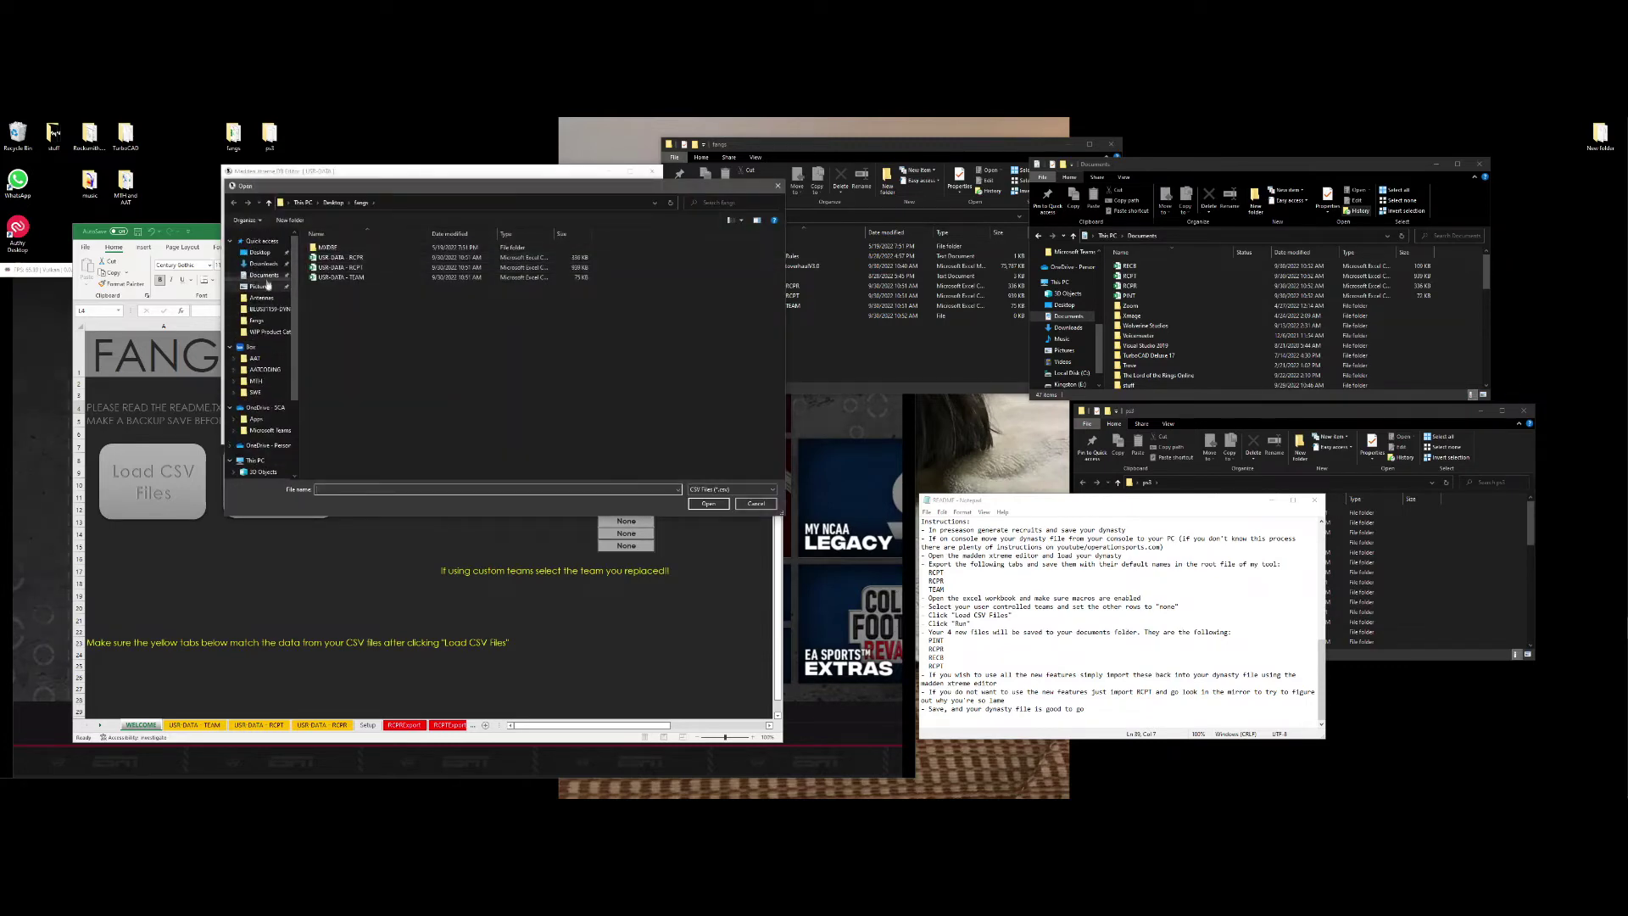
left_click(263, 276)
double_click(333, 258)
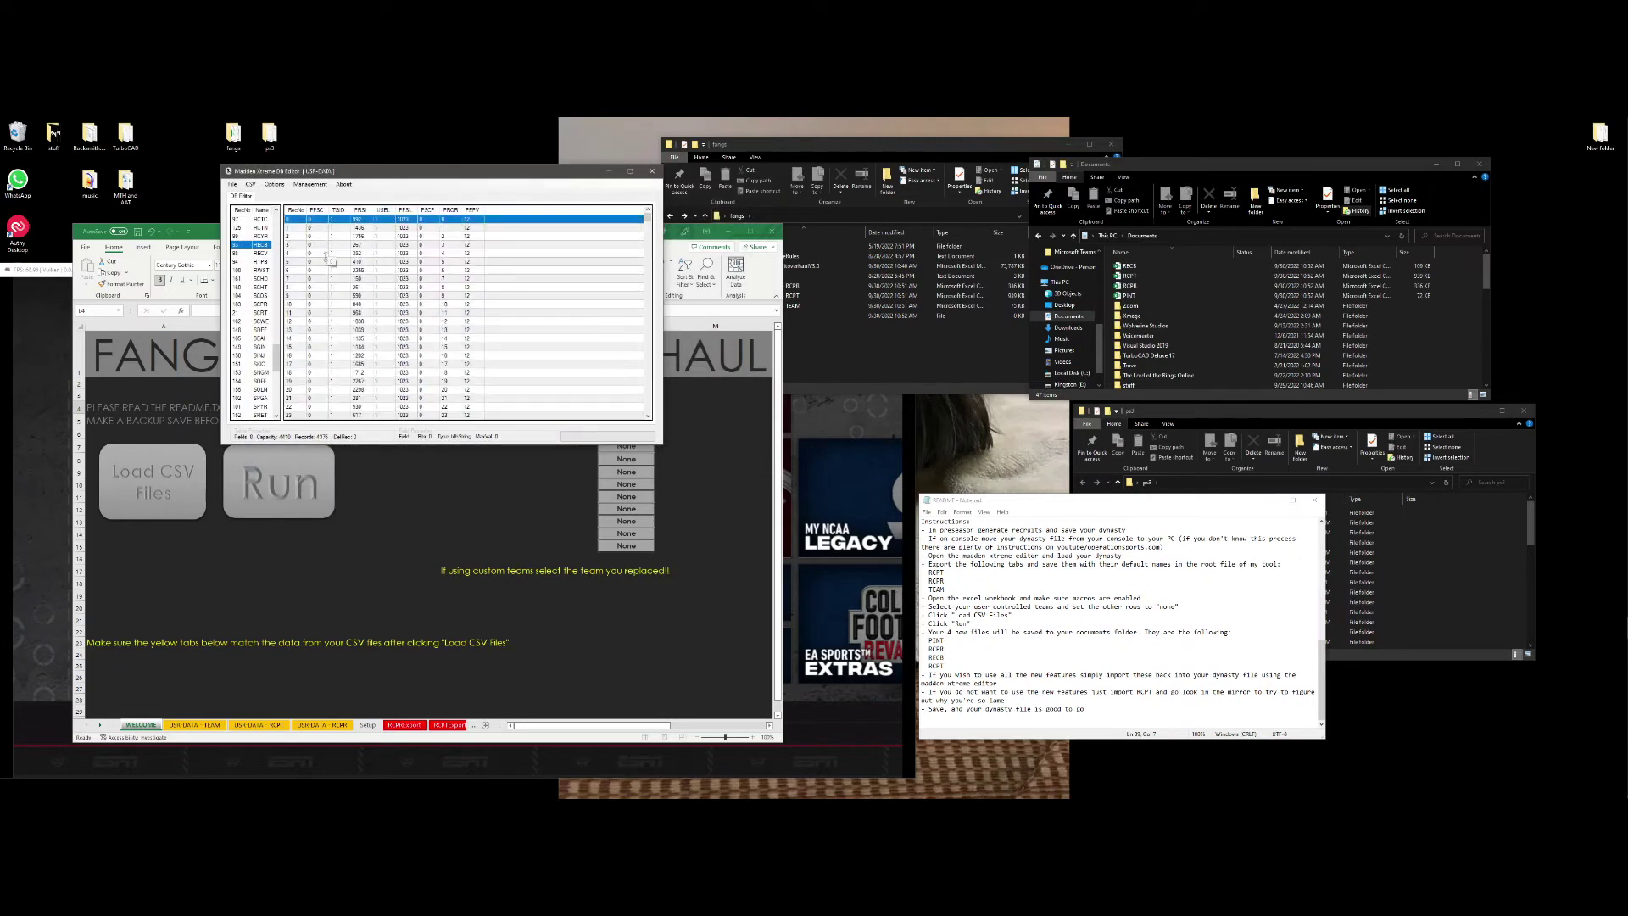
scroll(258, 270, "up", 2)
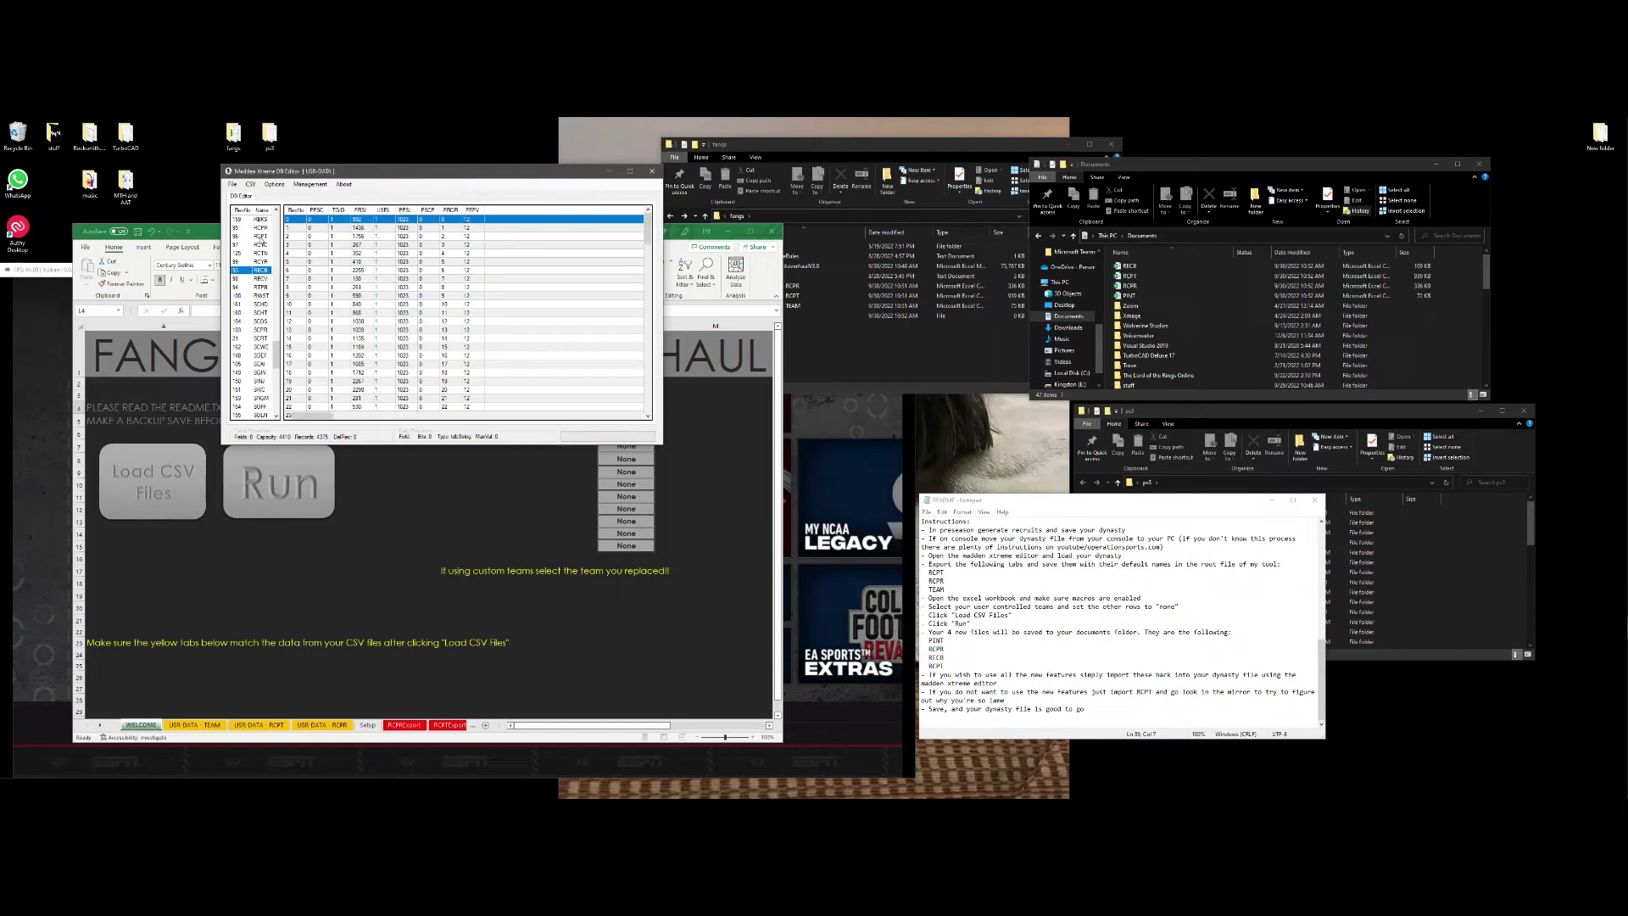
Import the recruit CSV from Documents into the RCRT table.
left_click(262, 241)
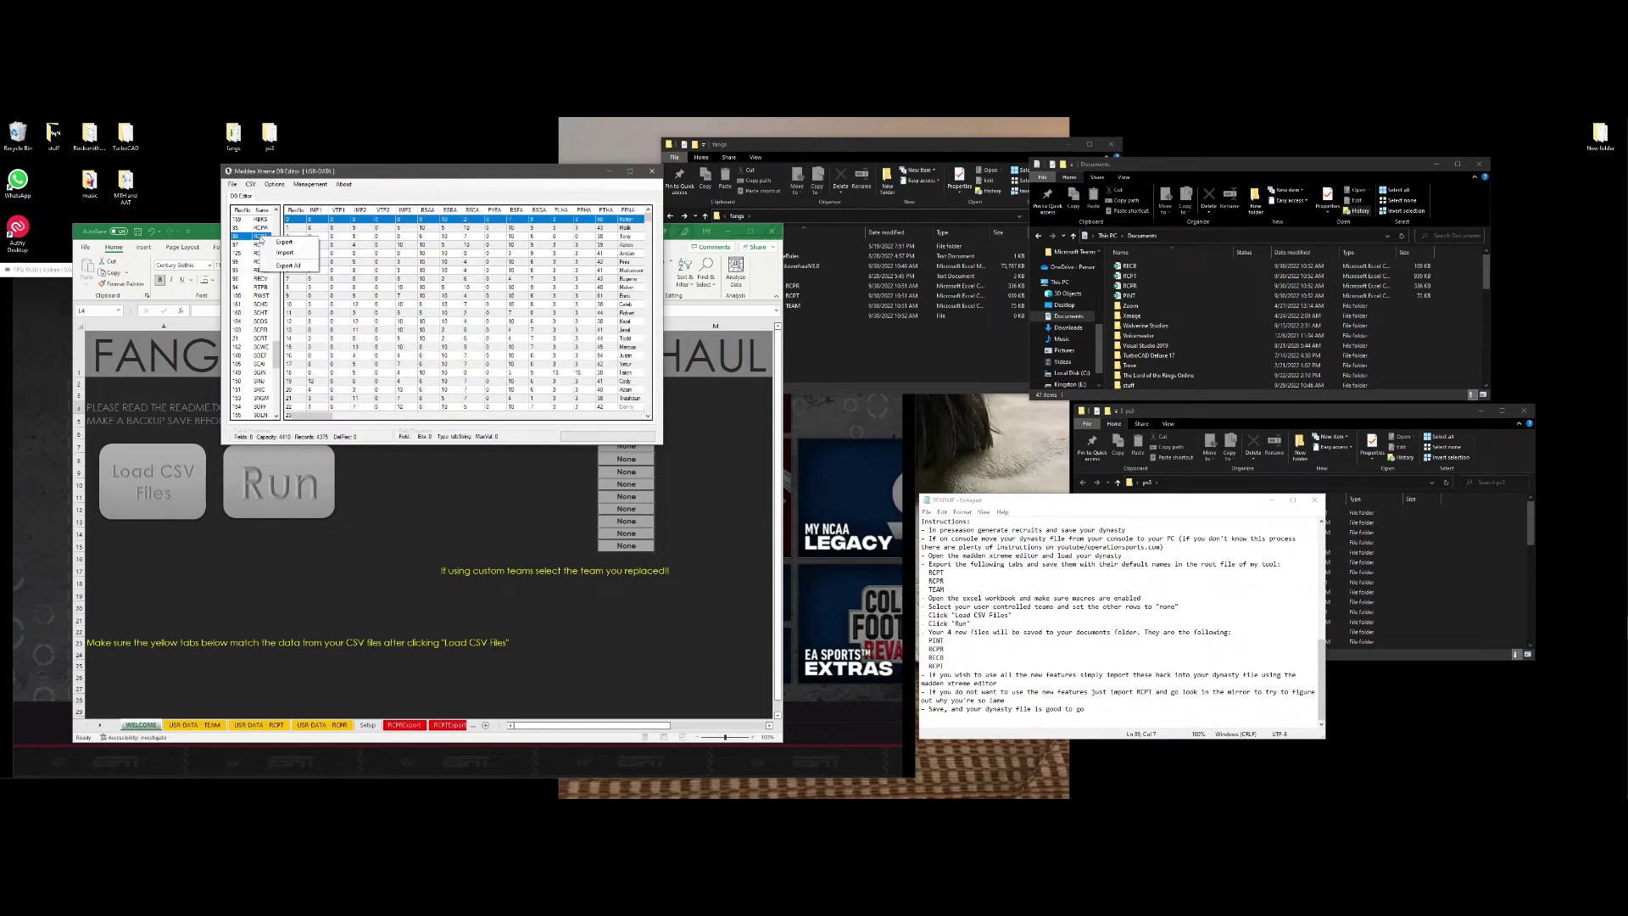
right_click(269, 242)
left_click(272, 252)
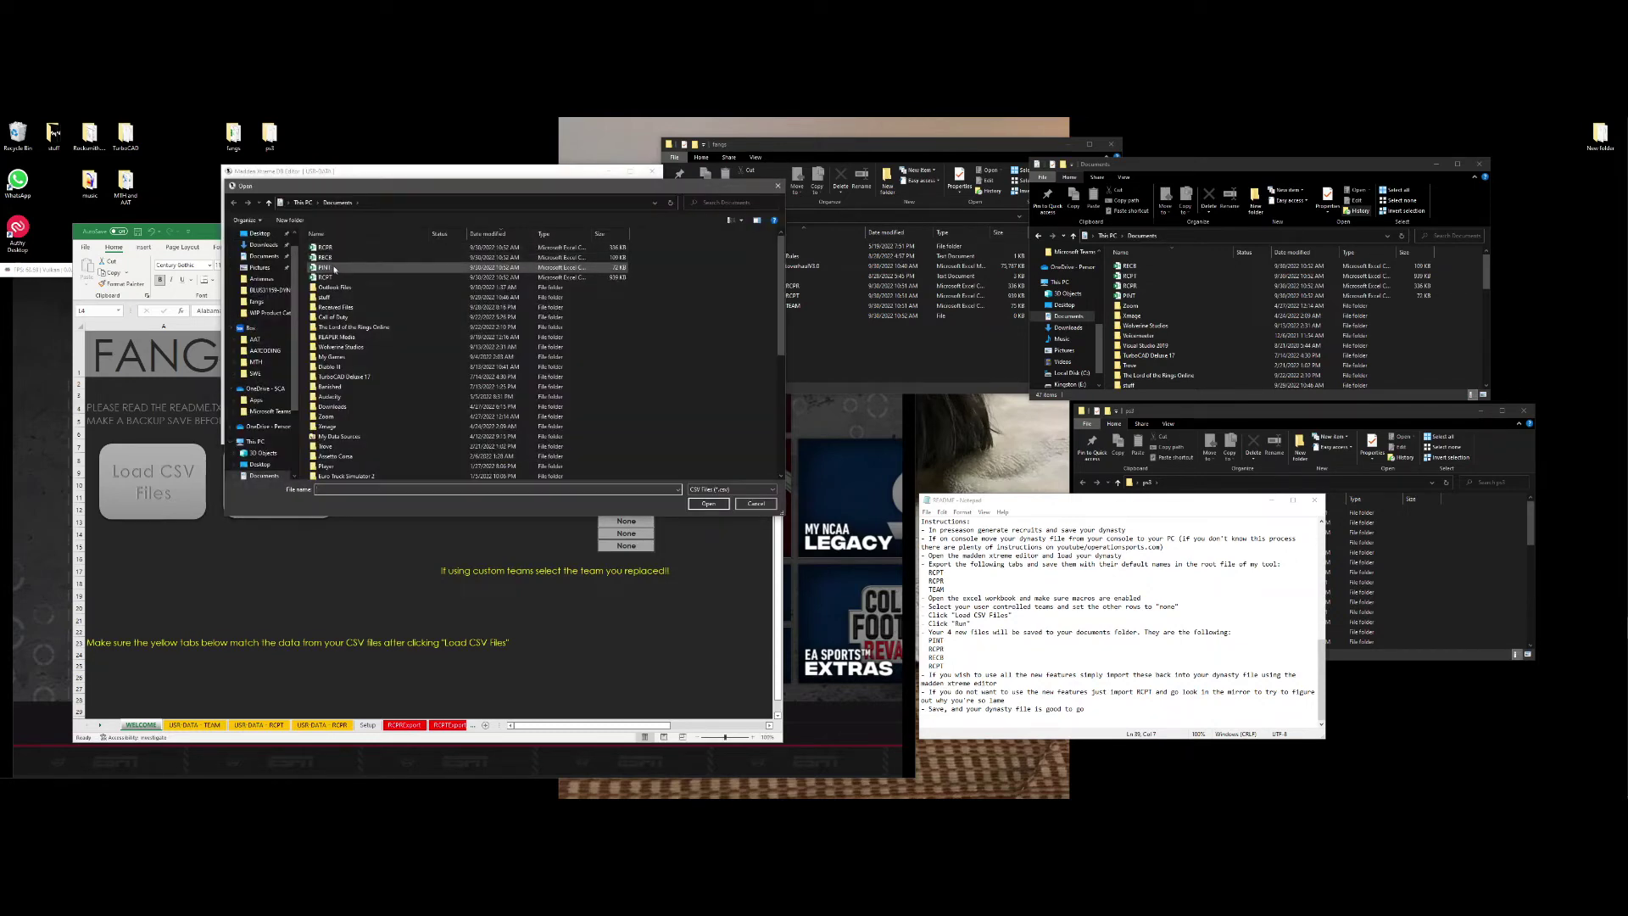
left_click(334, 267)
double_click(331, 277)
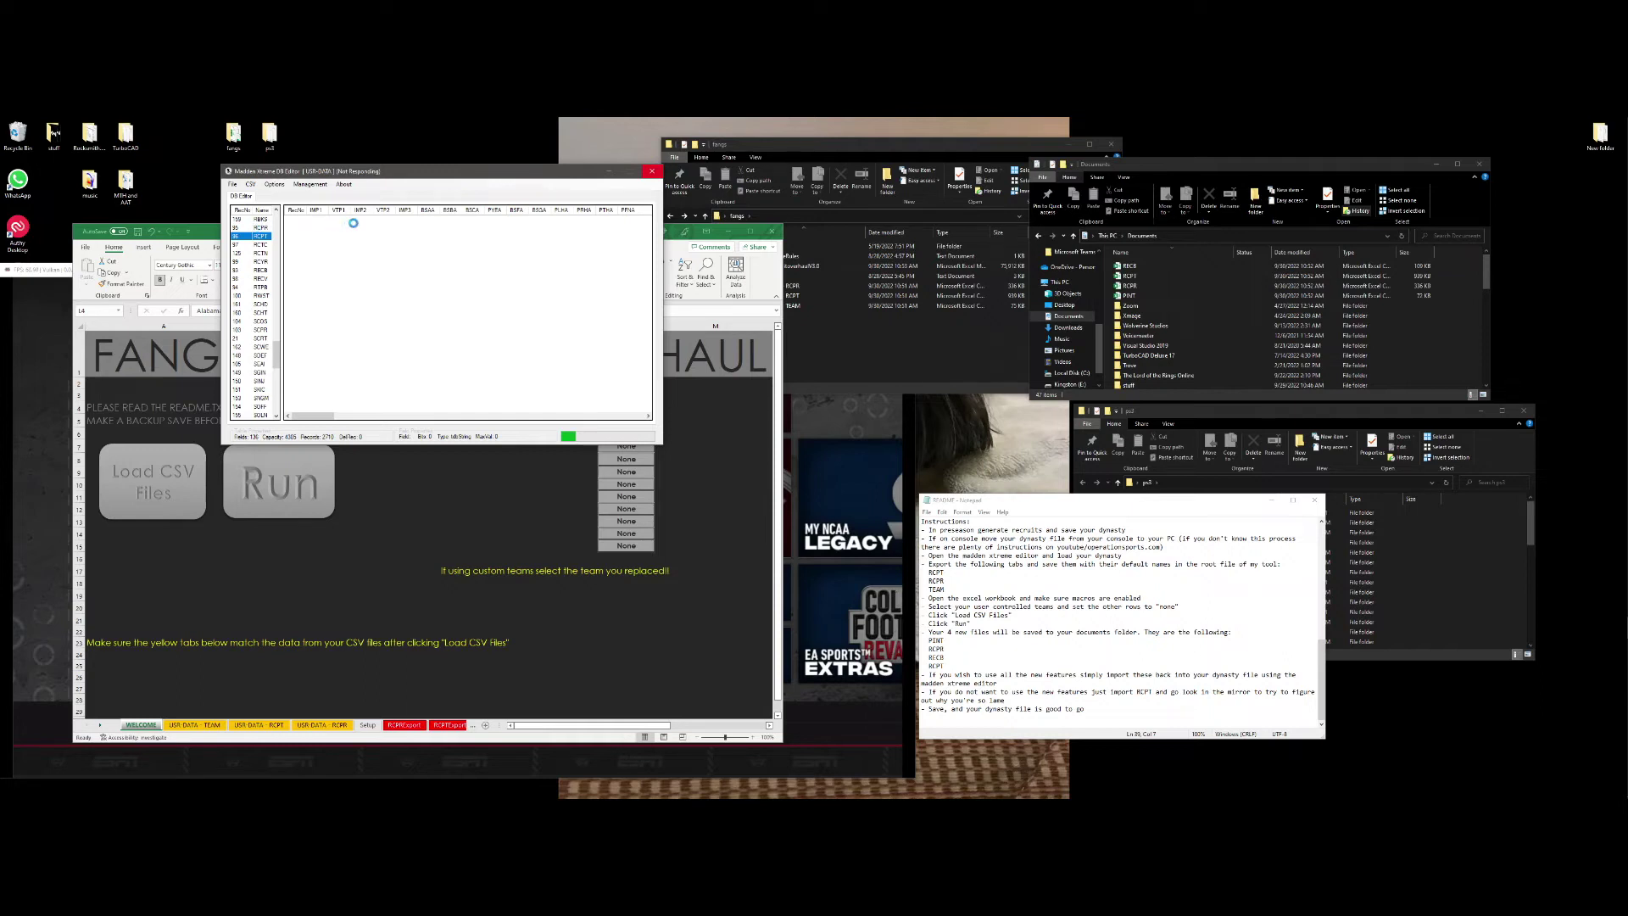
Let the recruit CSV import finish, then select the RCPR table.
left_click(768, 234)
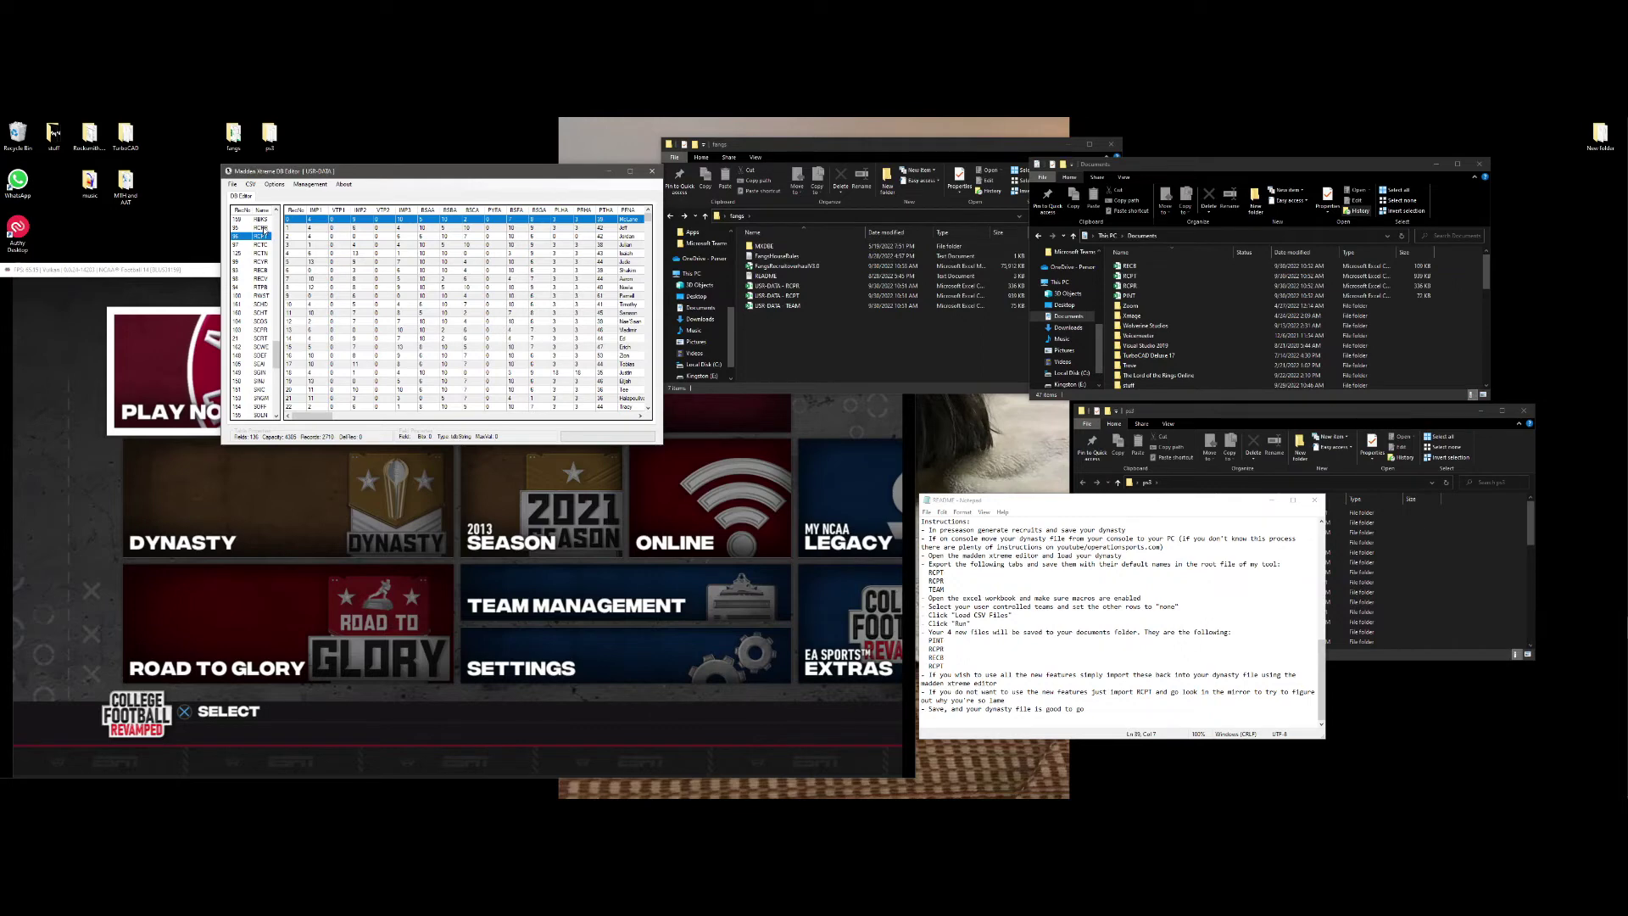
left_click(263, 227)
Import RCPR.csv into the RCPR table.
right_click(270, 227)
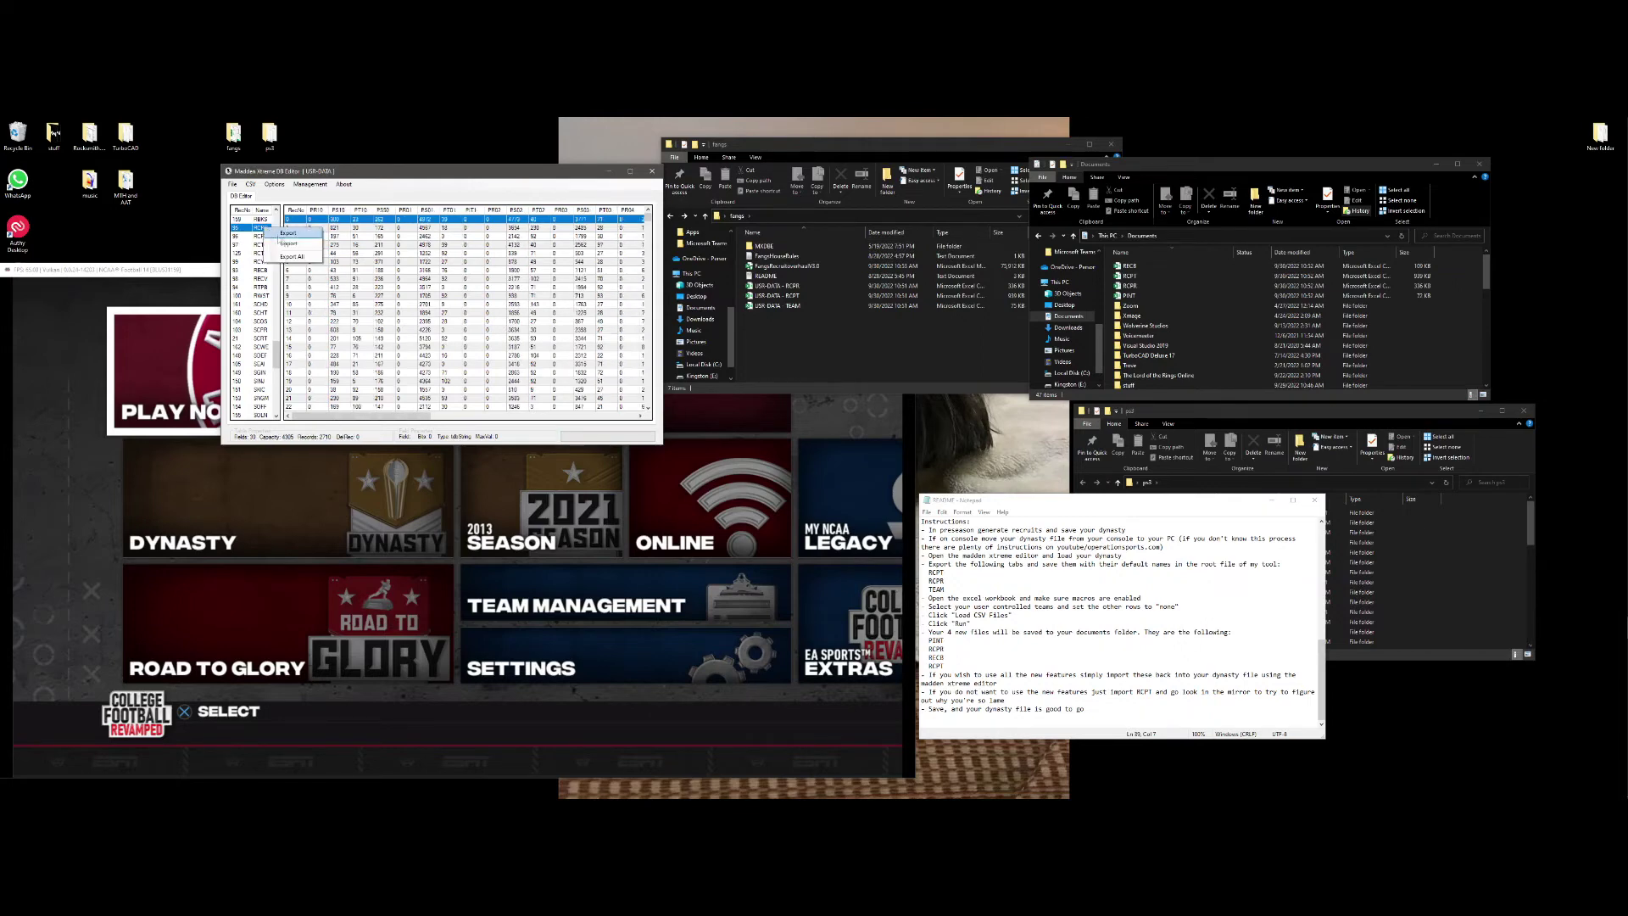
left_click(289, 242)
left_click(329, 247)
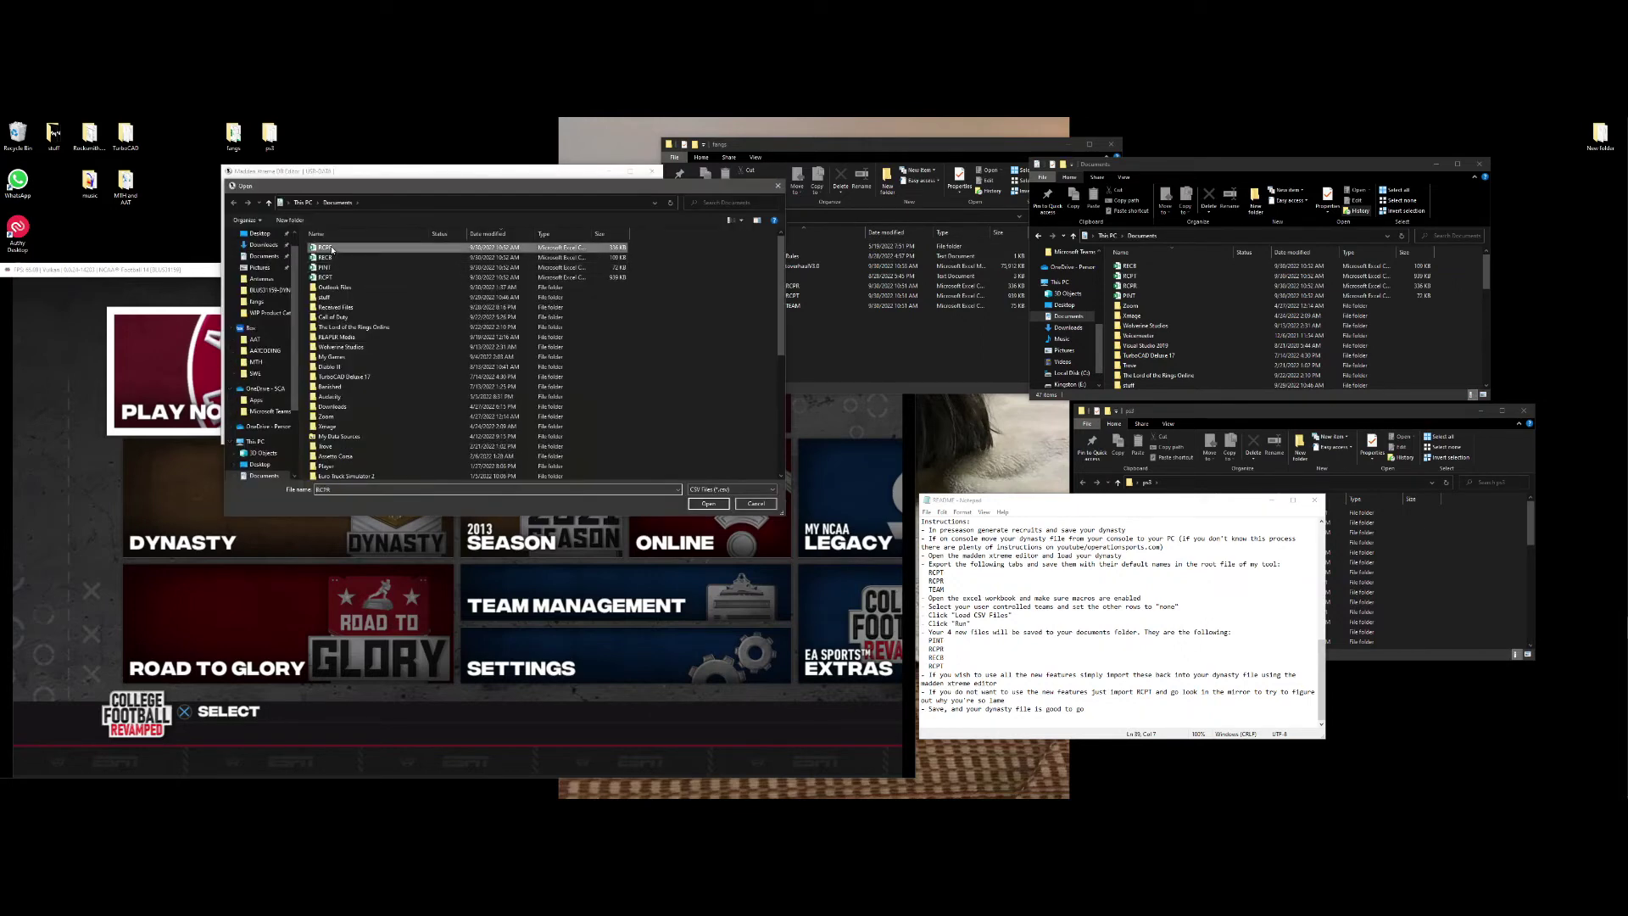
double_click(332, 249)
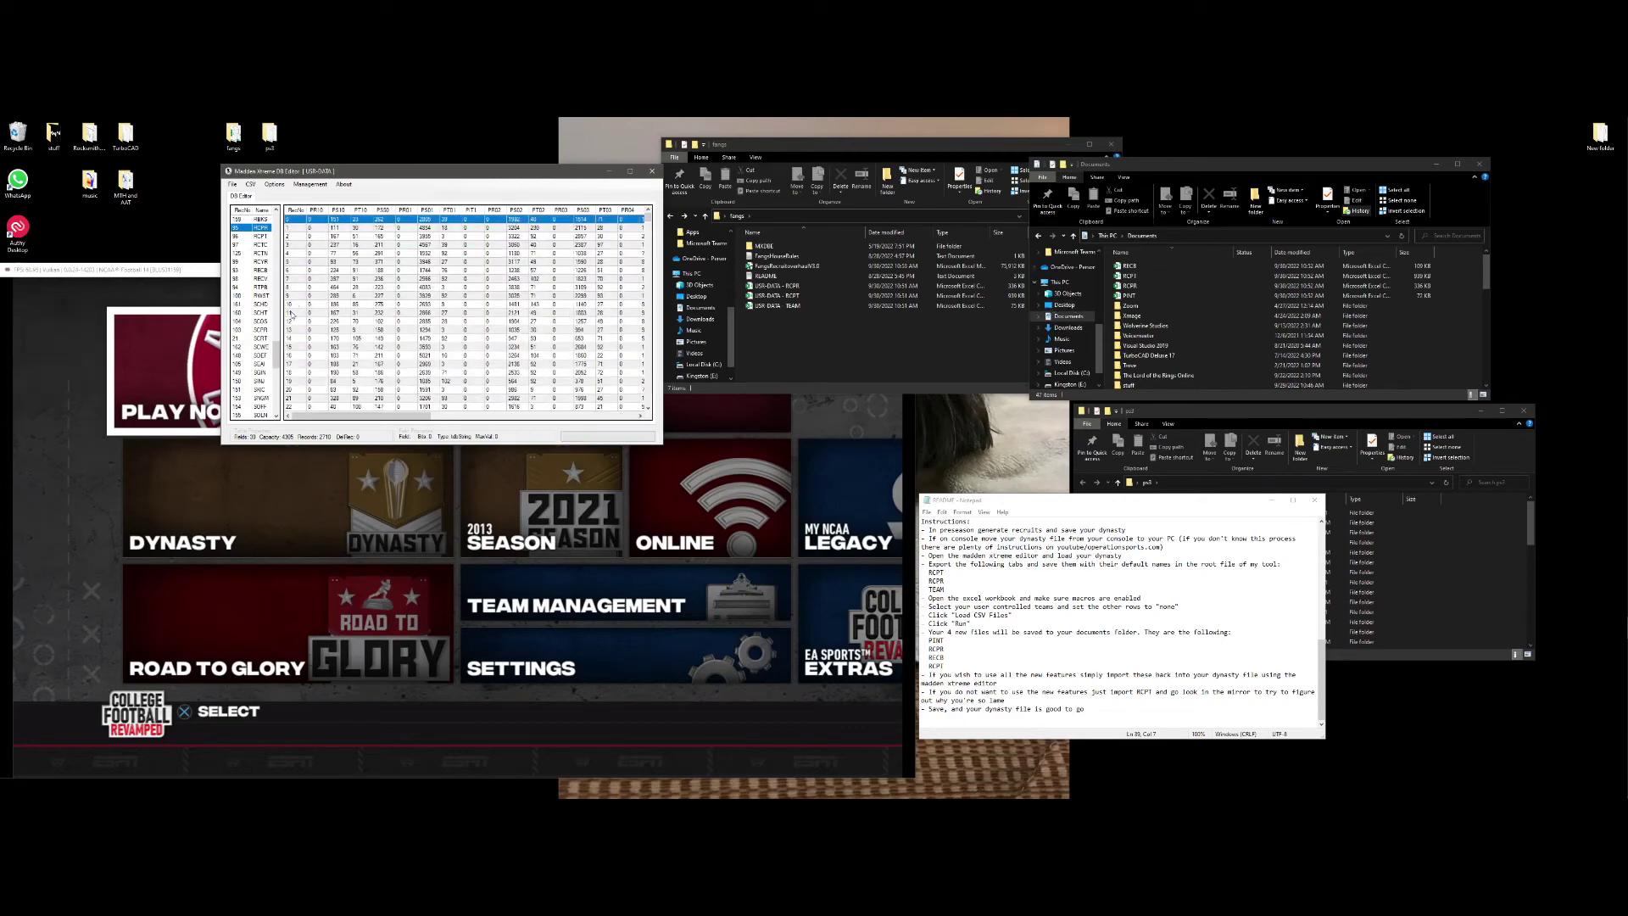
Import the matching CSV into the next recruiting table.
left_click(254, 328)
scroll(259, 291, "up", 6)
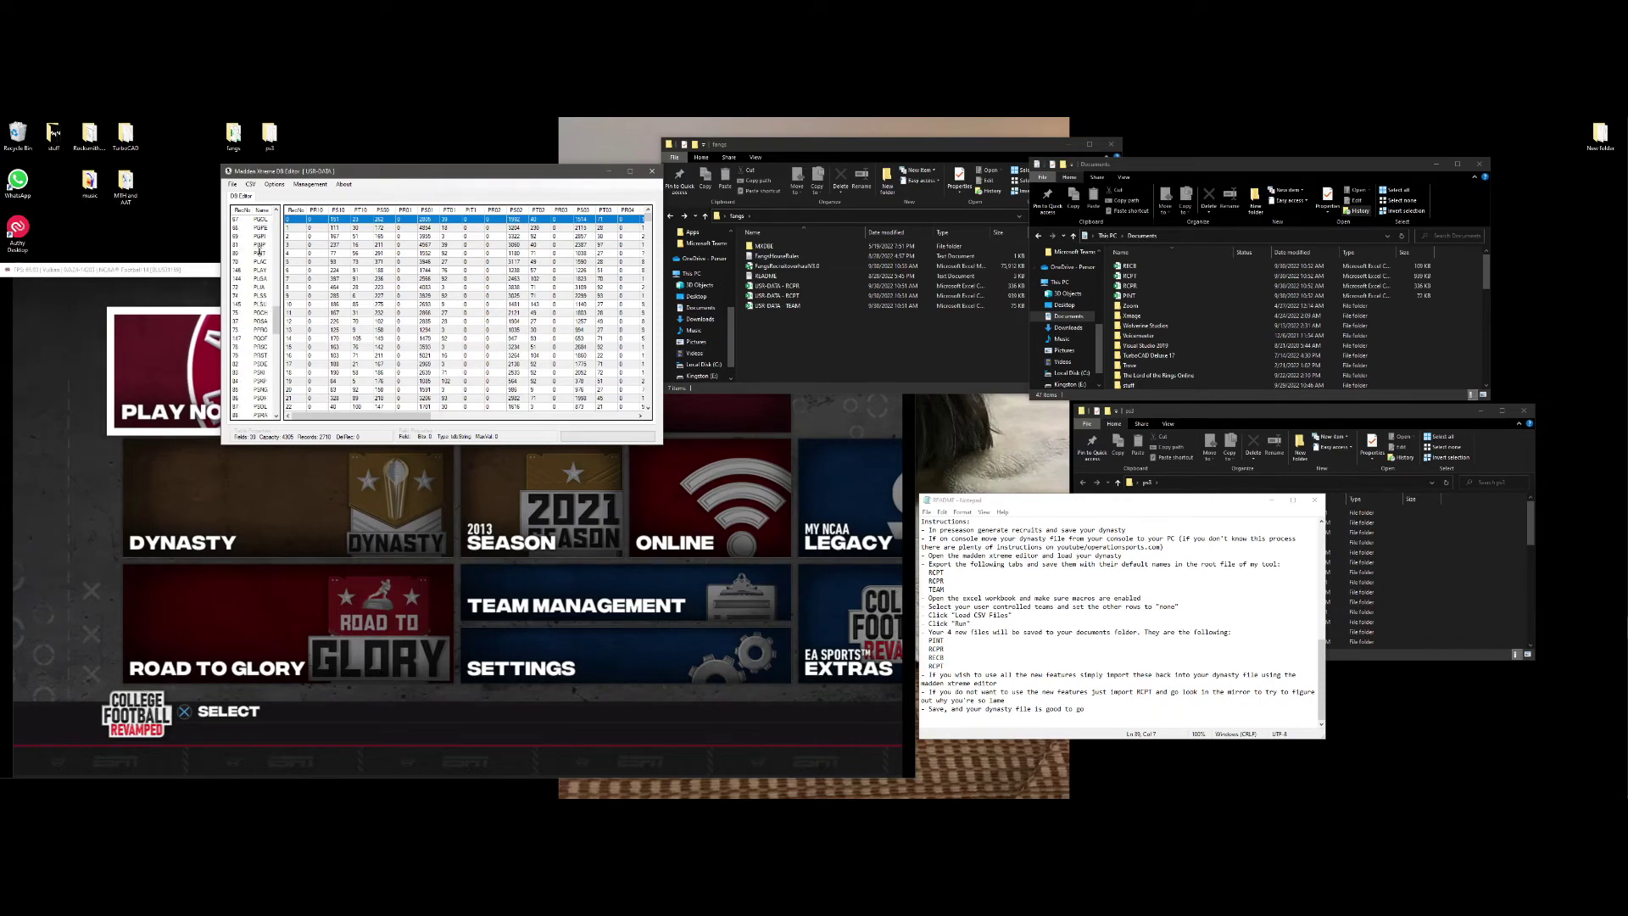
left_click(260, 254)
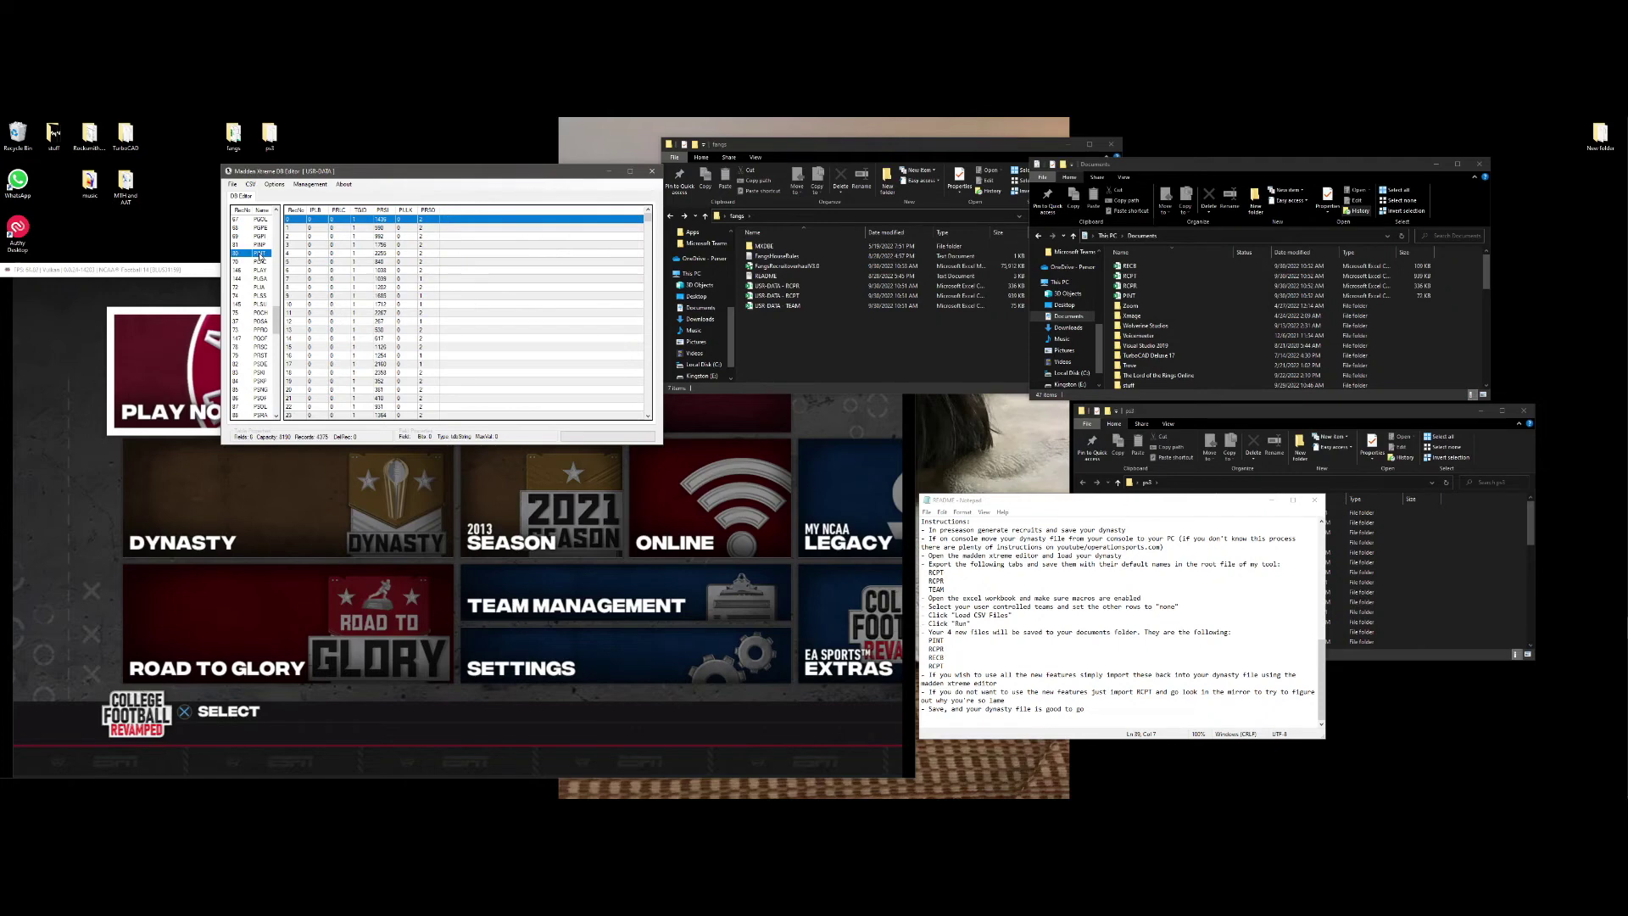
right_click(259, 255)
left_click(283, 270)
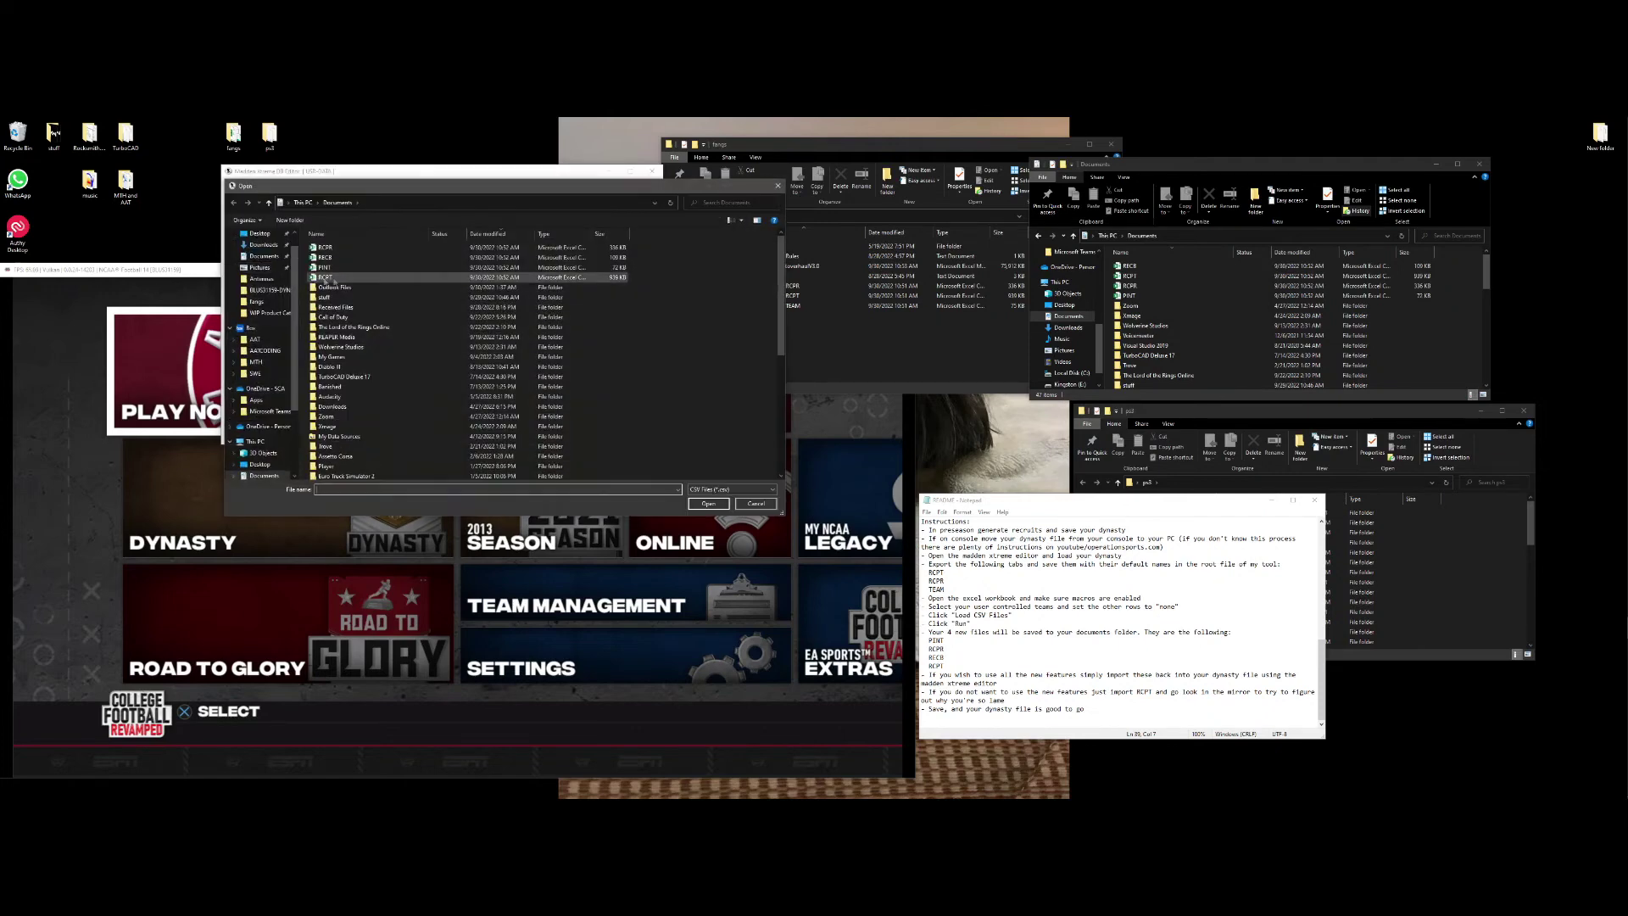
double_click(331, 271)
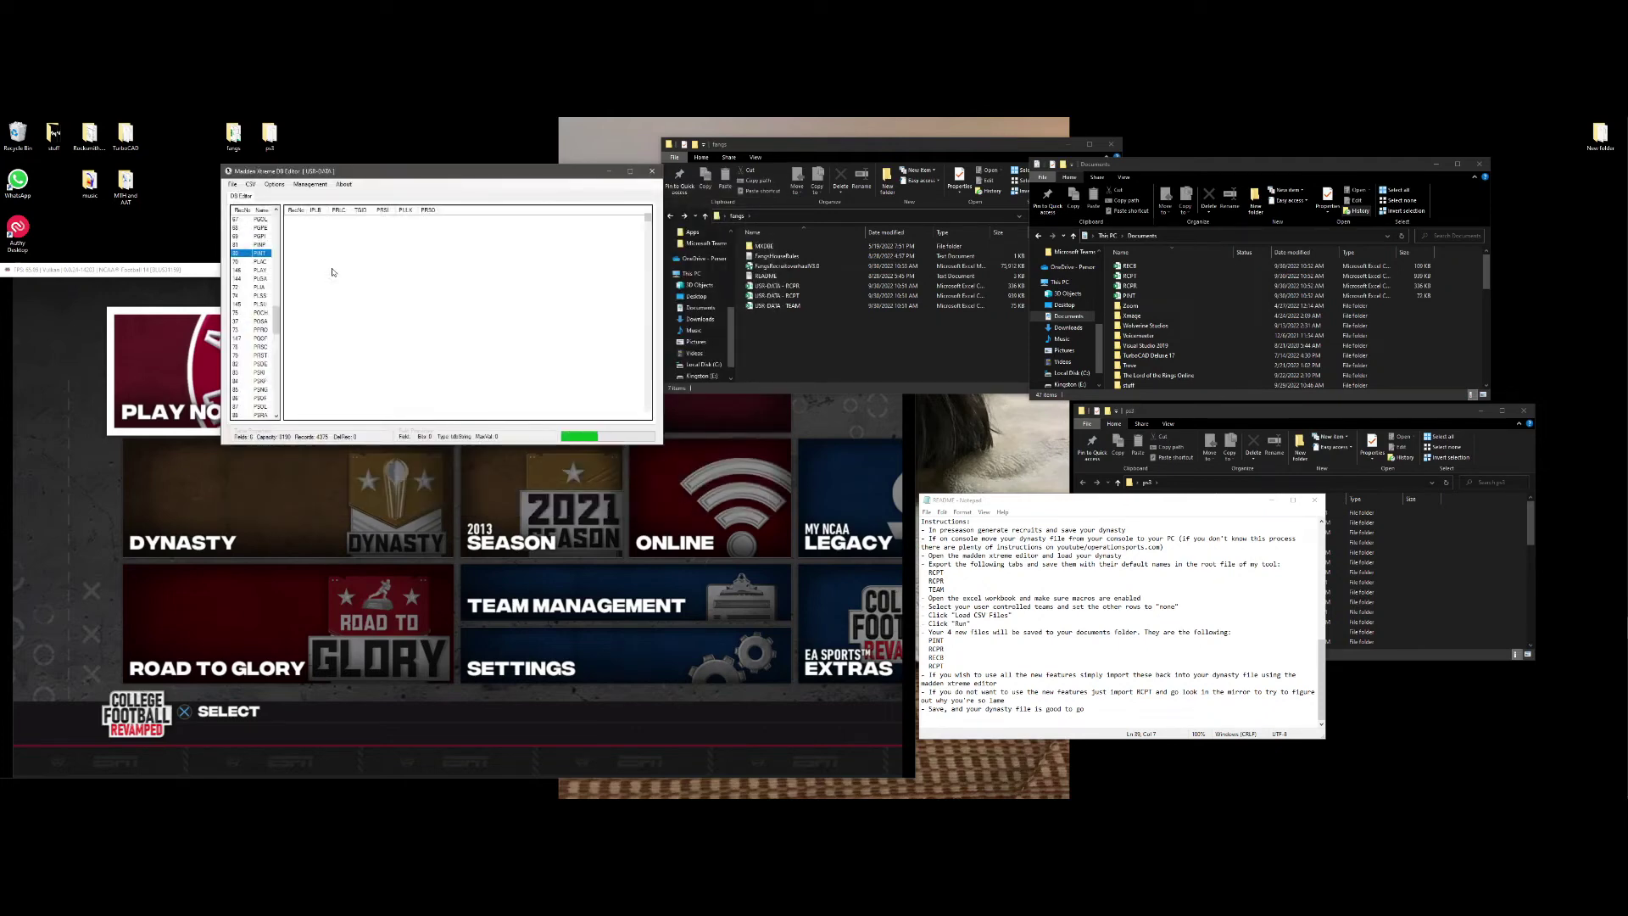
scroll(261, 299, "down", 4)
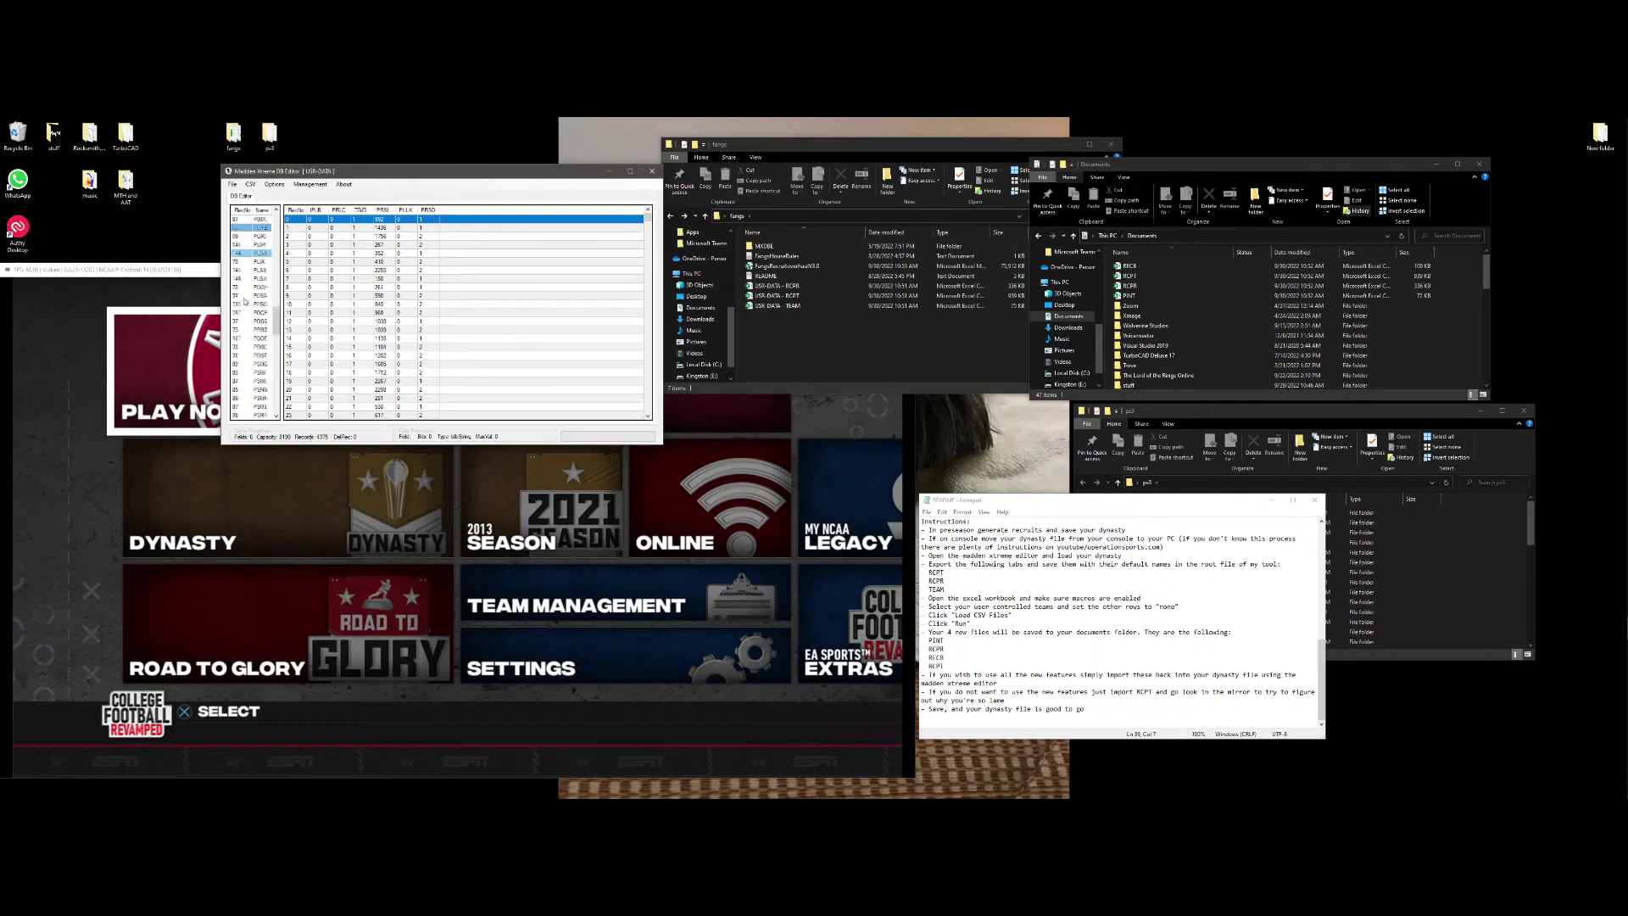
scroll(266, 324, "down", 2)
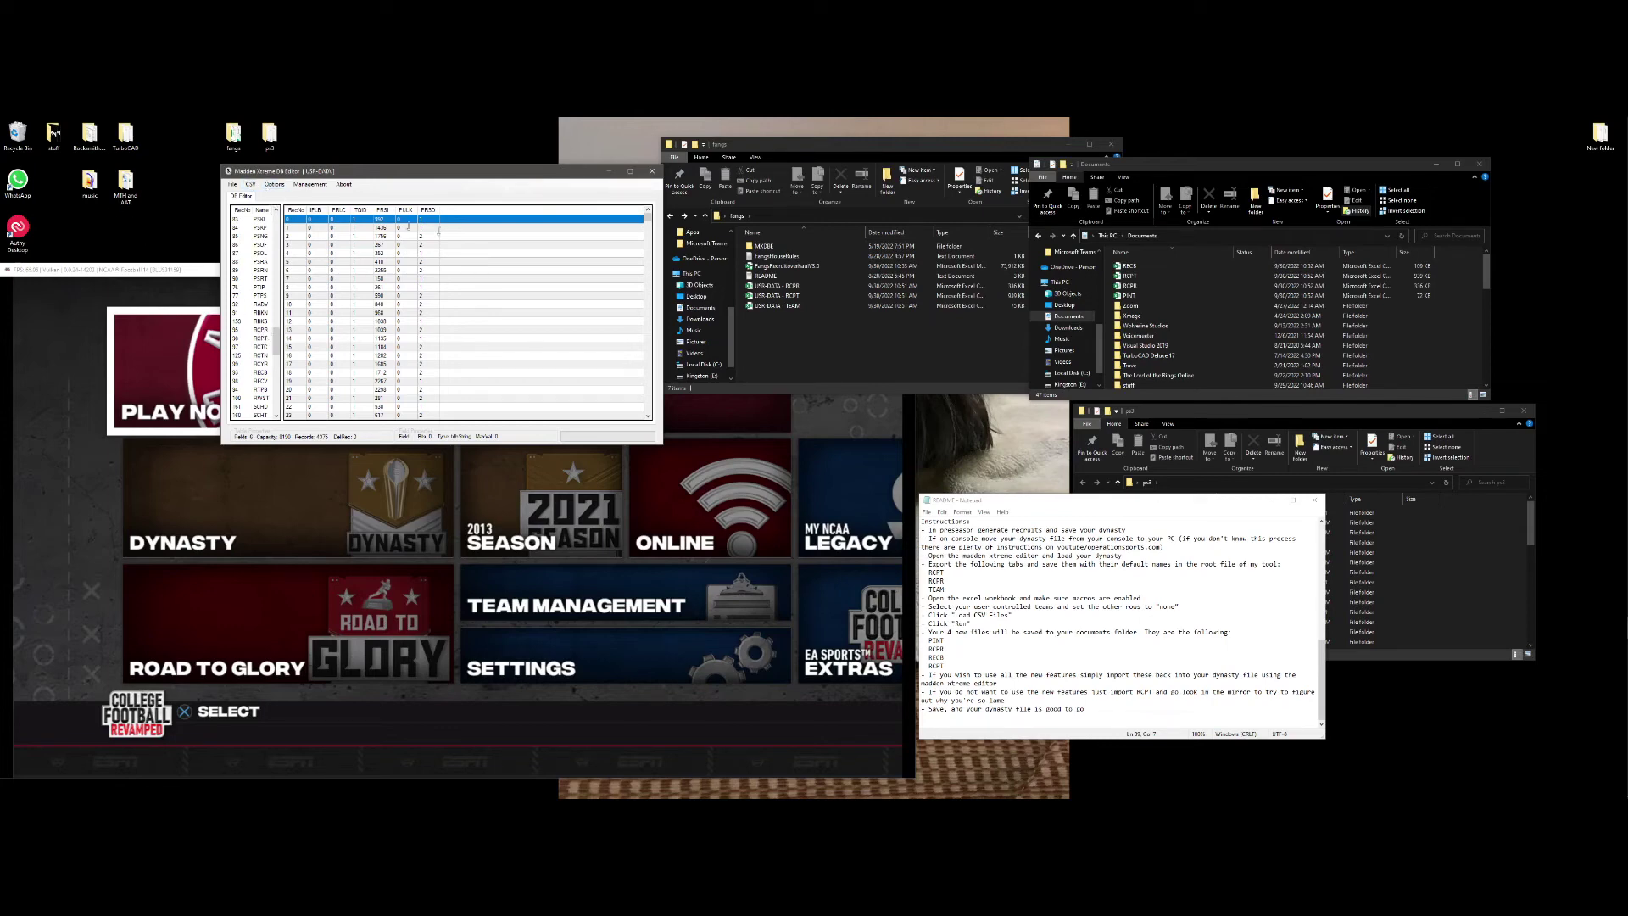
Save the USR-DATA dynasty file, dismiss the confirmation, and close the editor.
left_click(234, 184)
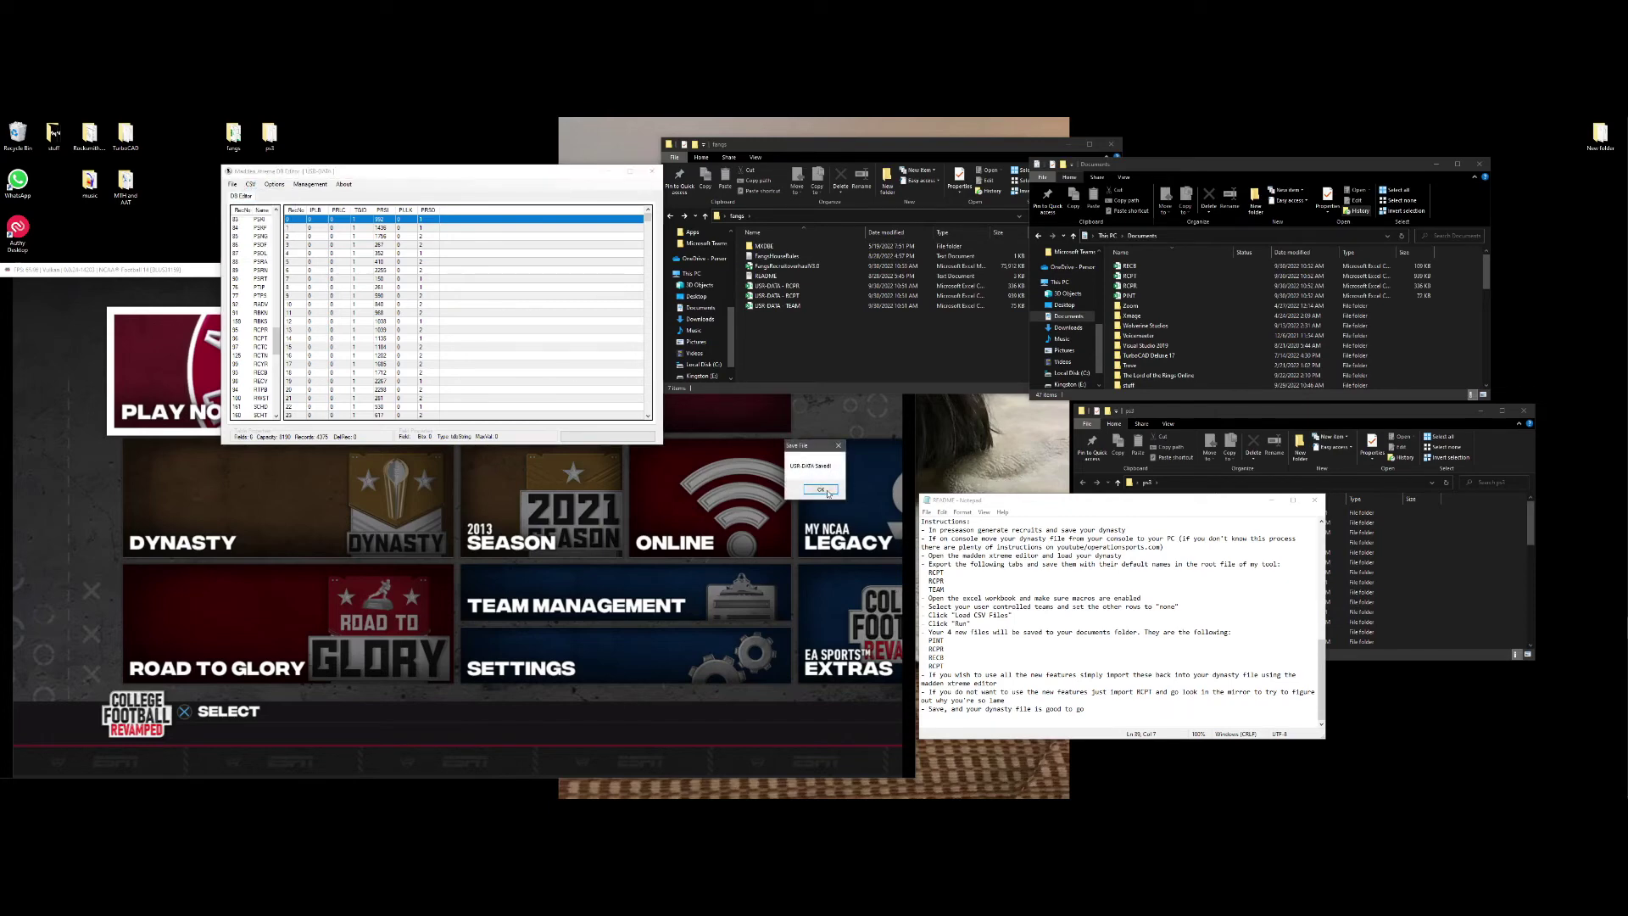
left_click(820, 489)
left_click(654, 175)
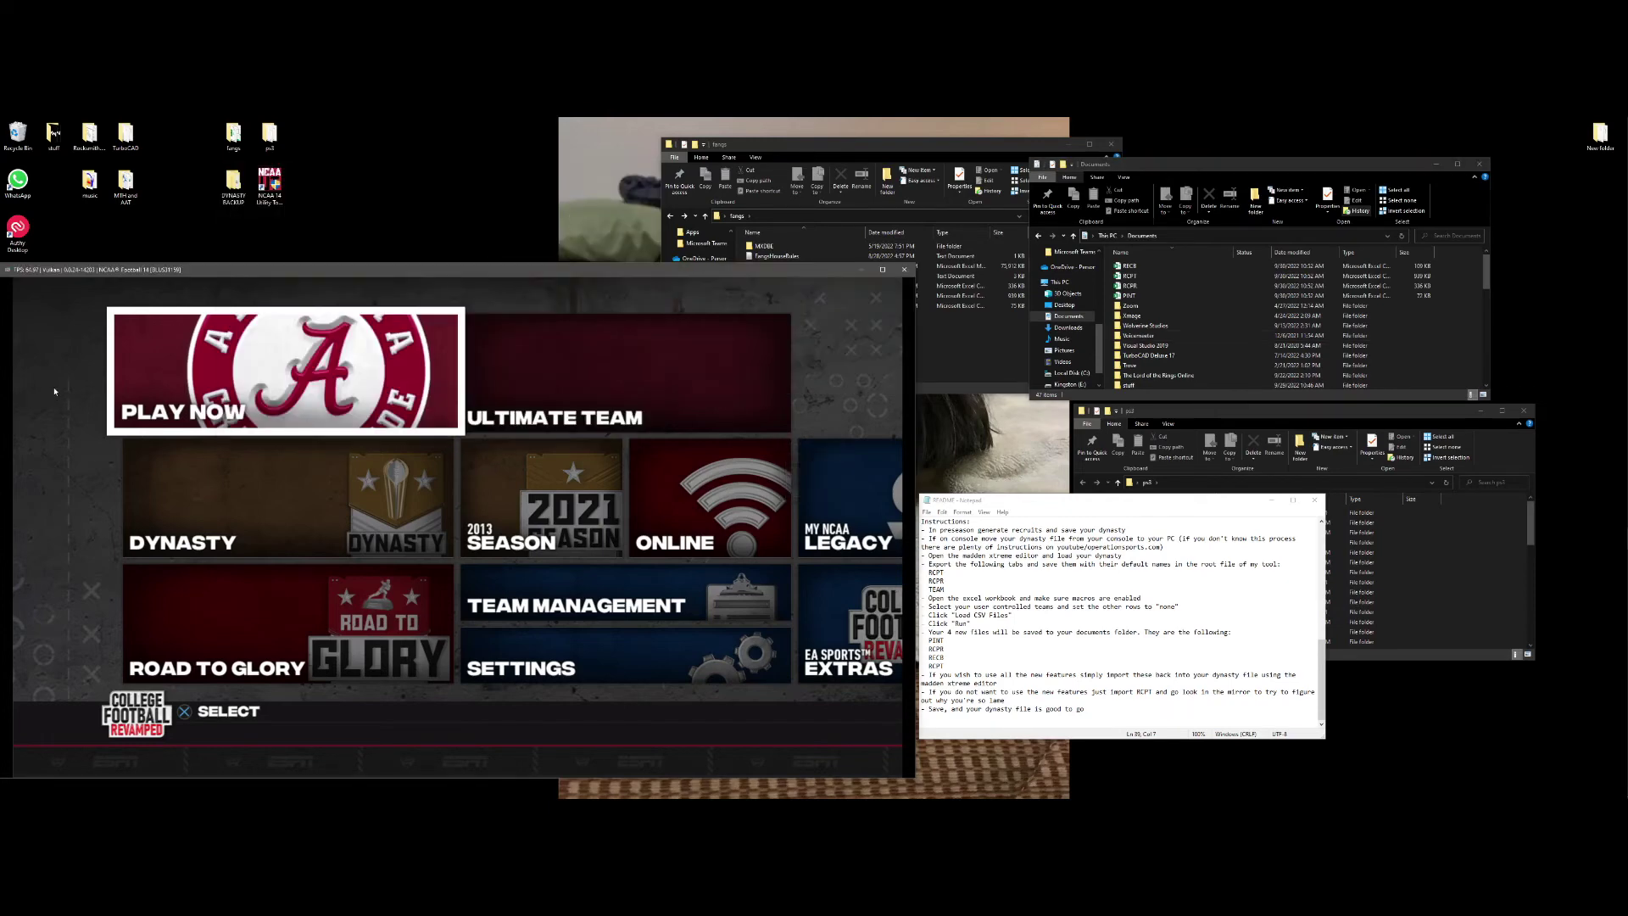
Load the pre-season dynasty offline and open the All Prospects recruiting list.
key("Down")
key("x")
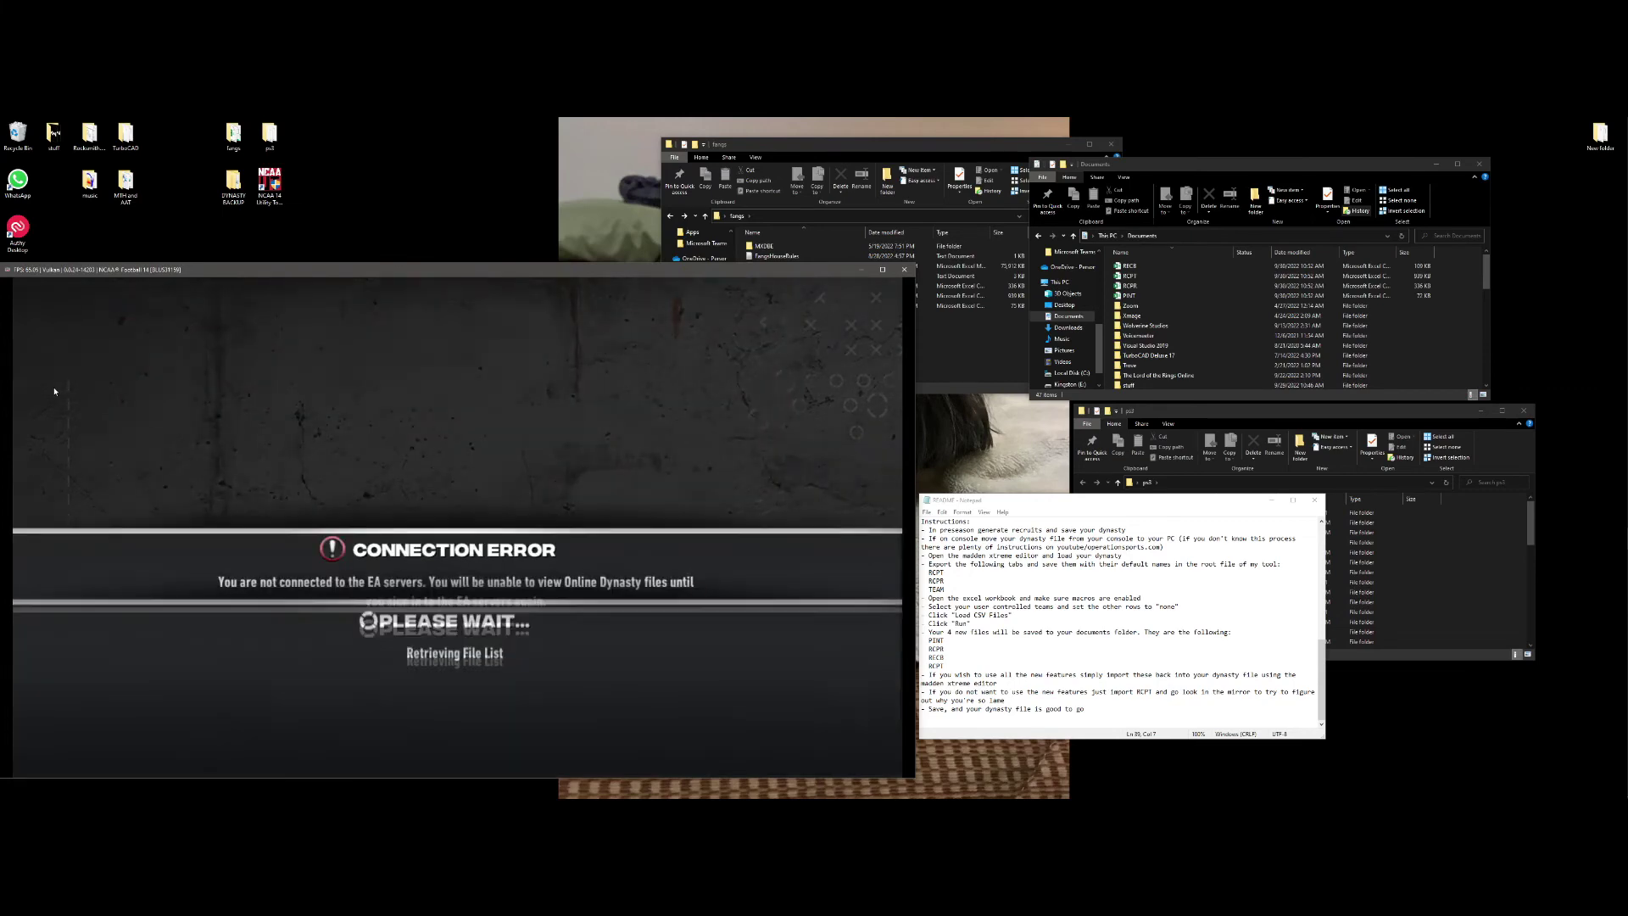
key("Down")
key("x")
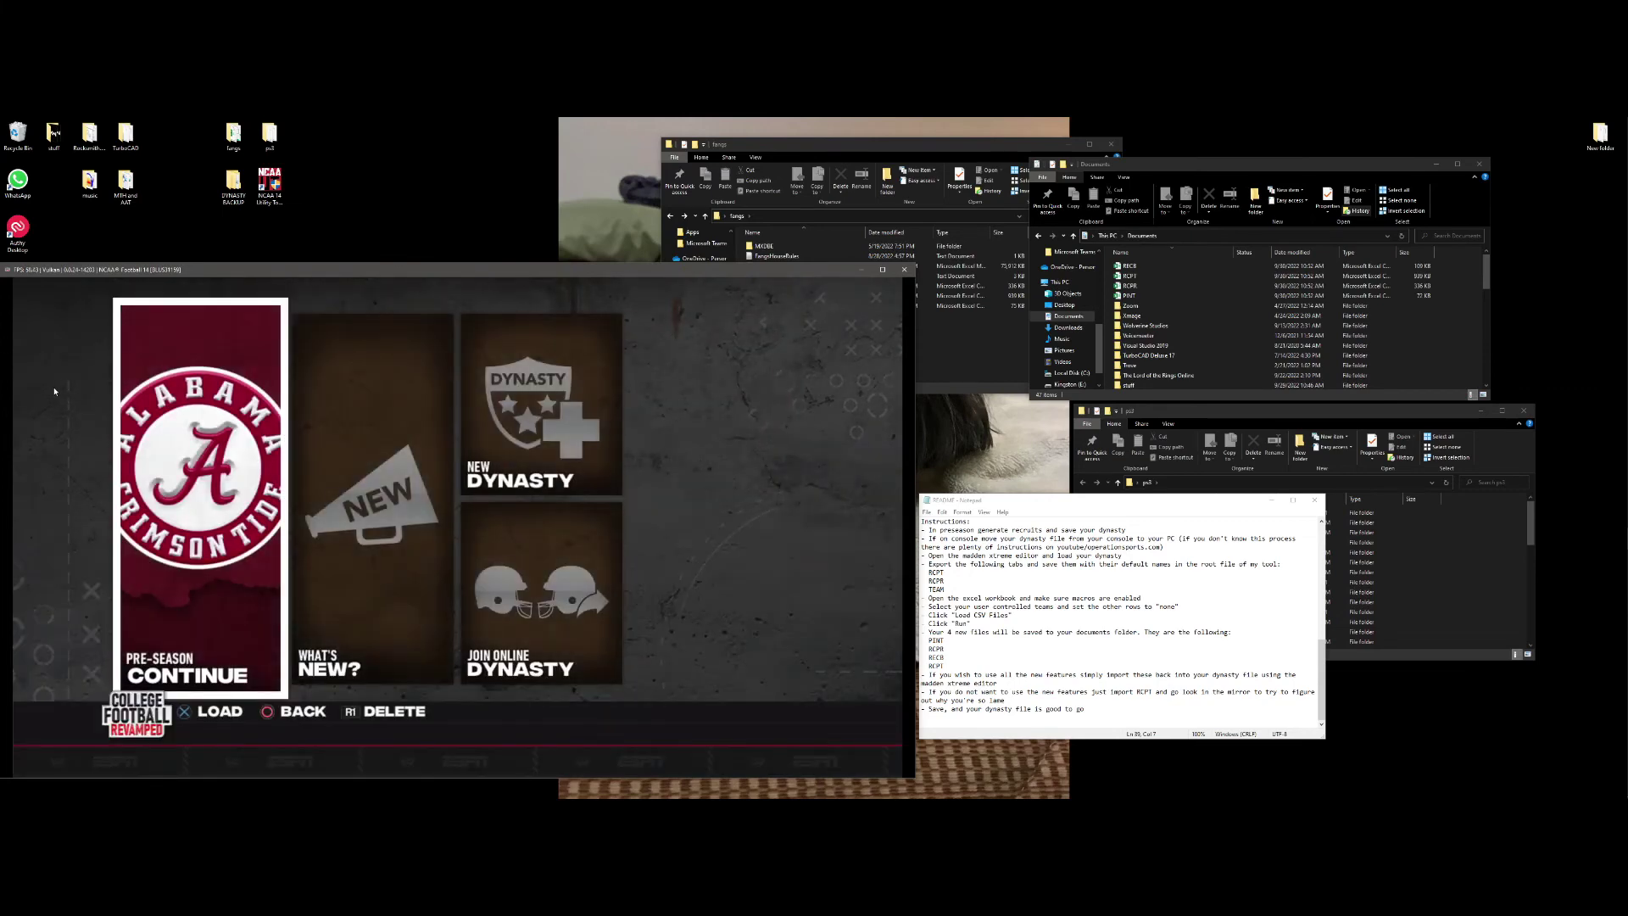
key("x")
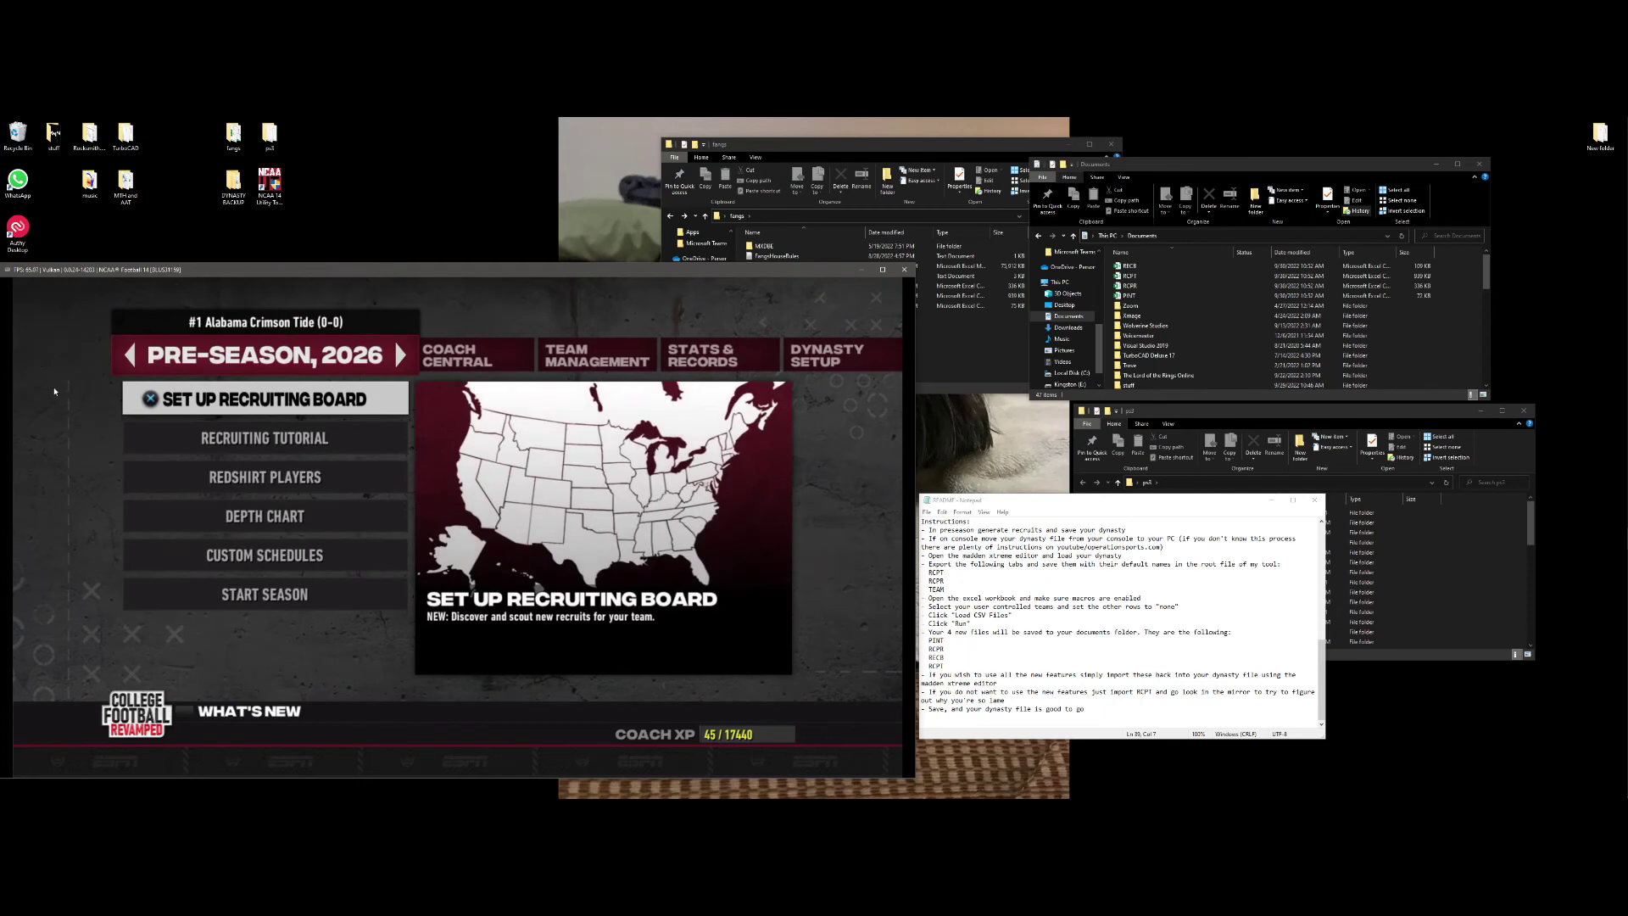
key("x")
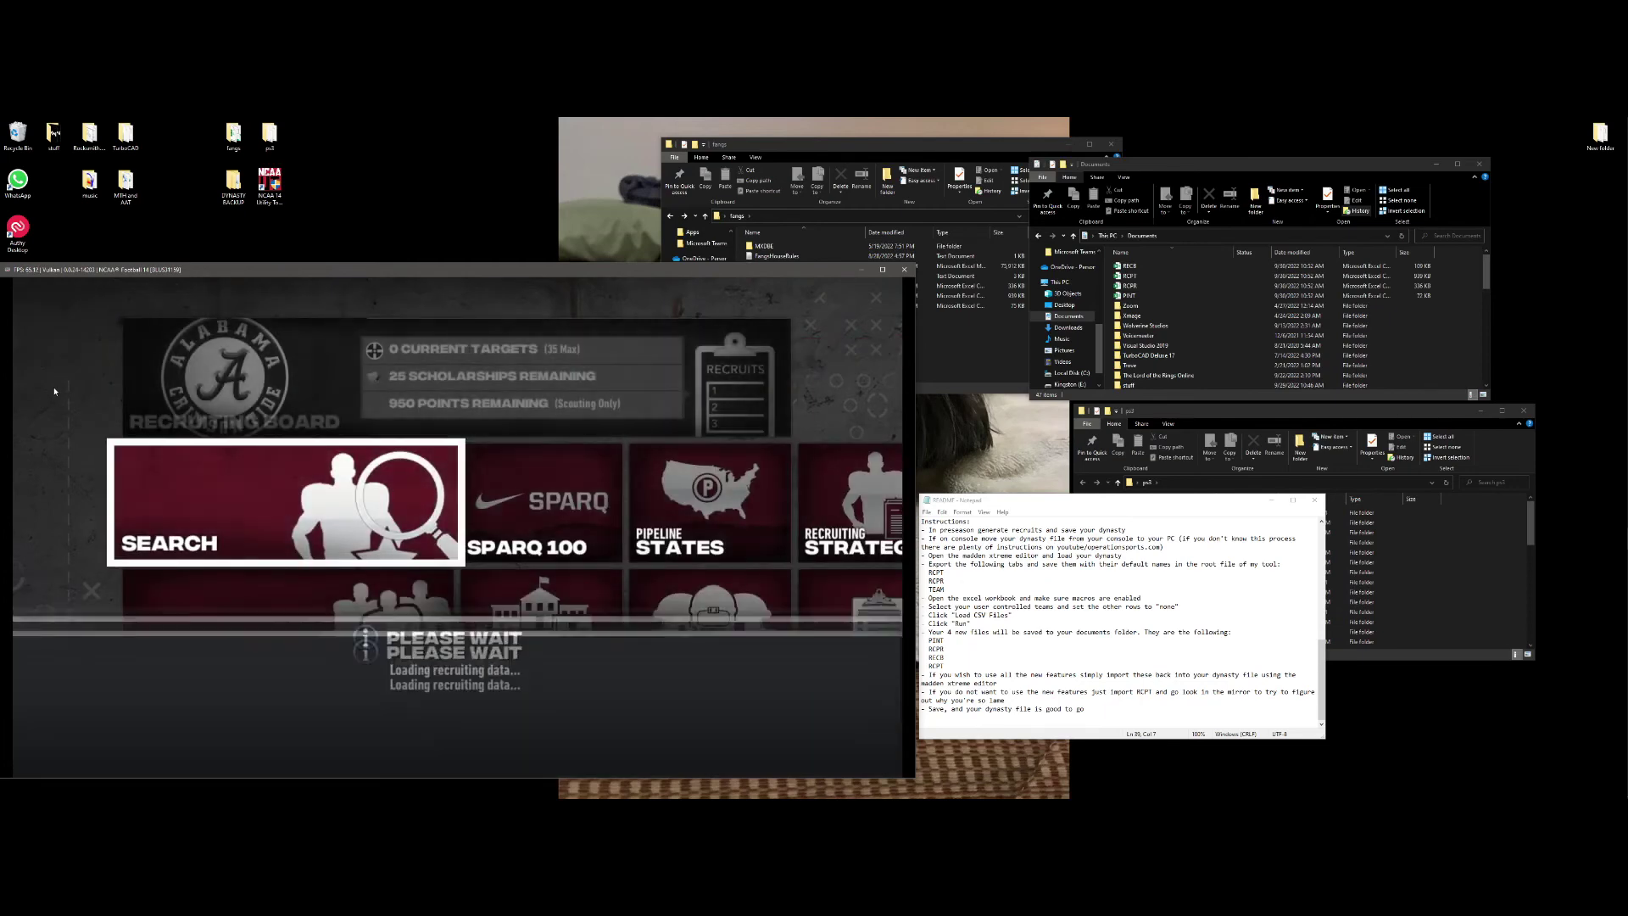
key("Down")
key("x")
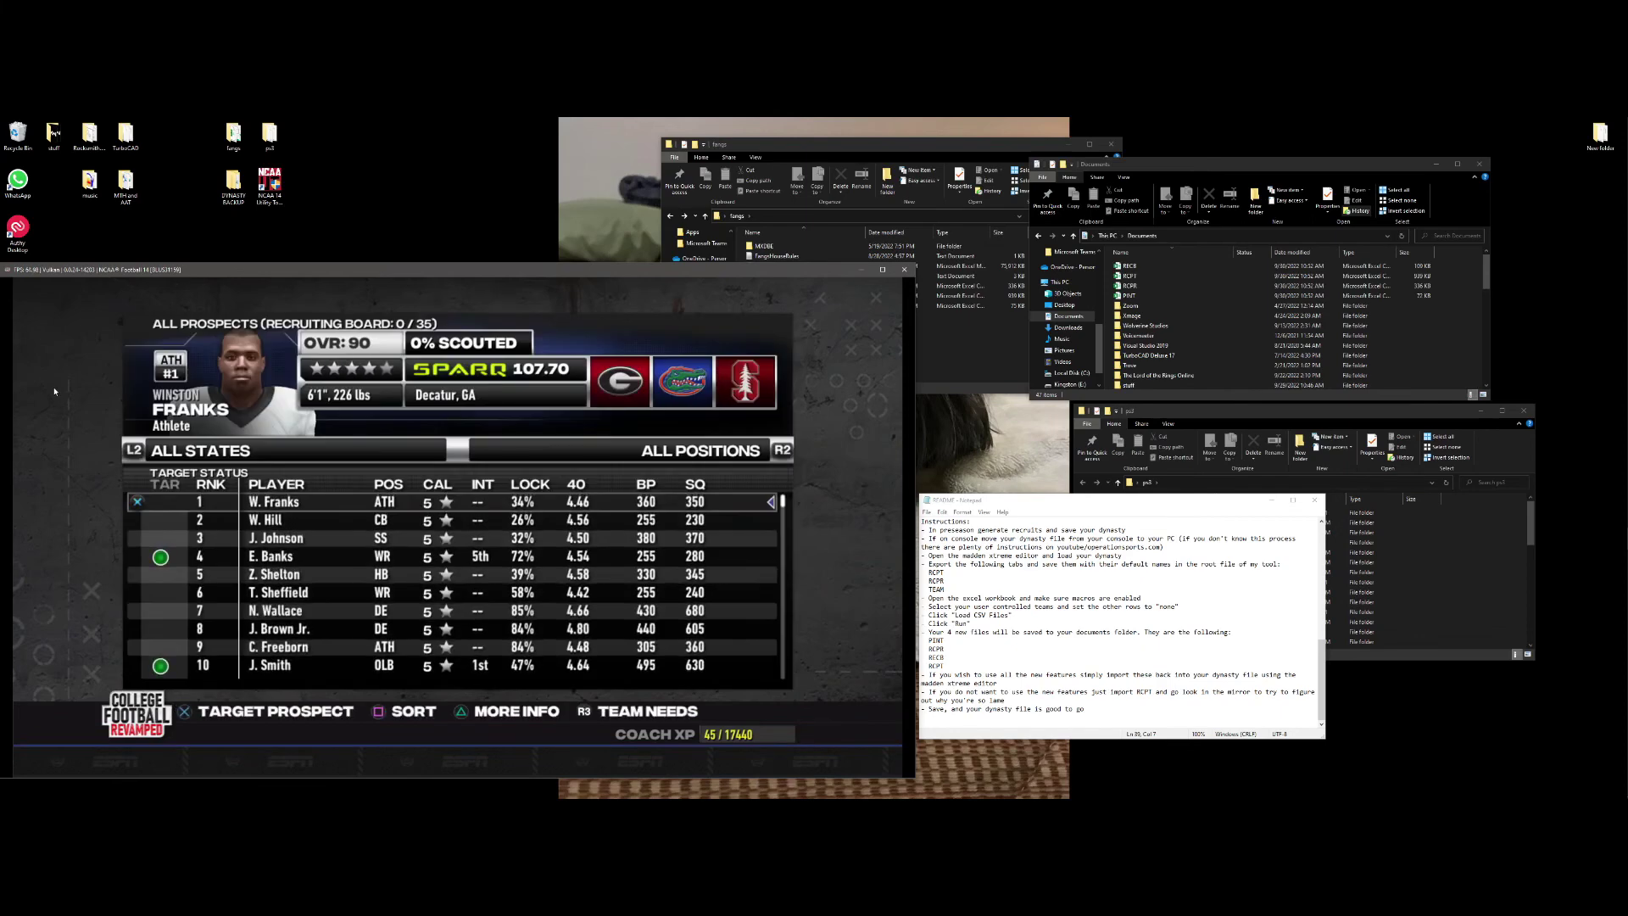
key("Down")
key("Down")
key("Down")
key("Up")
key("Up")
key("Up")
key("Down")
key("Down")
key("Down")
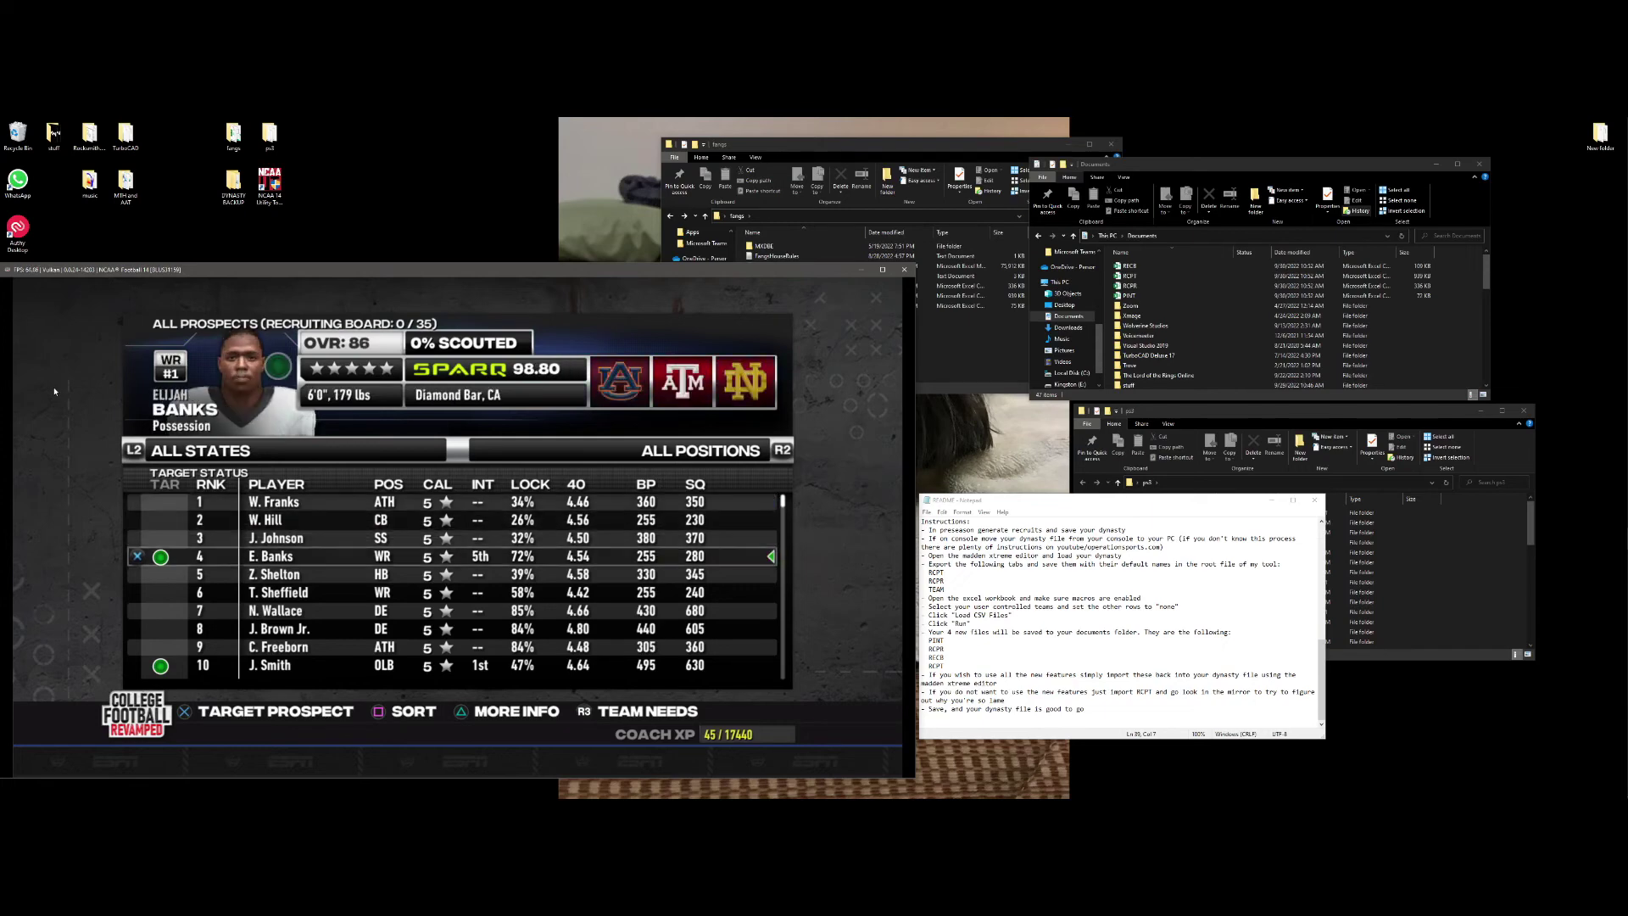
key("Down")
key("Down")
key("Down")
key("Down")
key("Down")
key("Down")
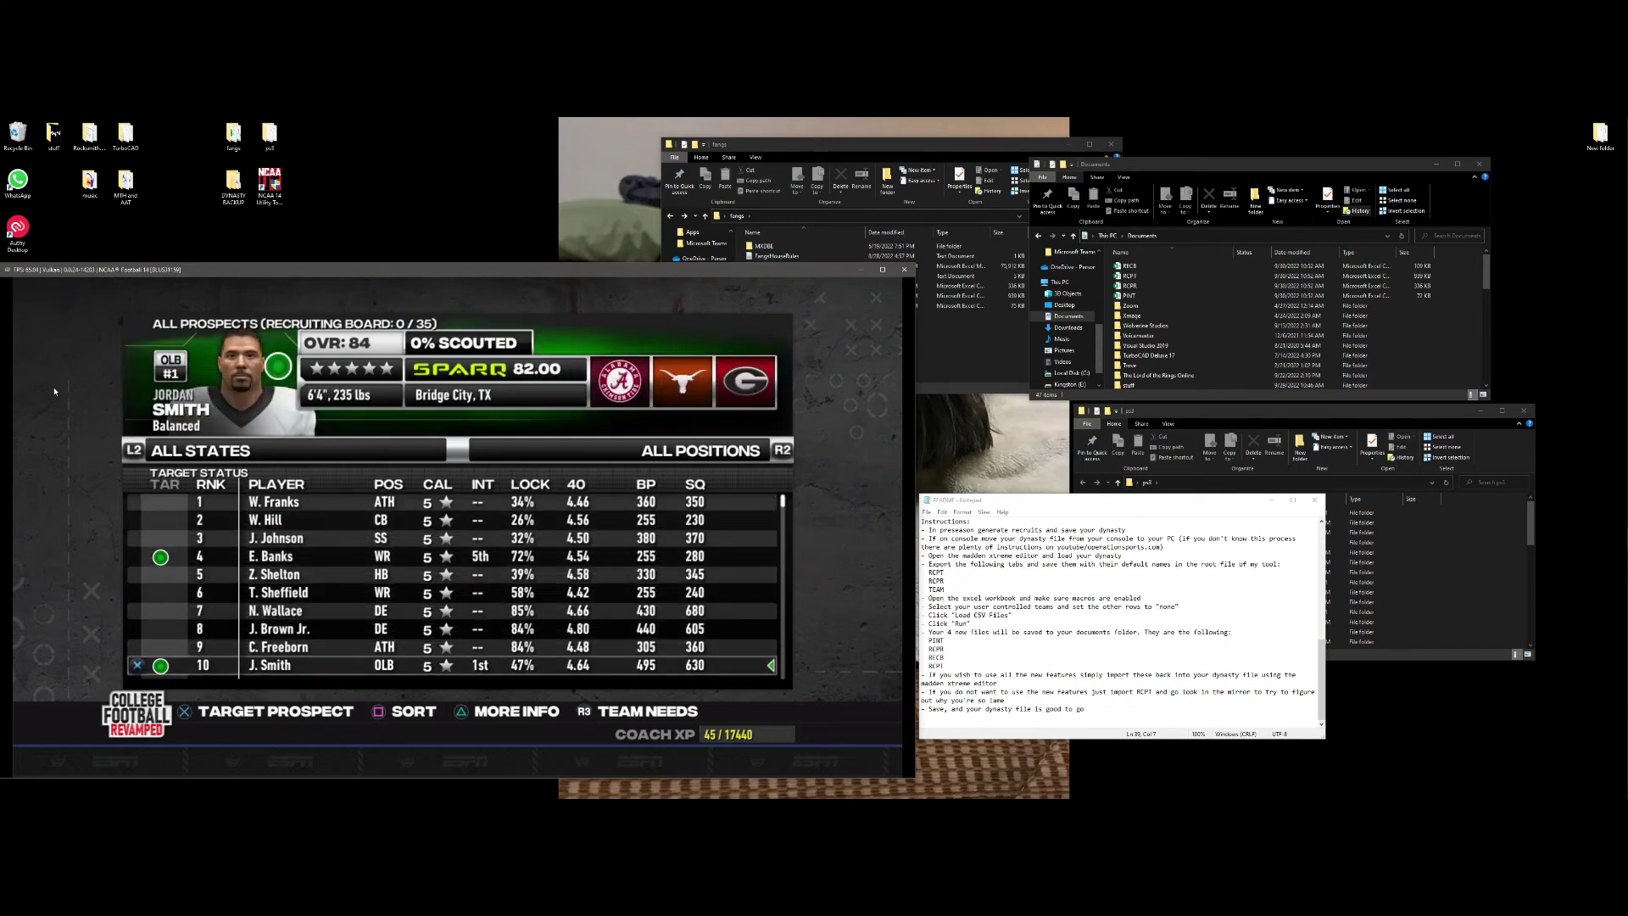
key("Down")
key("Down")
key("Up")
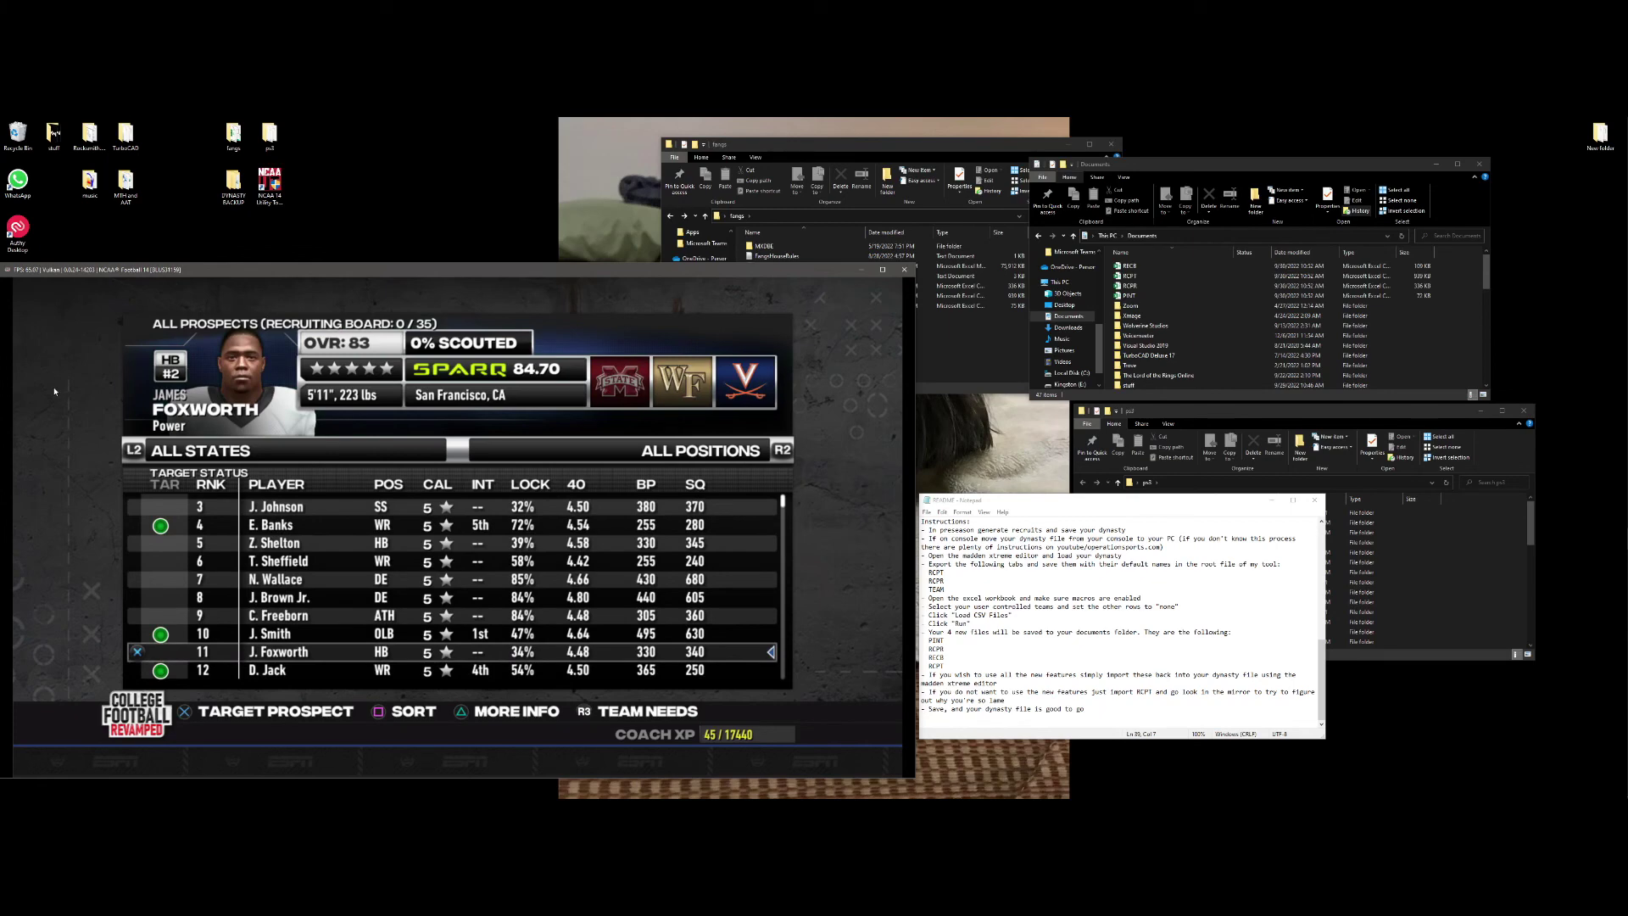
key("Up")
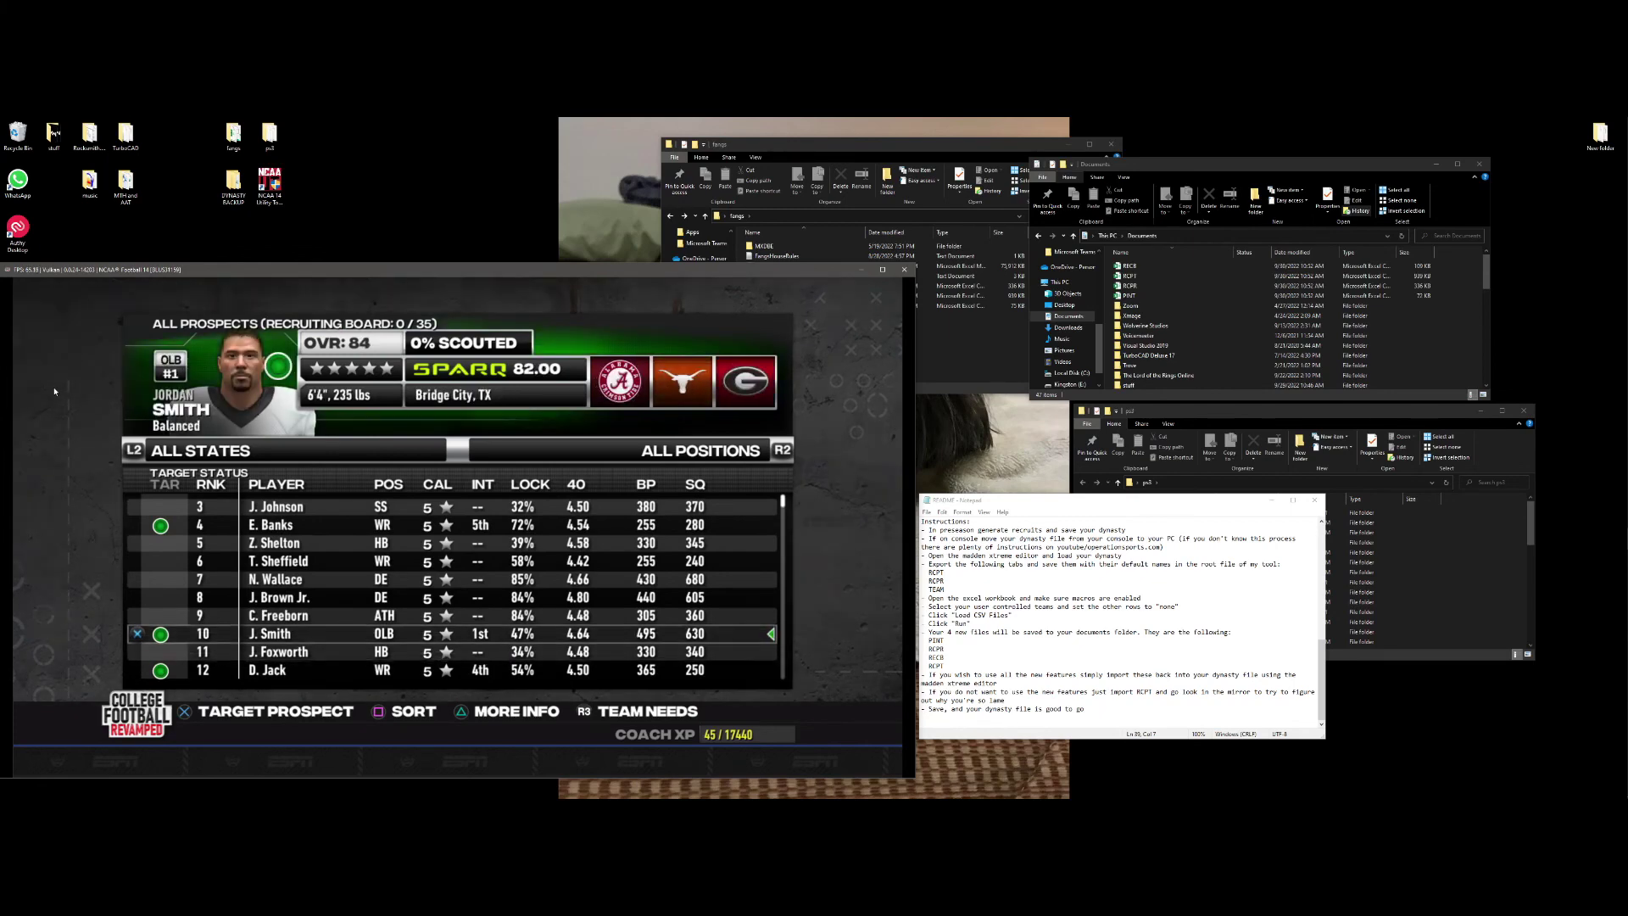
key("x")
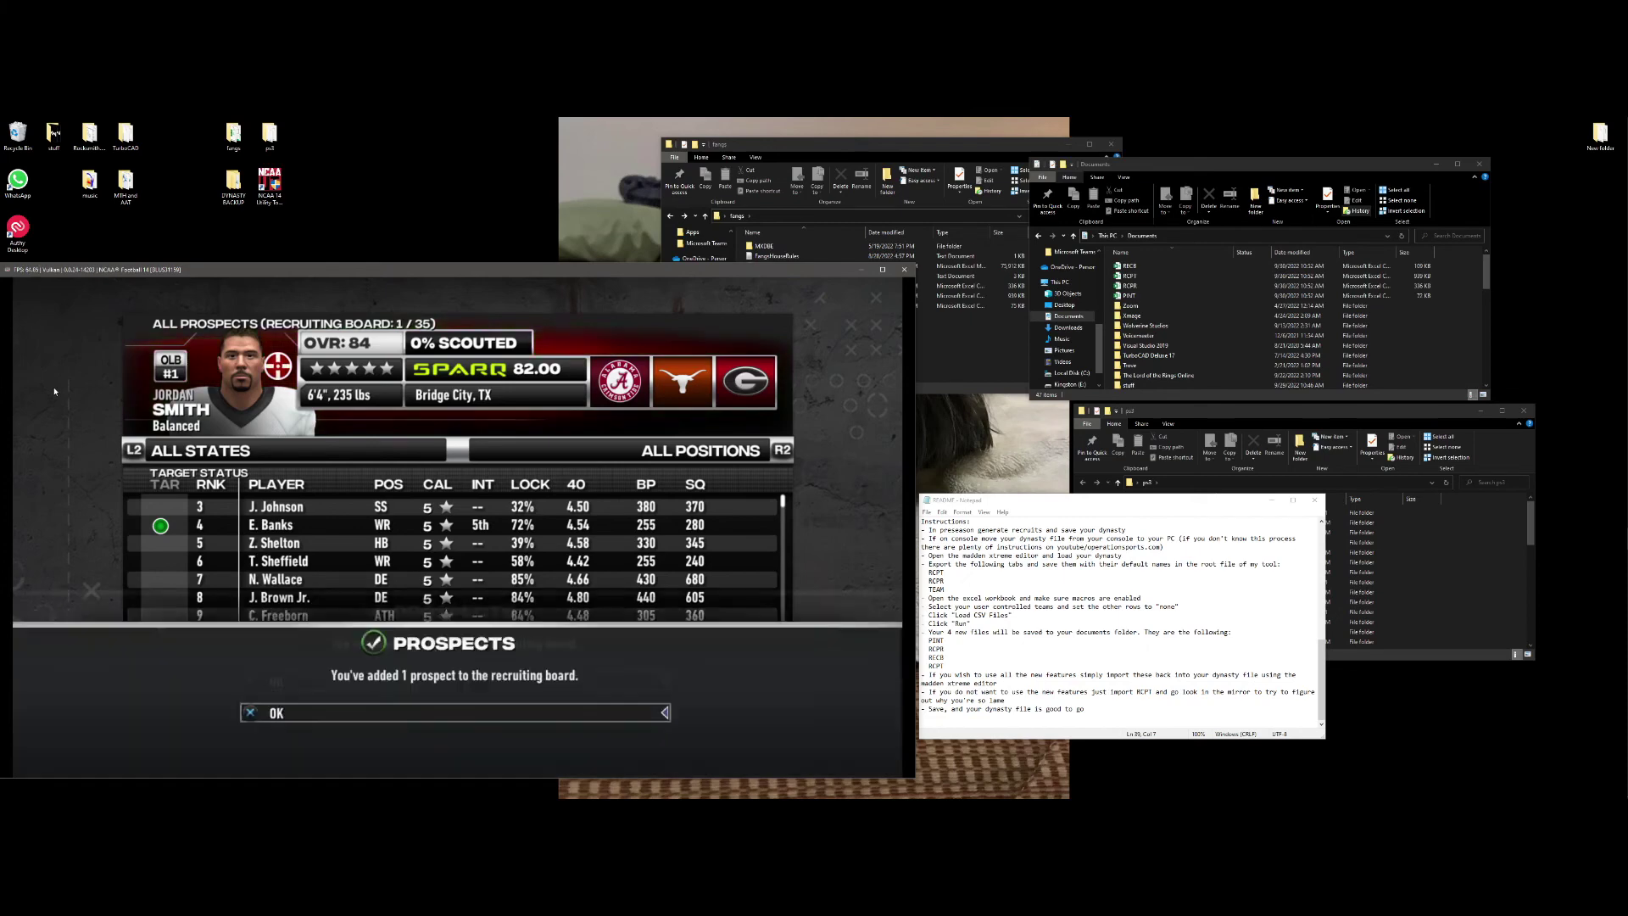
key("x")
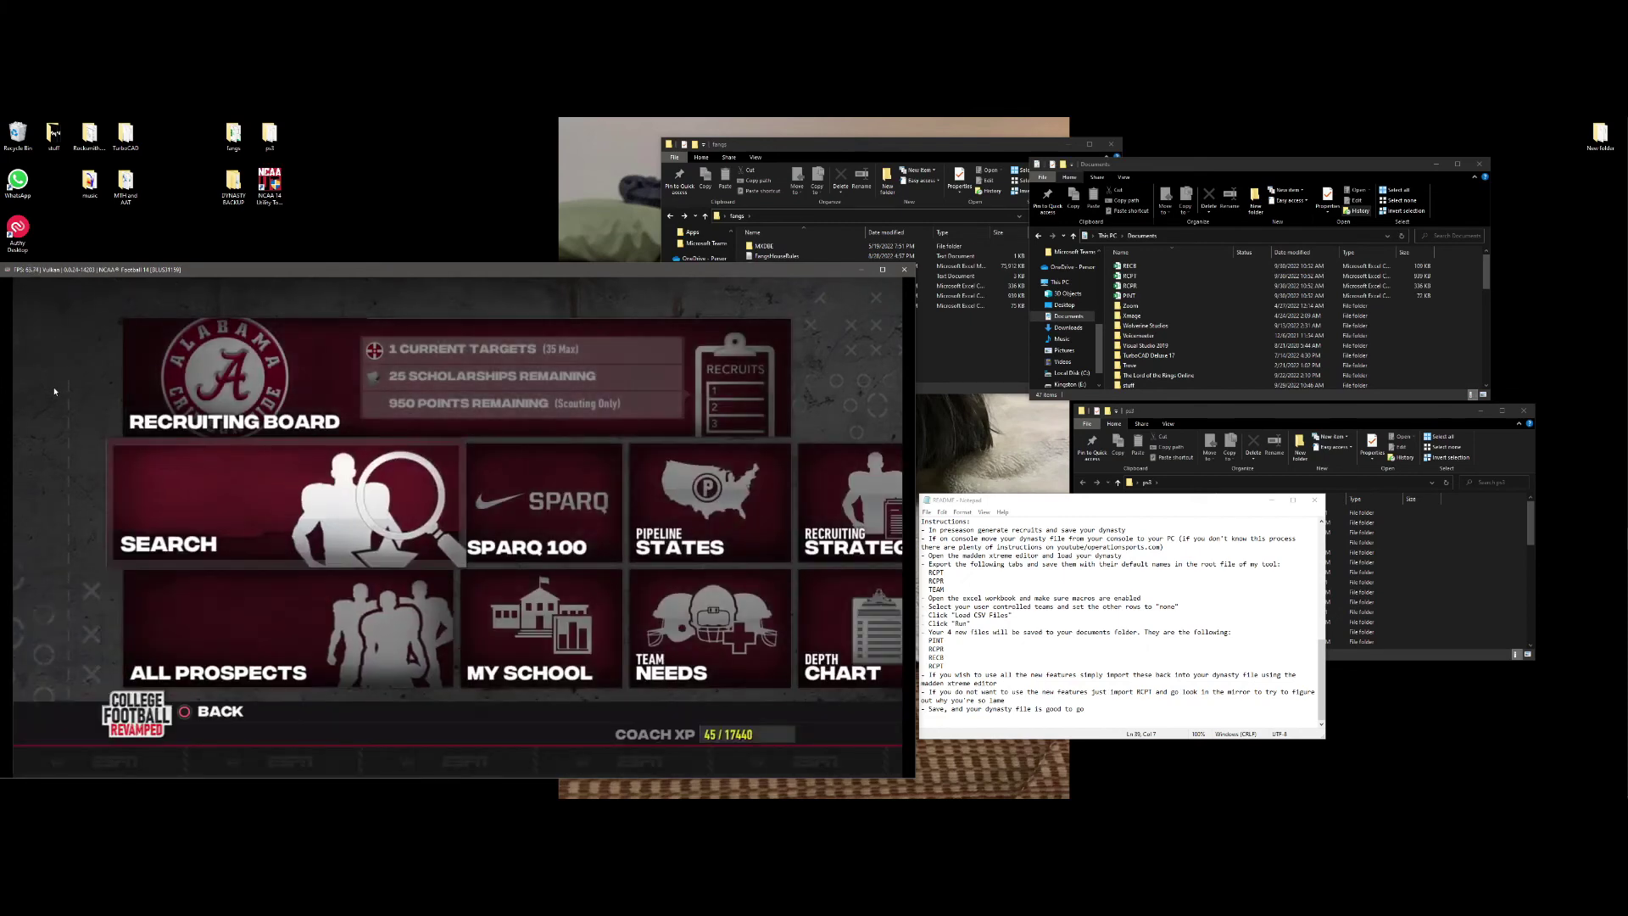
Scout Jordan Smith 100% for 50 points, revealing 97 overall, then check his overview and top schools.
key("x")
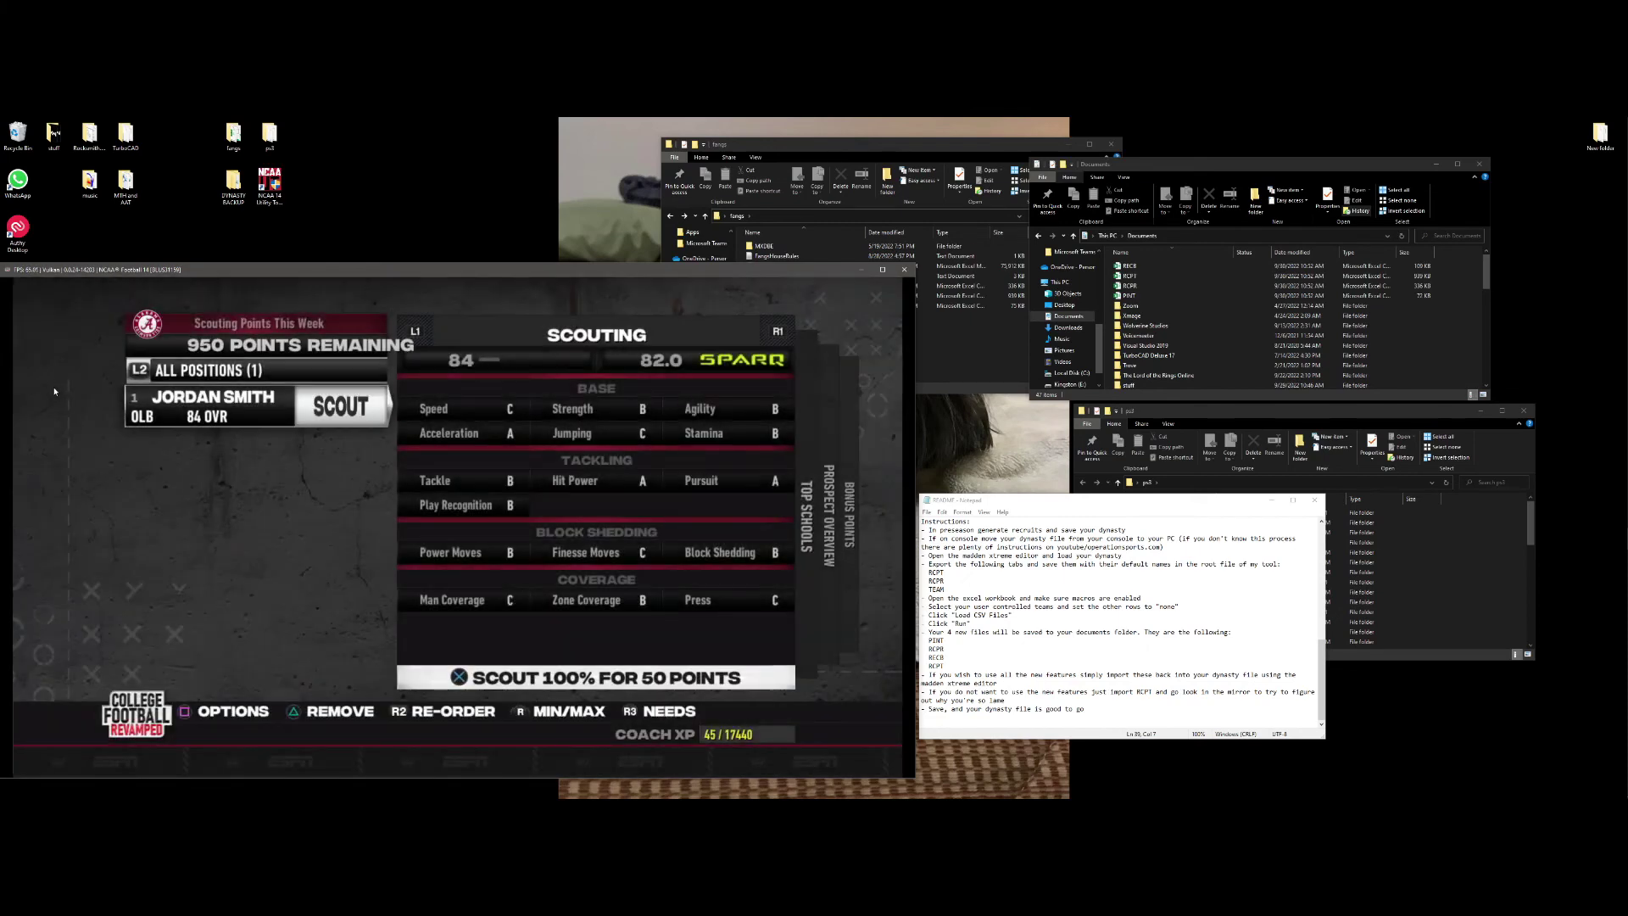
key("k")
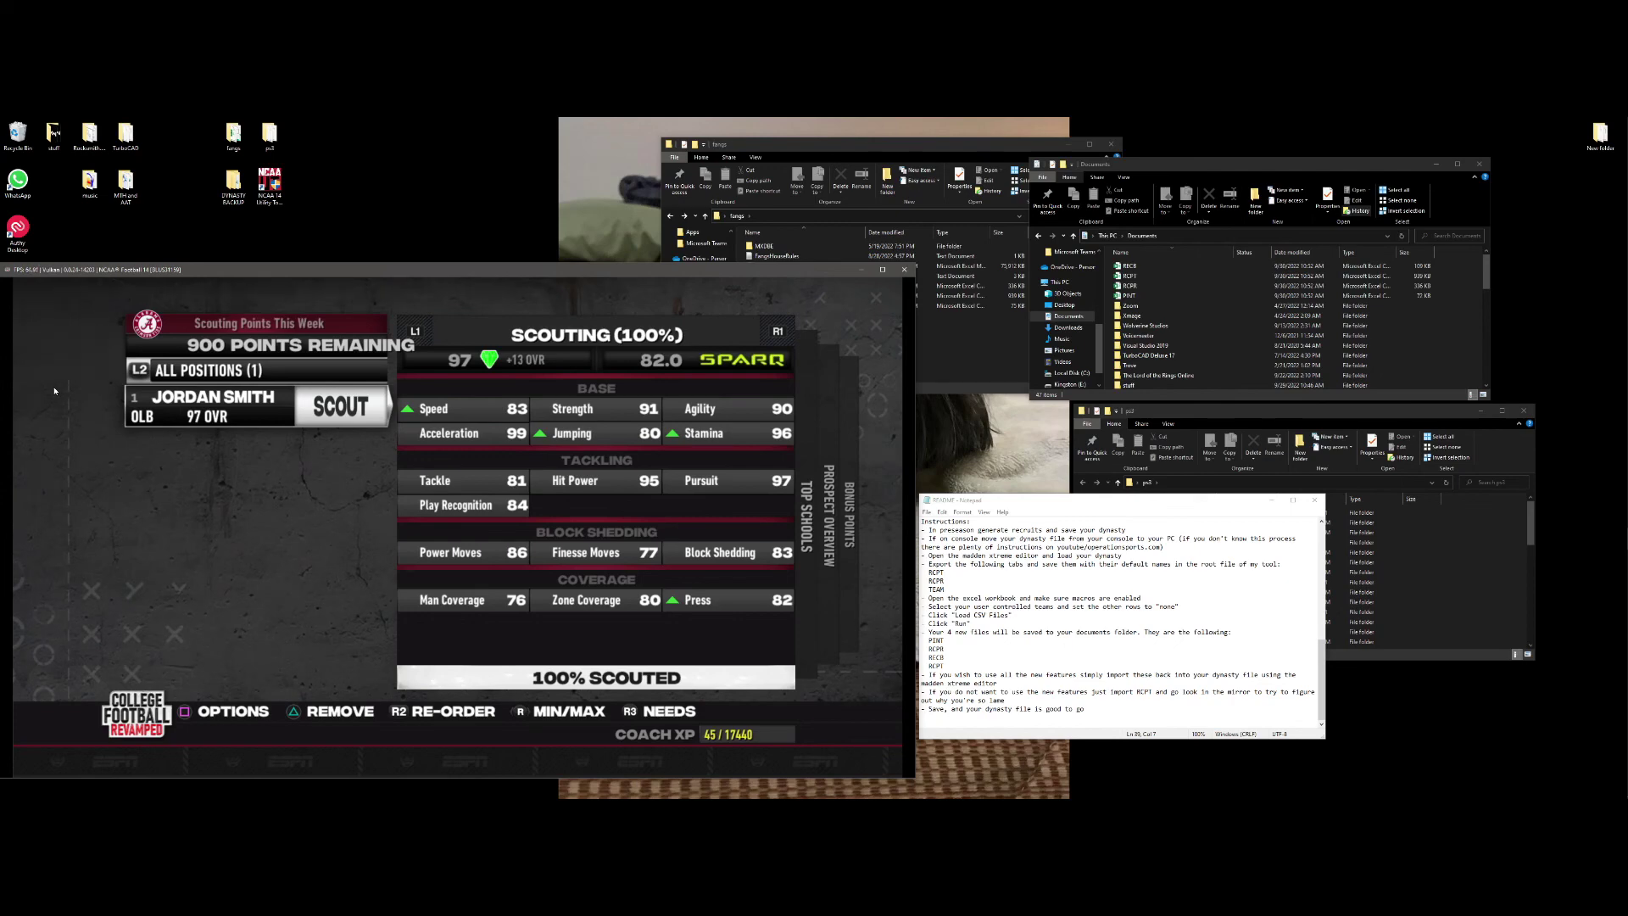
key("e")
key("e")
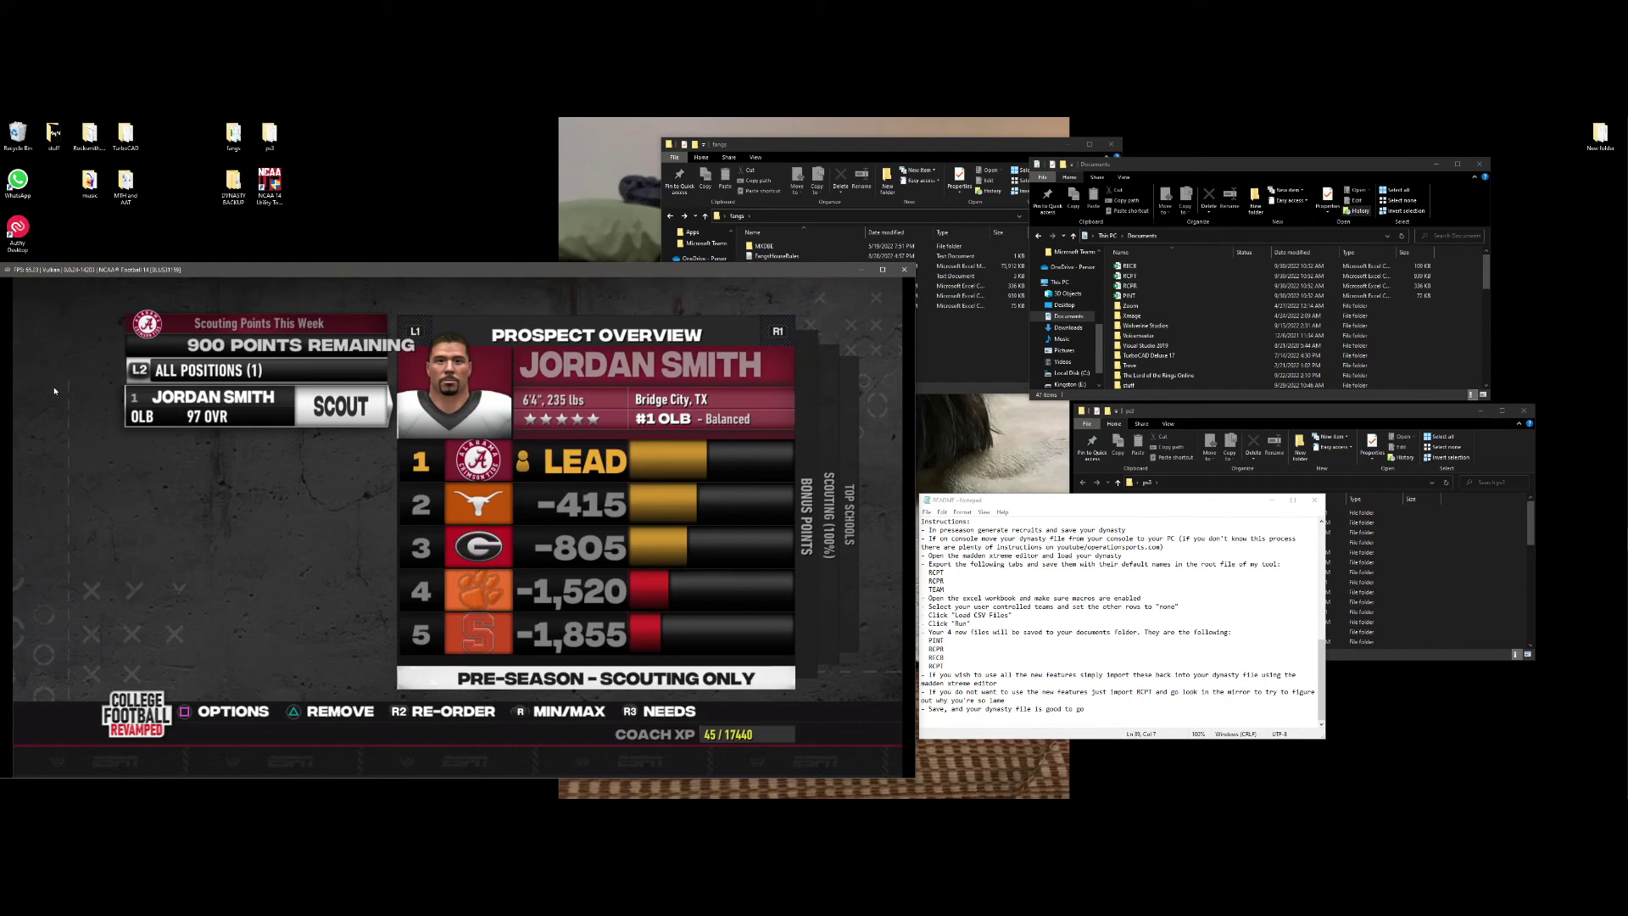
key("e")
key("e")
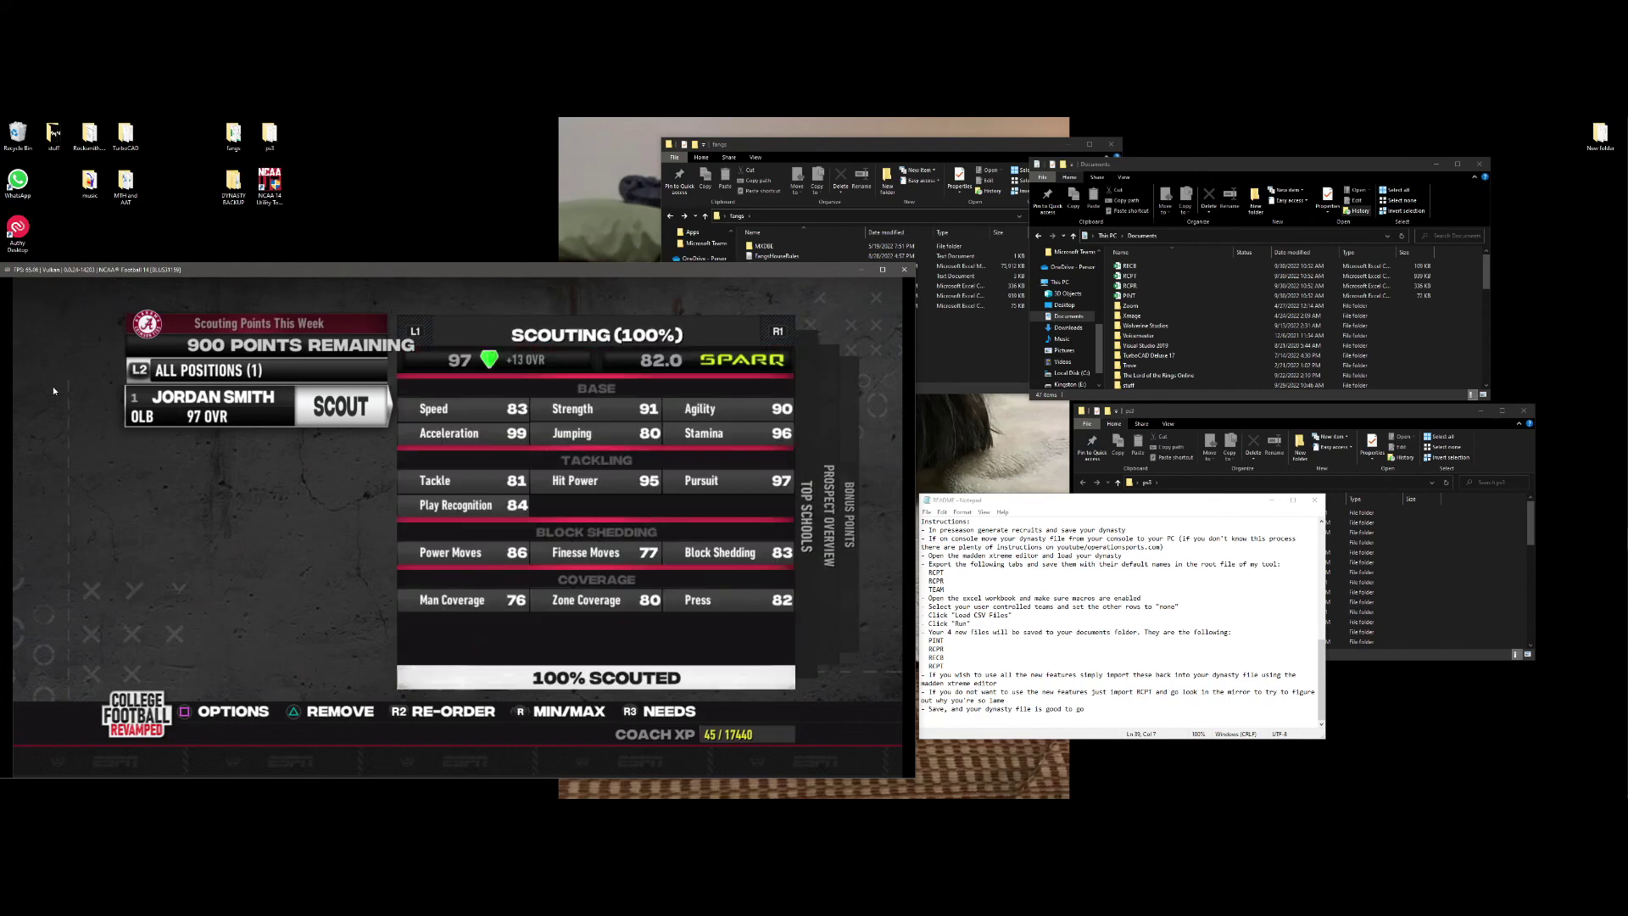